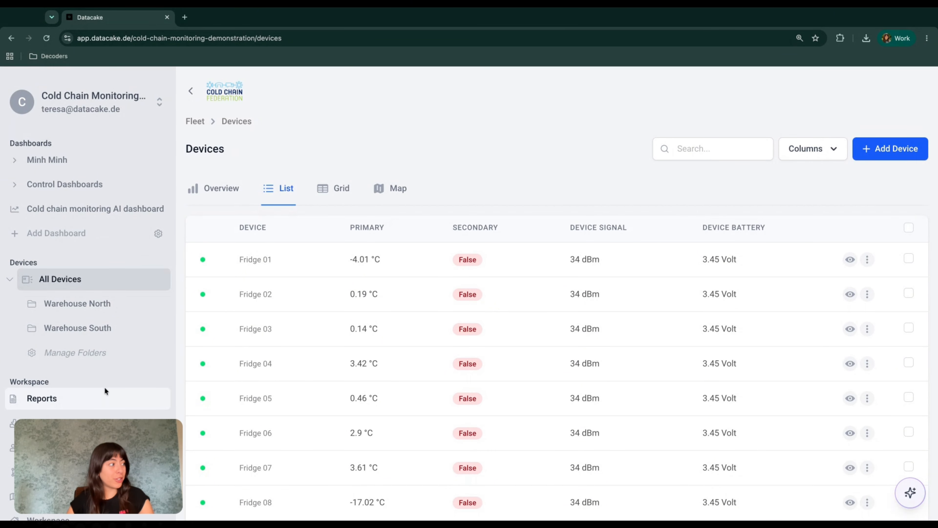
# Step: Go to the Reports page from the Workspace section of the sidebar
pyautogui.click(83, 399)
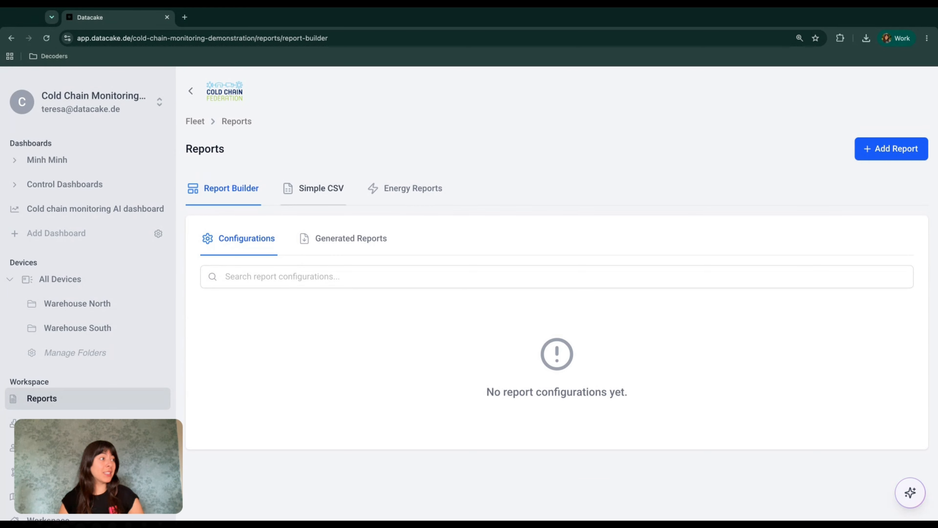
# Step: Review the Simple CSV reports, then add a new Report Builder type report
pyautogui.click(314, 188)
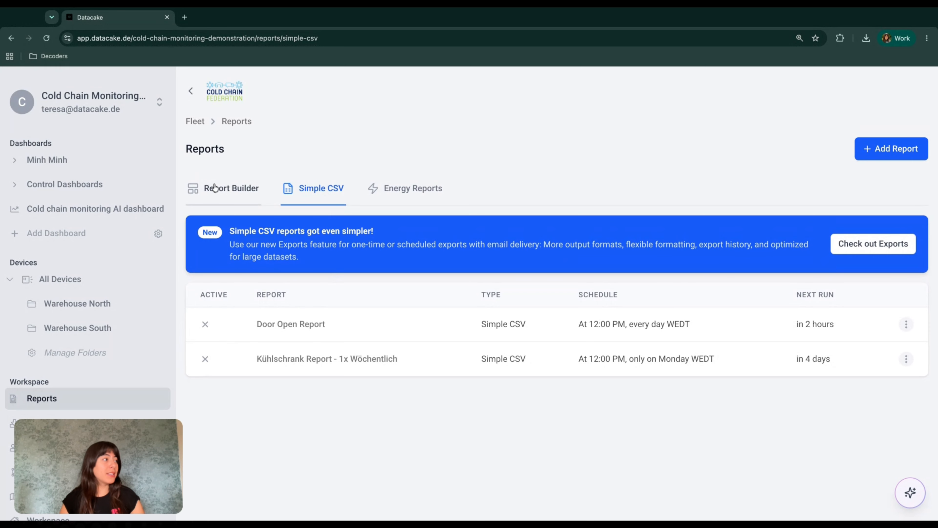
pyautogui.click(229, 188)
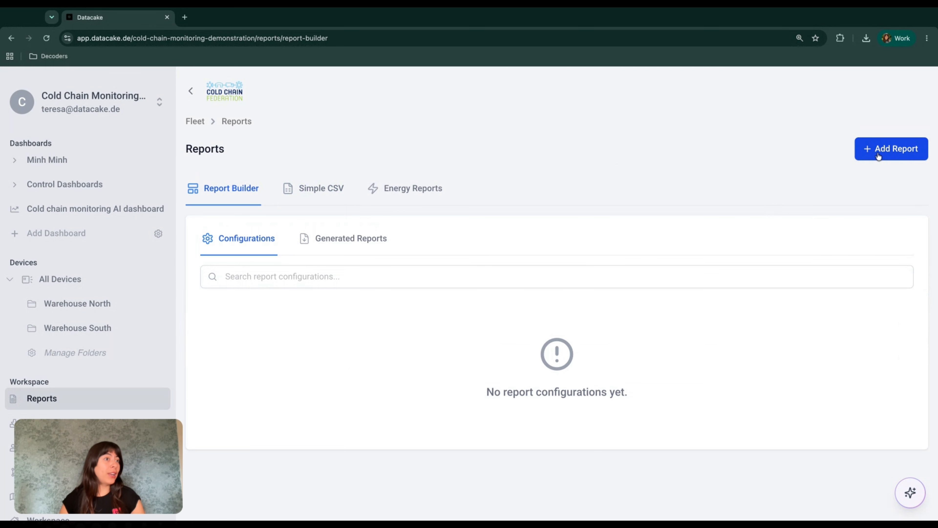
pyautogui.click(887, 151)
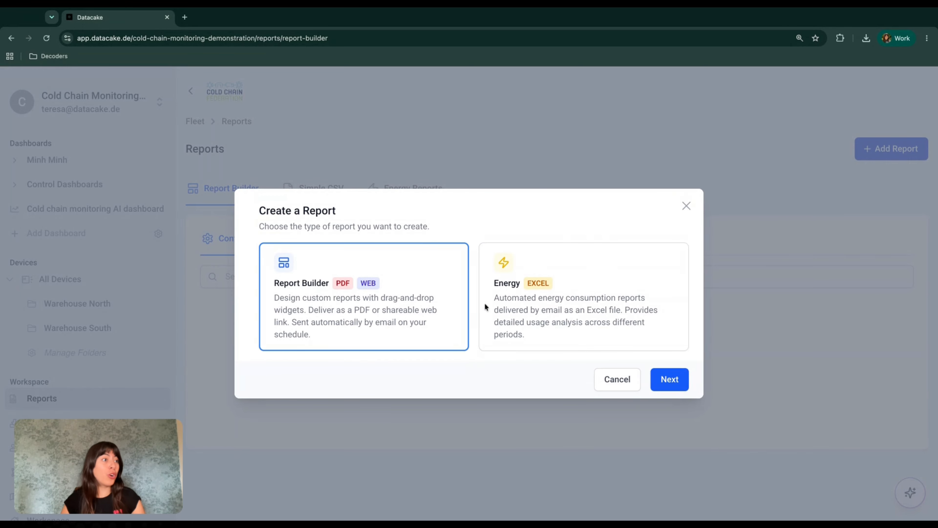
pyautogui.click(687, 206)
pyautogui.click(319, 188)
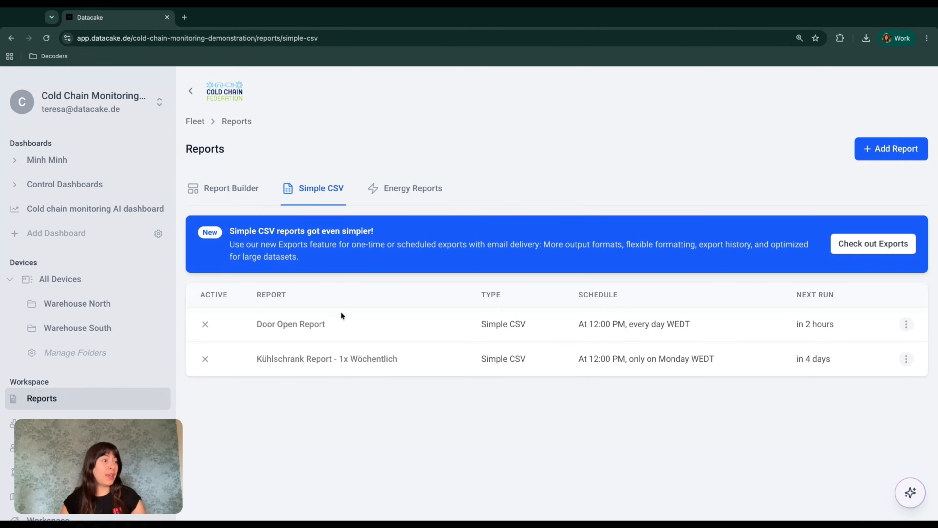
pyautogui.click(254, 198)
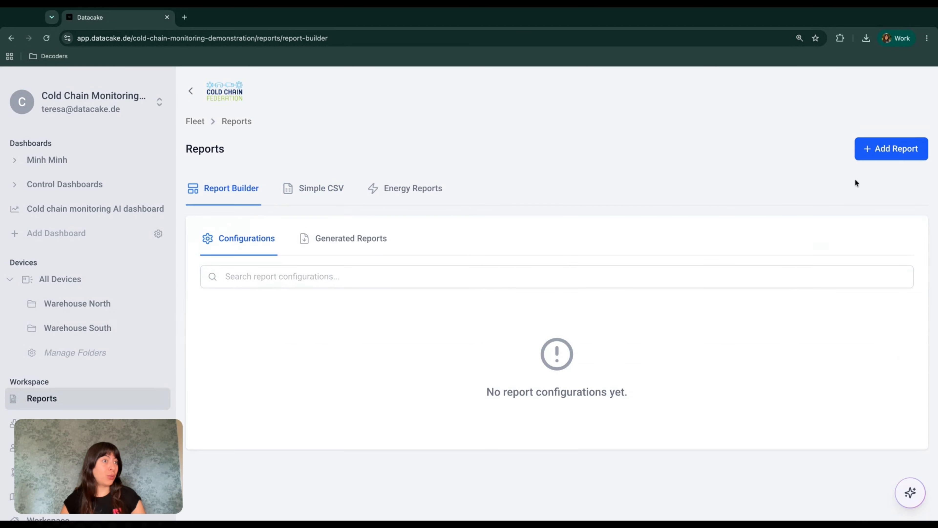
pyautogui.click(883, 148)
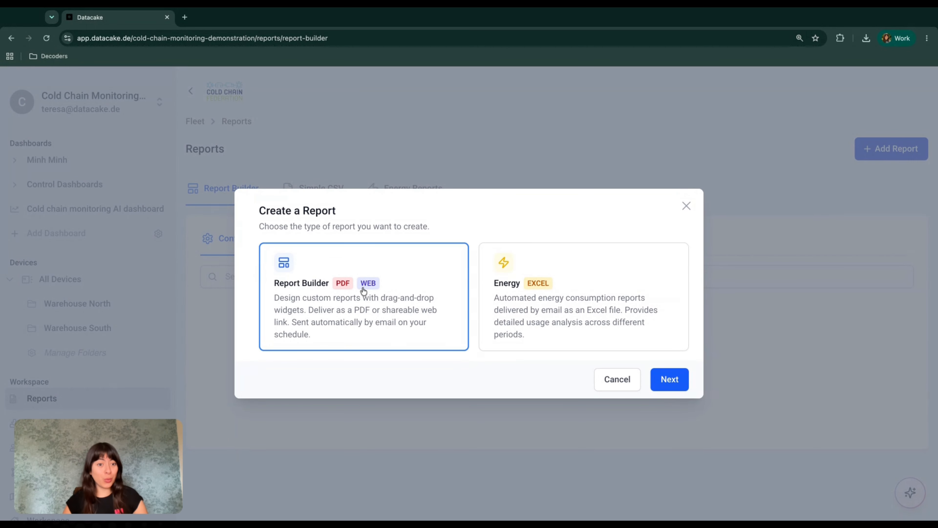
pyautogui.click(668, 385)
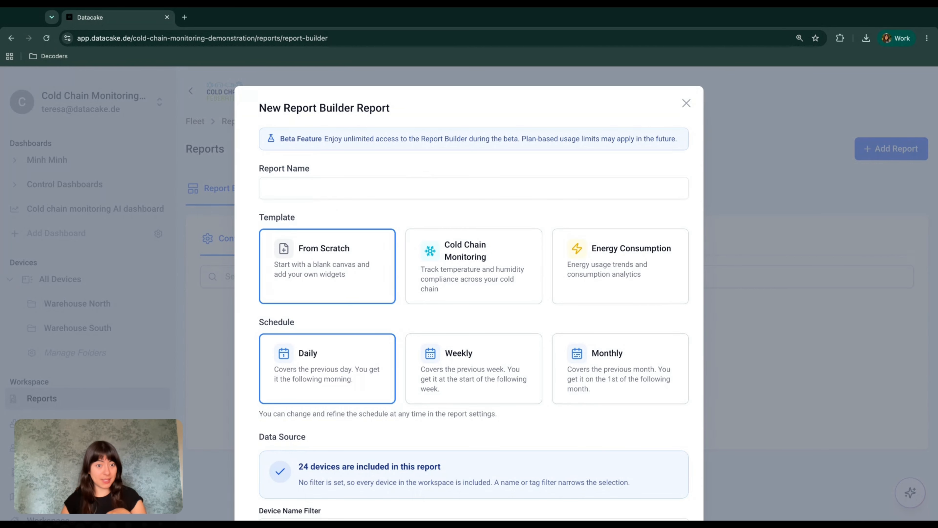
# Step: Enter 'Cold Chain Weekly Report' as the report name
pyautogui.click(267, 188)
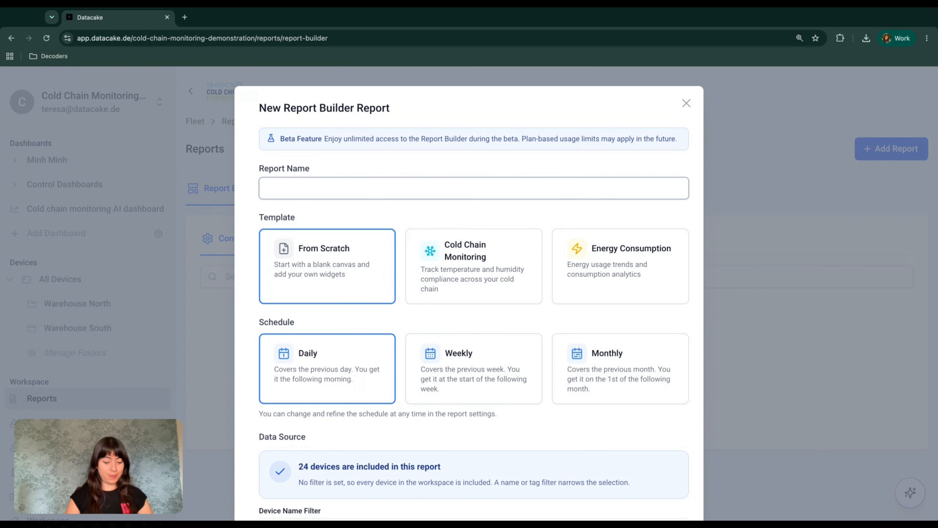
pyautogui.write('Cold')
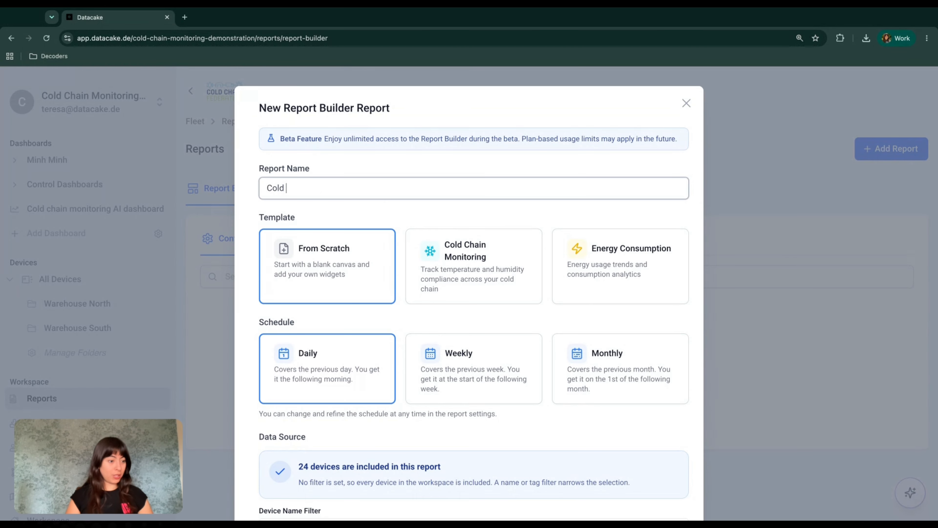
pyautogui.write(' Chain ')
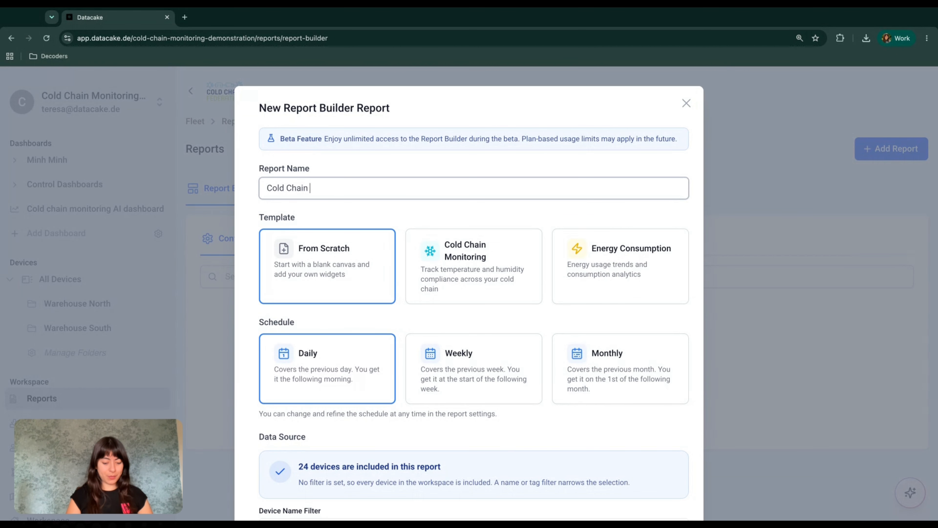
pyautogui.write('WReport')
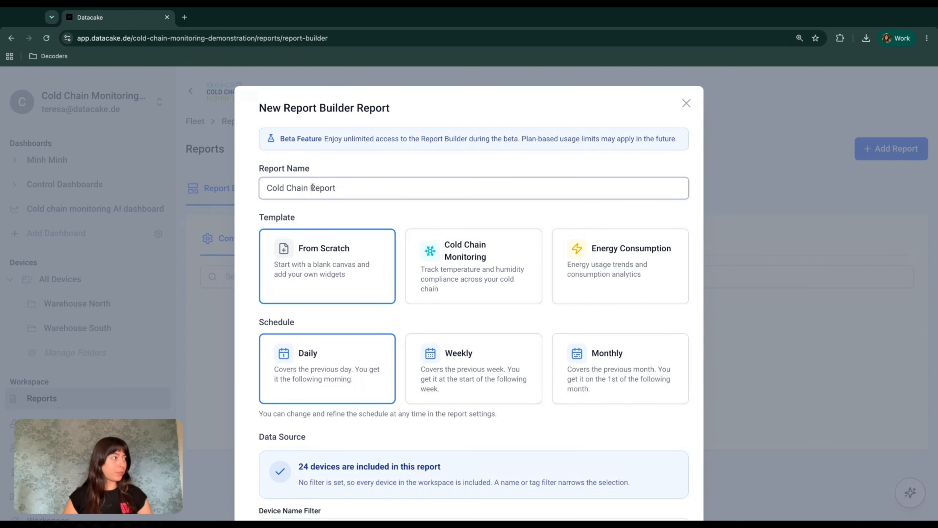
pyautogui.click(311, 188)
pyautogui.write('Weekly')
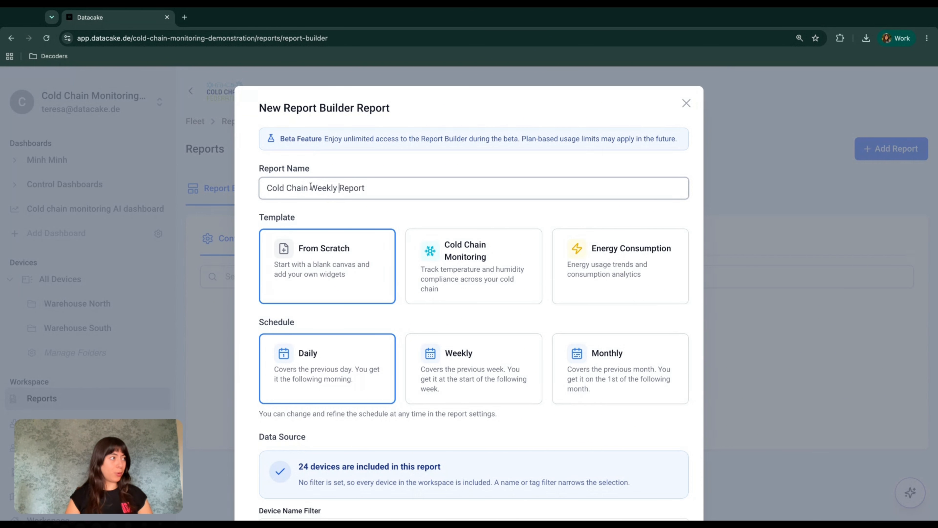
pyautogui.scroll(-1, 345, 249)
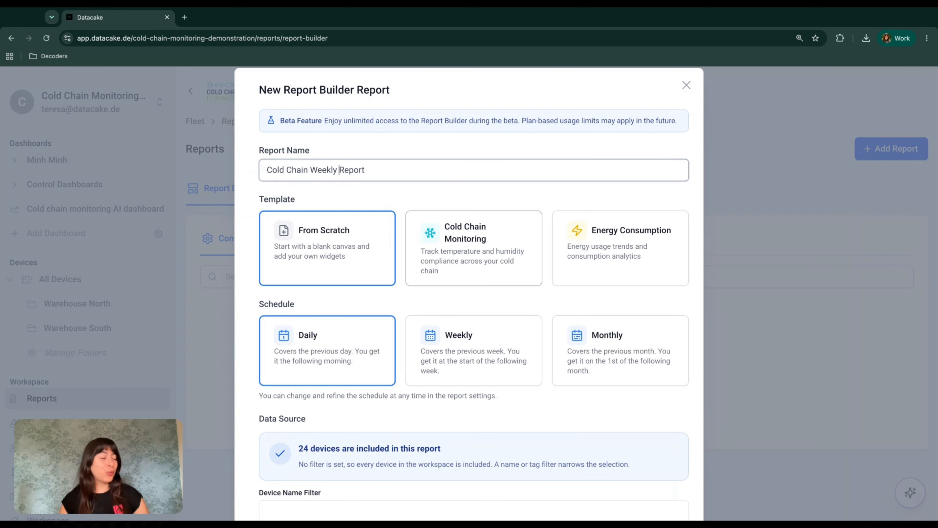
# Step: Choose the Cold Chain Monitoring template and the Weekly schedule covering the previous week
pyautogui.click(481, 243)
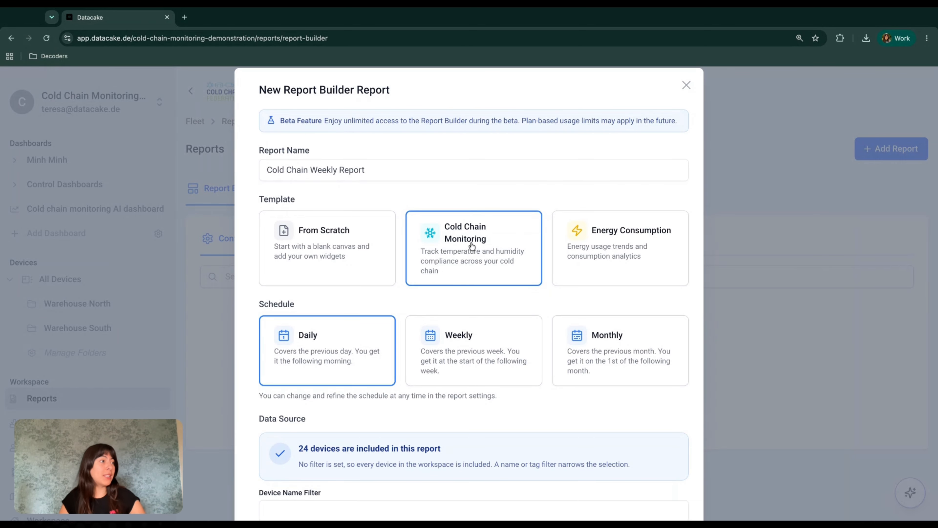
pyautogui.scroll(-2, 472, 246)
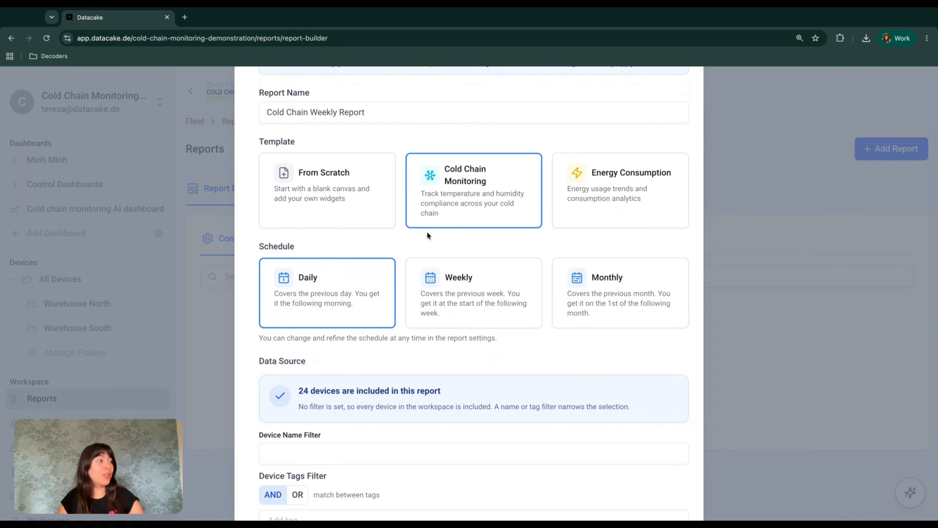
pyautogui.scroll(-1, 427, 231)
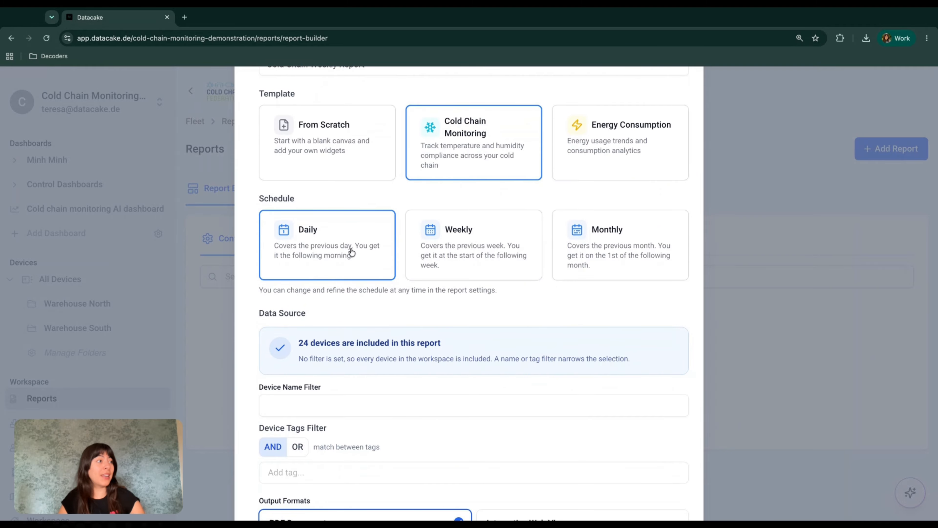
pyautogui.click(459, 257)
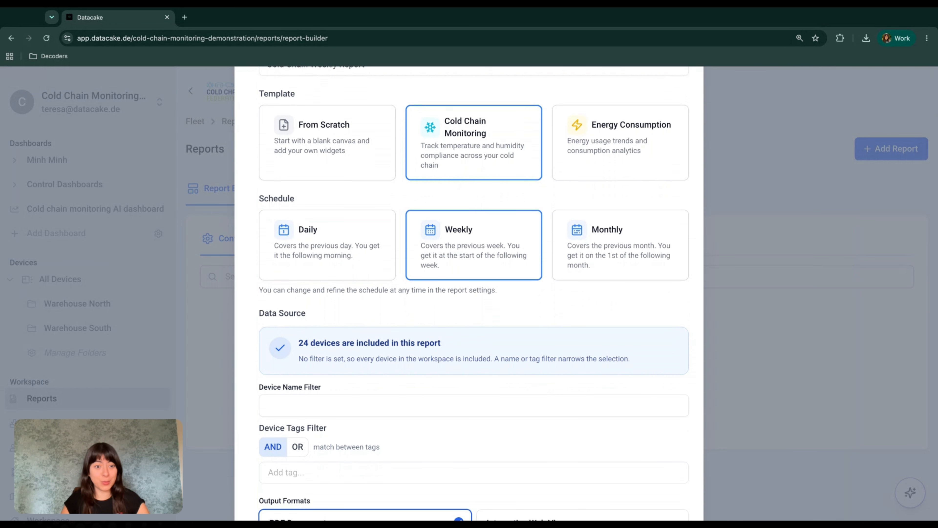
pyautogui.scroll(2, 406, 203)
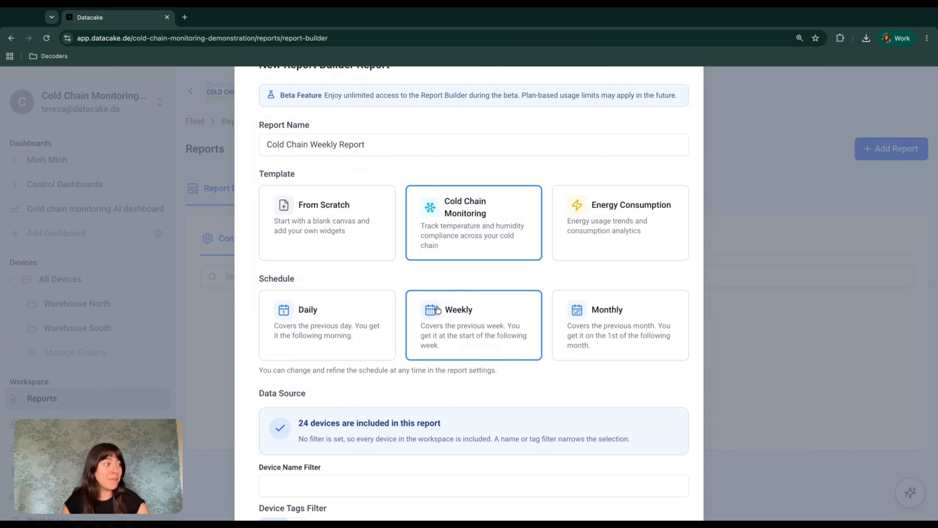
pyautogui.scroll(-4, 437, 310)
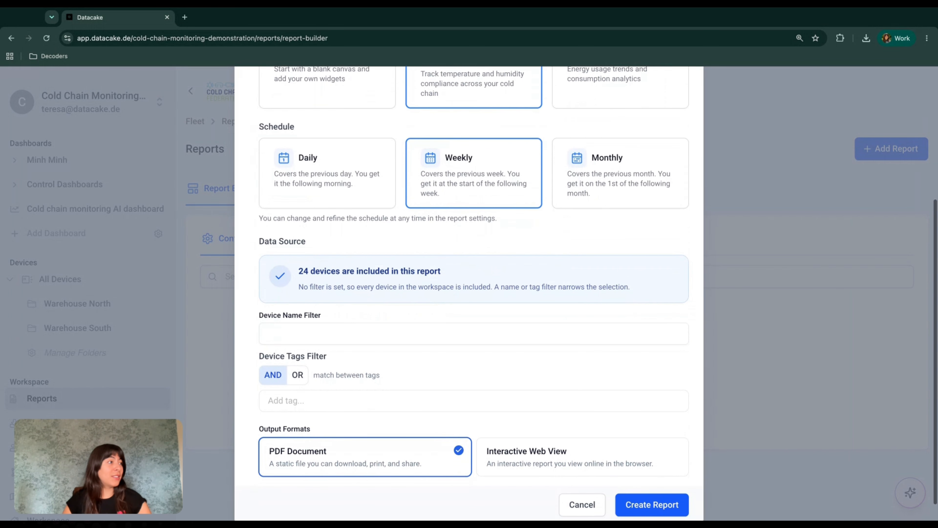
pyautogui.scroll(-1, 438, 310)
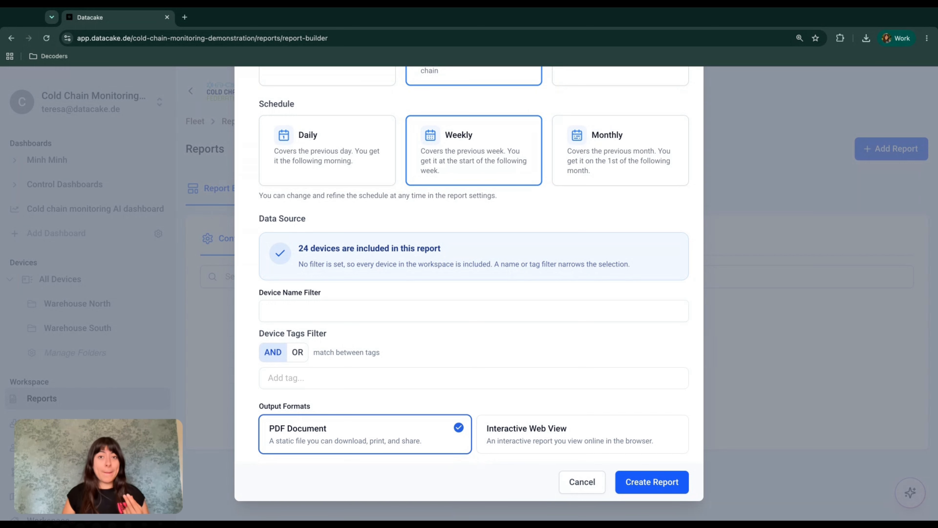
# Step: Enable both PDF Document and Interactive Web View outputs, then create the report
pyautogui.click(516, 449)
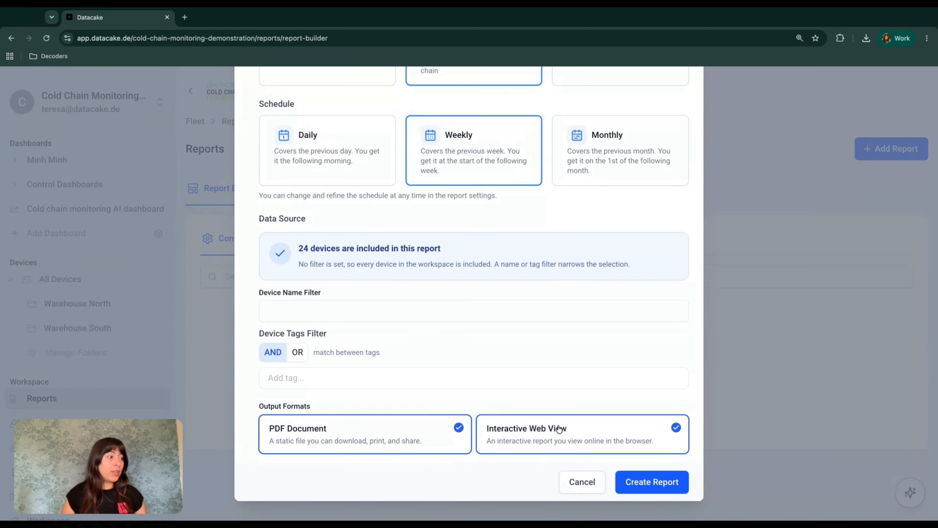
pyautogui.click(421, 444)
pyautogui.click(540, 431)
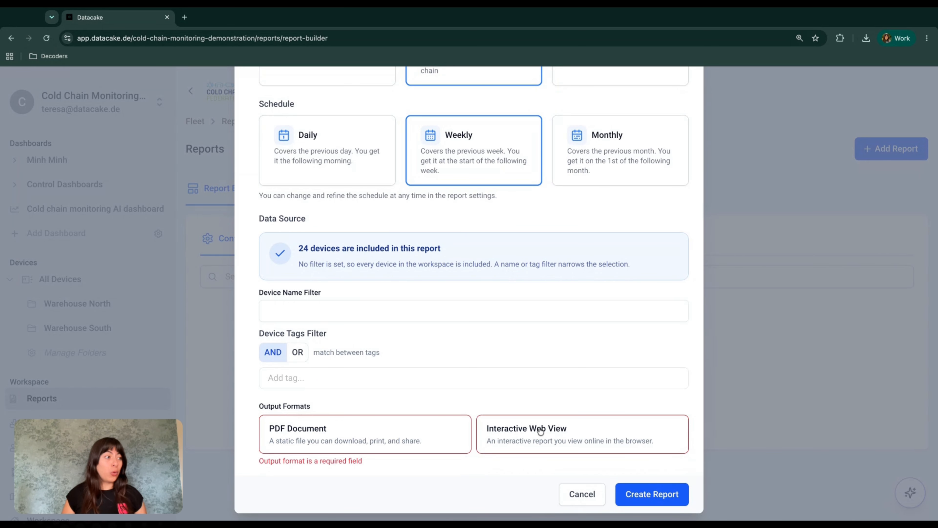
pyautogui.click(540, 431)
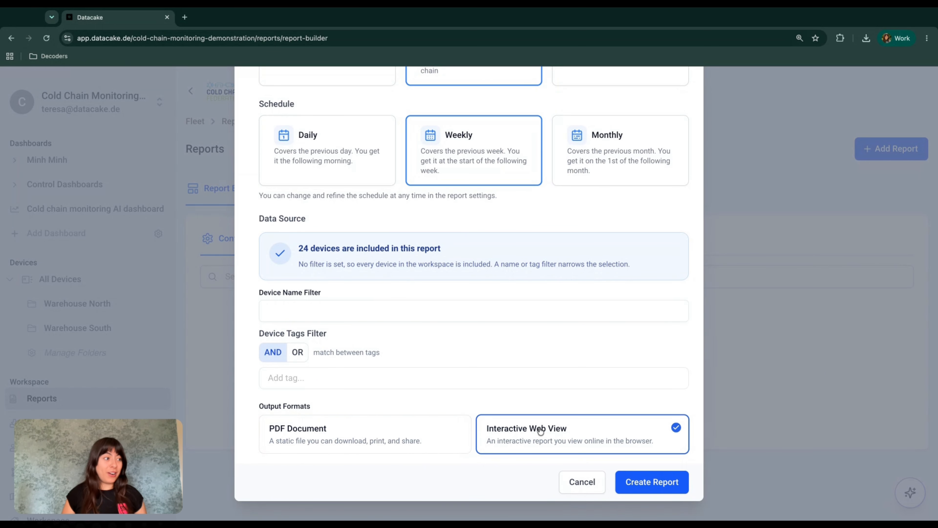
pyautogui.click(488, 451)
pyautogui.click(413, 445)
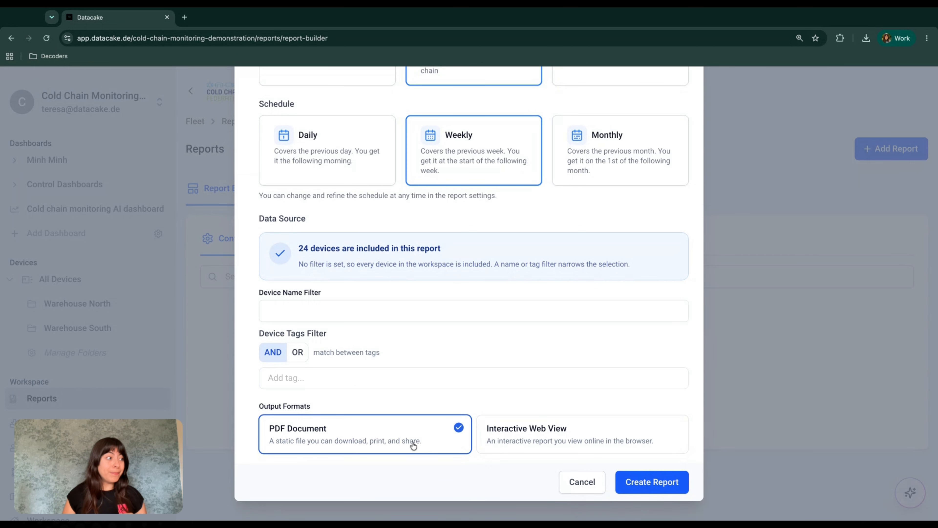
pyautogui.click(556, 436)
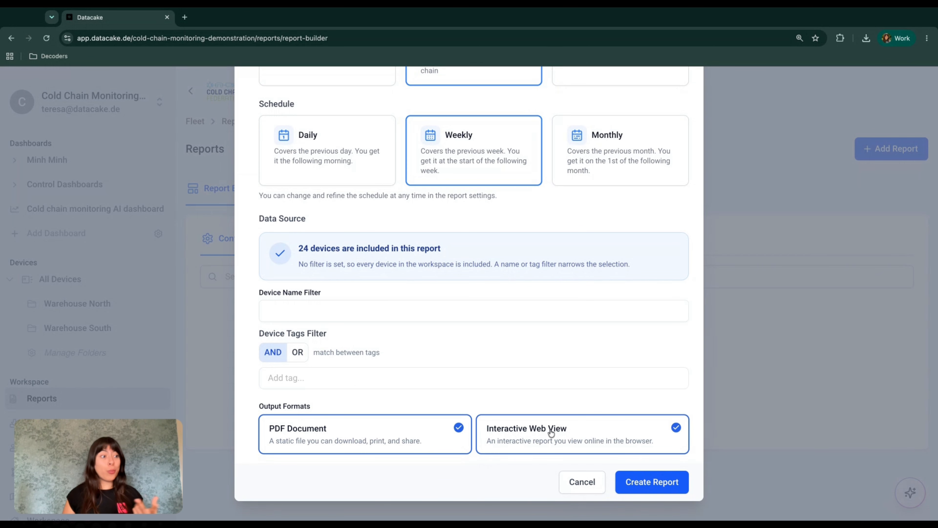
pyautogui.click(652, 485)
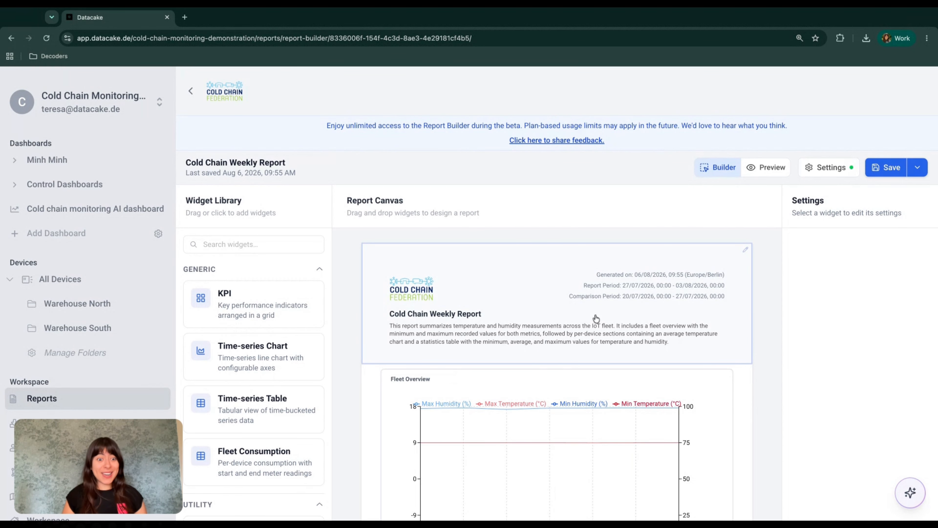
# Step: Look over the report canvas and collapse the left workspace sidebar
pyautogui.scroll(-7, 549, 439)
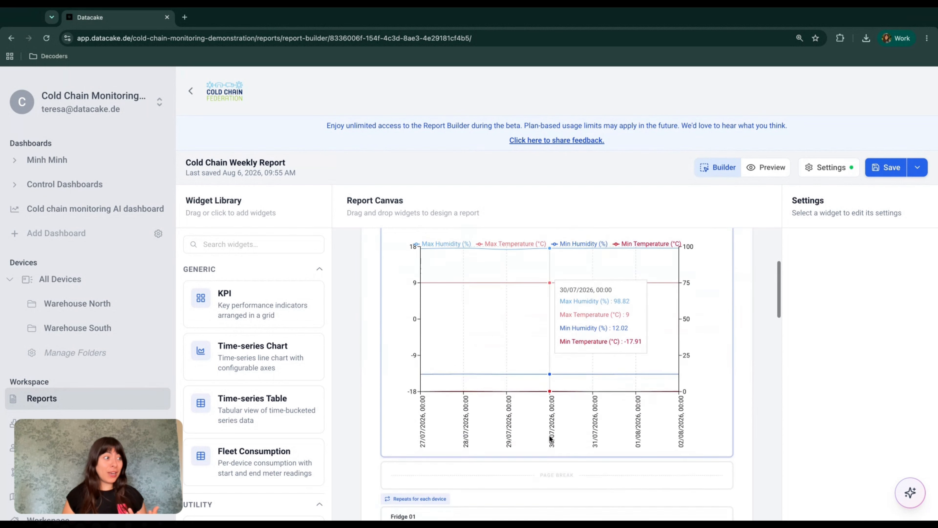
pyautogui.scroll(-15, 549, 439)
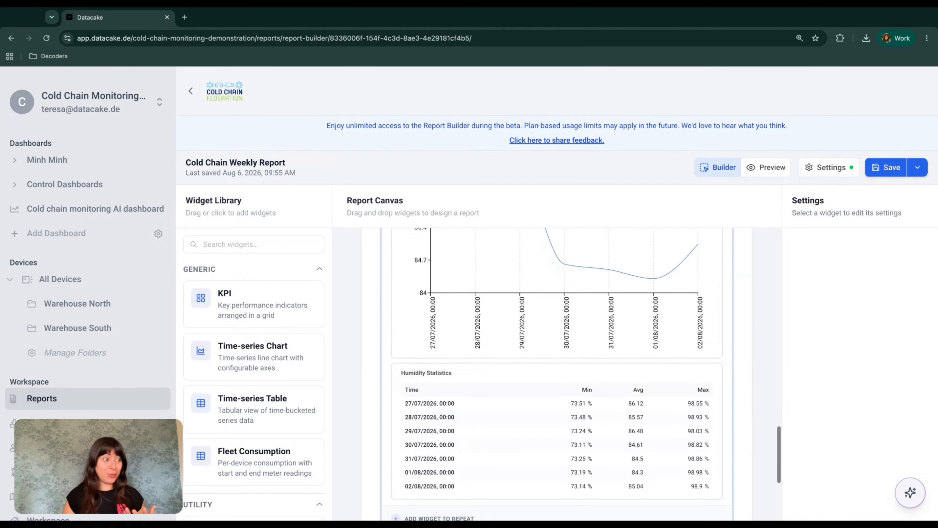
pyautogui.scroll(20, 563, 309)
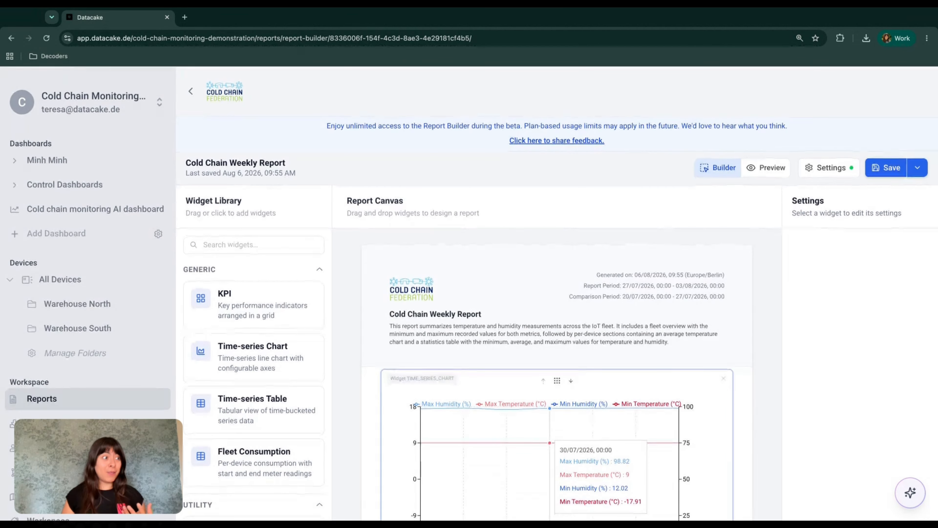
pyautogui.scroll(-12, 549, 408)
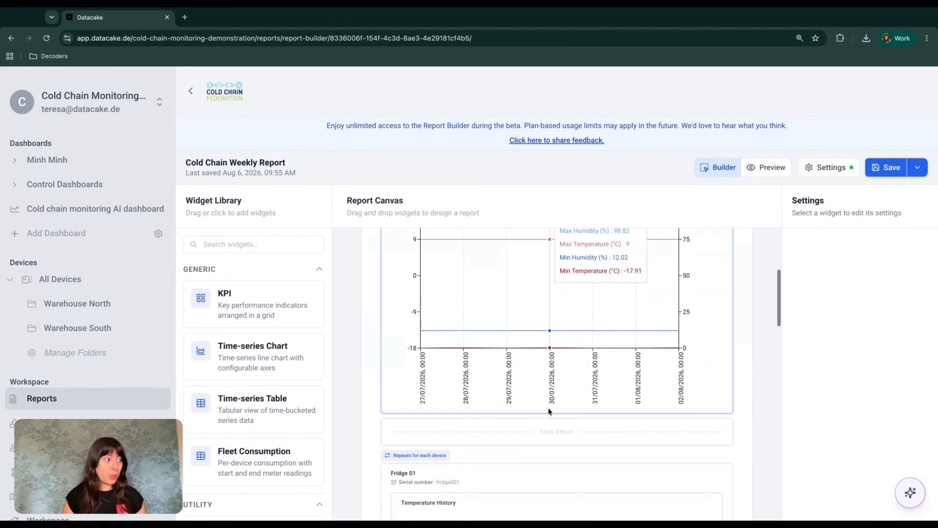
pyautogui.scroll(-5, 549, 407)
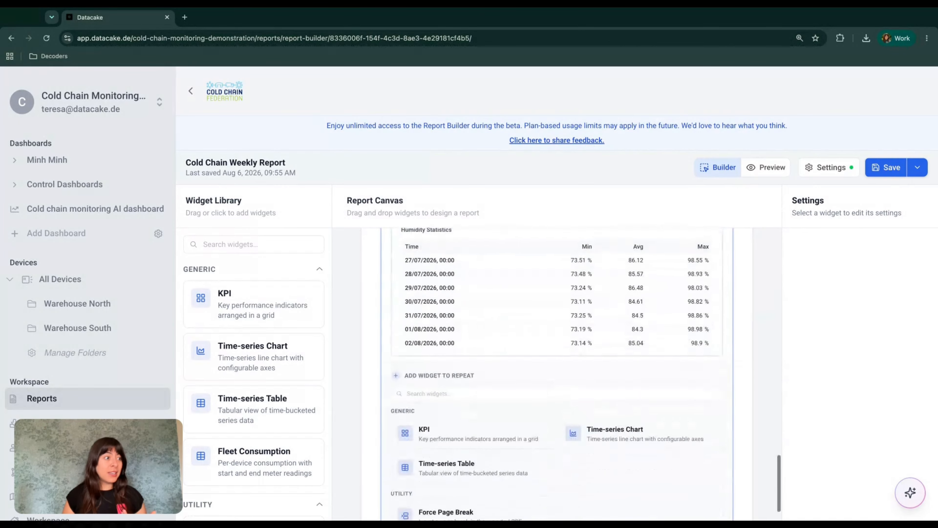
pyautogui.scroll(8, 549, 407)
pyautogui.scroll(8, 550, 406)
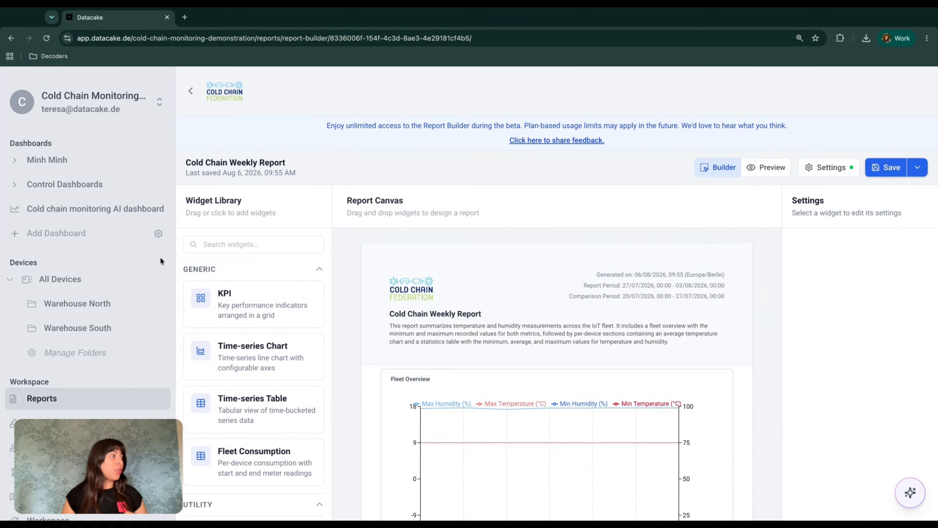
pyautogui.click(189, 92)
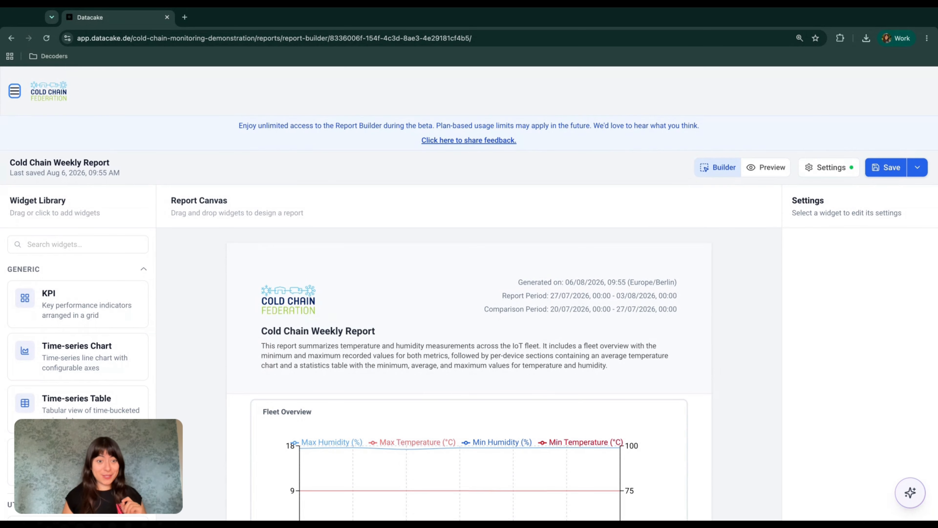
pyautogui.click(15, 91)
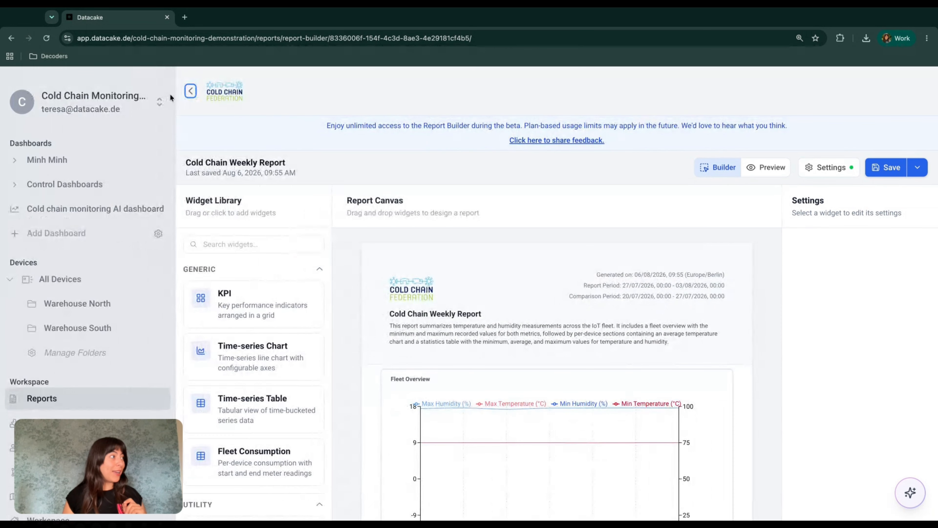
pyautogui.click(190, 93)
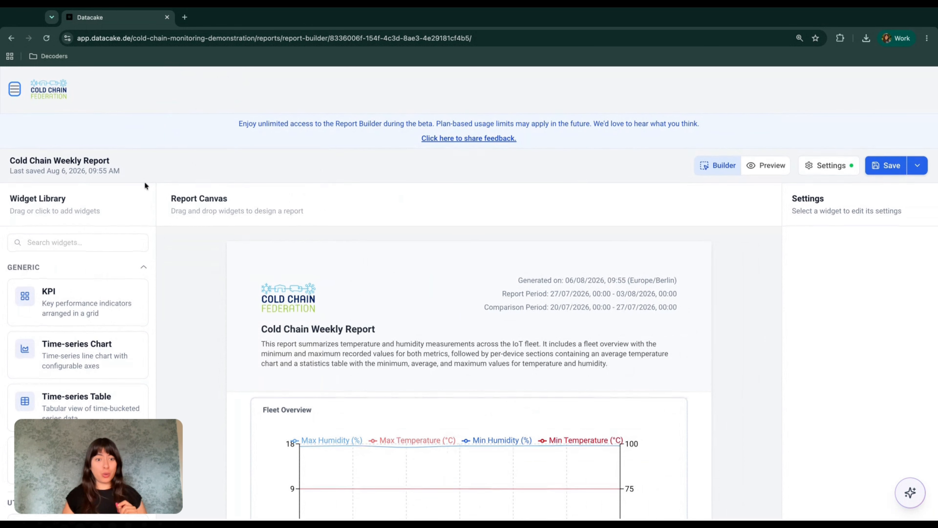
pyautogui.scroll(-2, 195, 255)
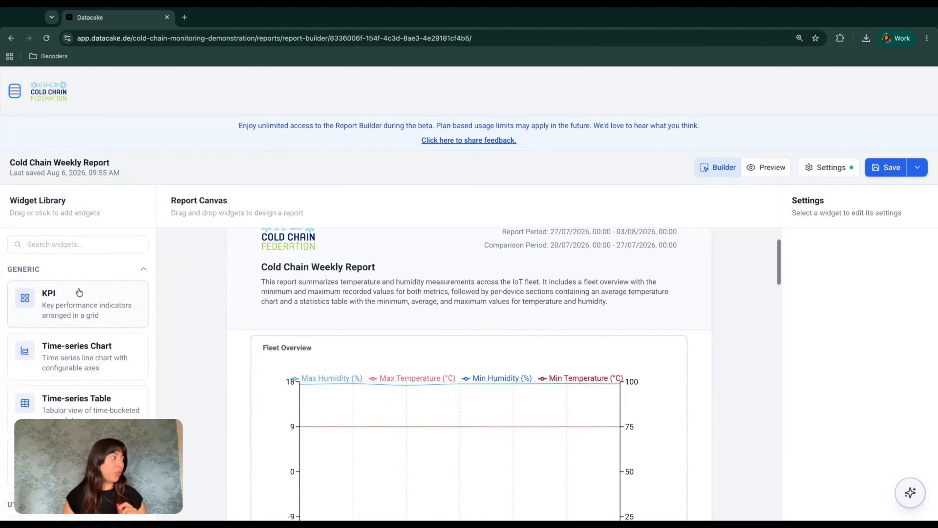
pyautogui.scroll(-3, 87, 345)
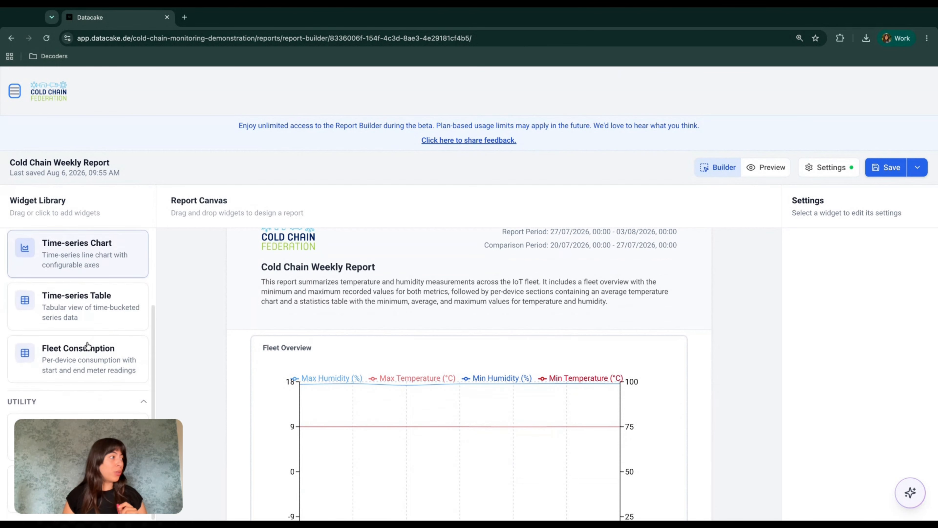
pyautogui.scroll(3, 87, 345)
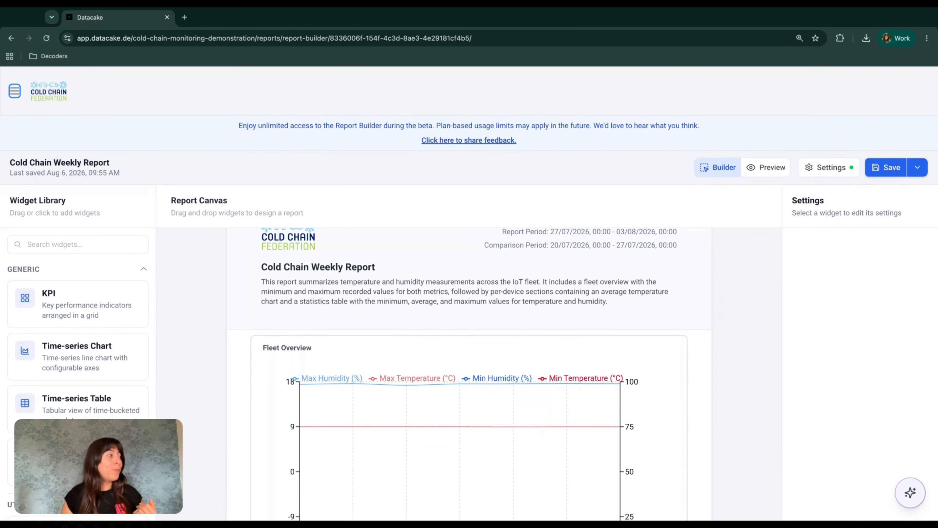
pyautogui.scroll(-3, 63, 325)
pyautogui.scroll(3, 63, 327)
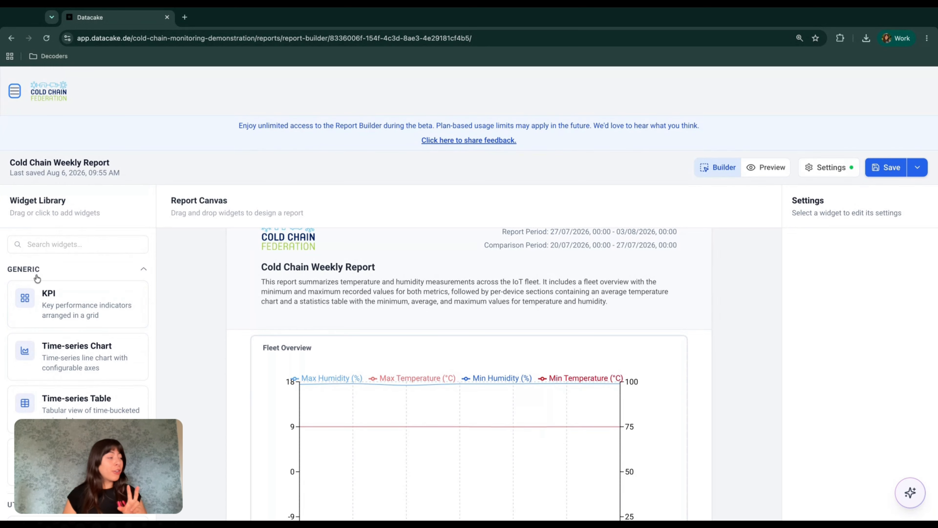
pyautogui.scroll(-1, 37, 281)
pyautogui.scroll(-2, 58, 342)
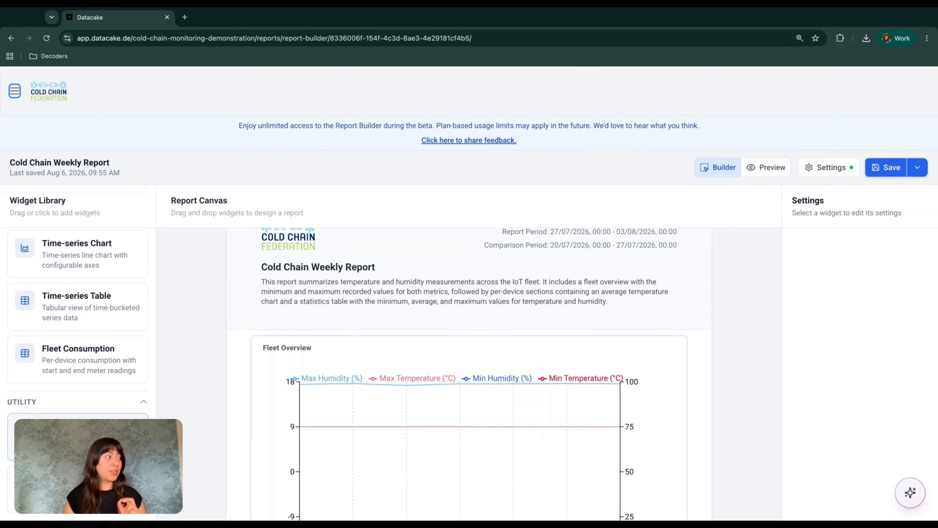
pyautogui.scroll(3, 78, 333)
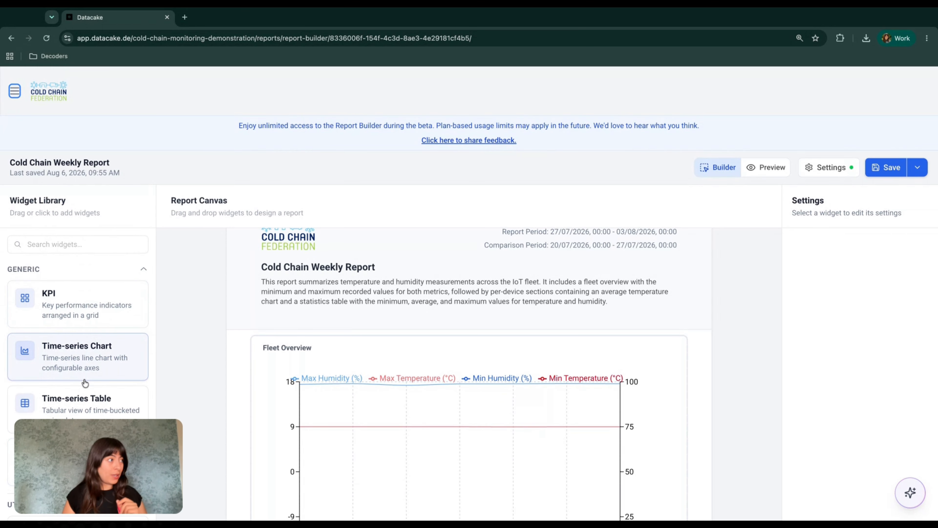
pyautogui.scroll(-1, 85, 391)
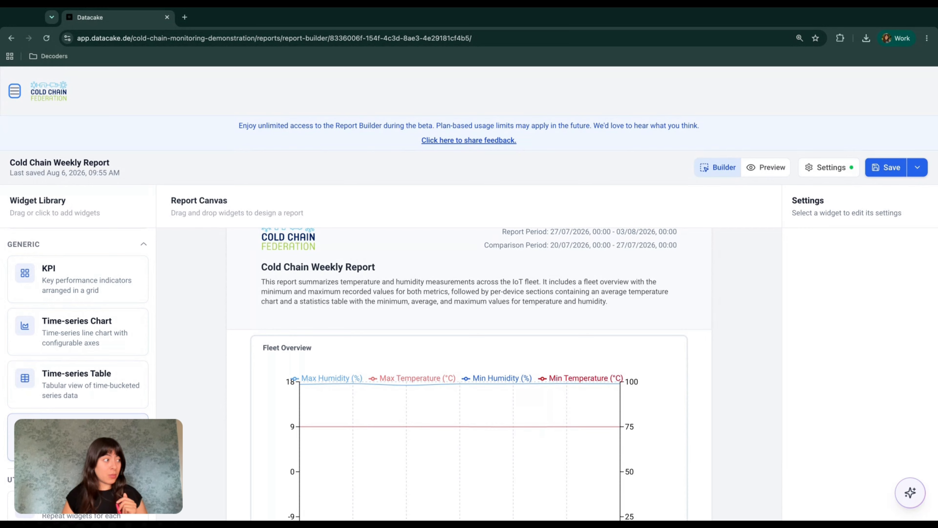
pyautogui.scroll(-2, 68, 411)
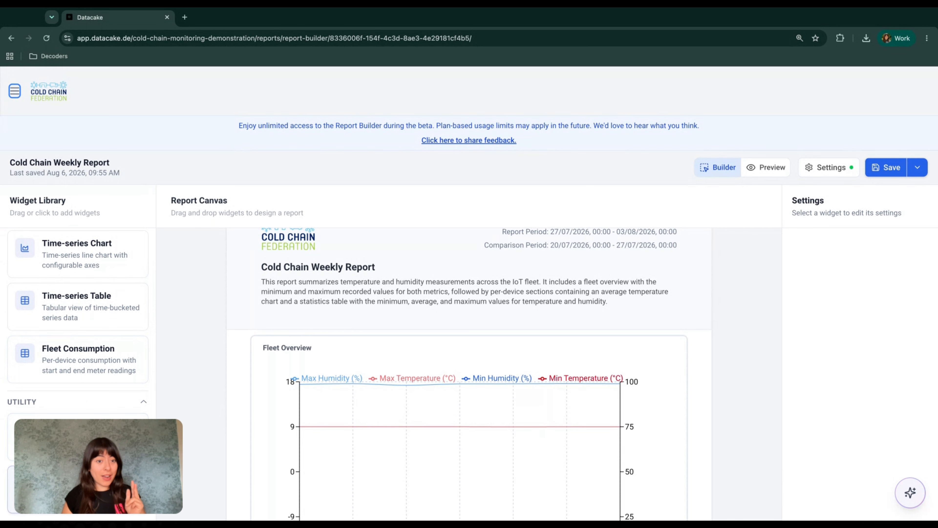
pyautogui.scroll(3, 93, 425)
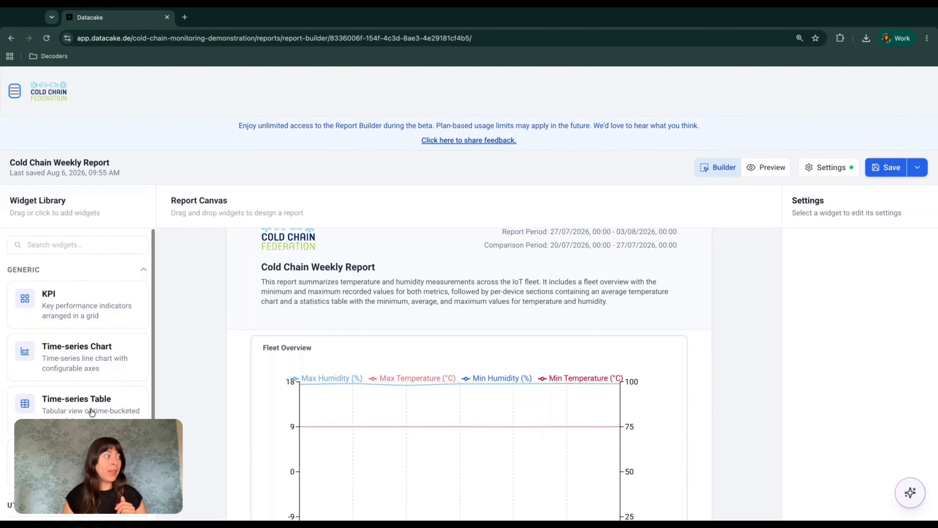
pyautogui.scroll(1, 270, 307)
pyautogui.scroll(1, 270, 290)
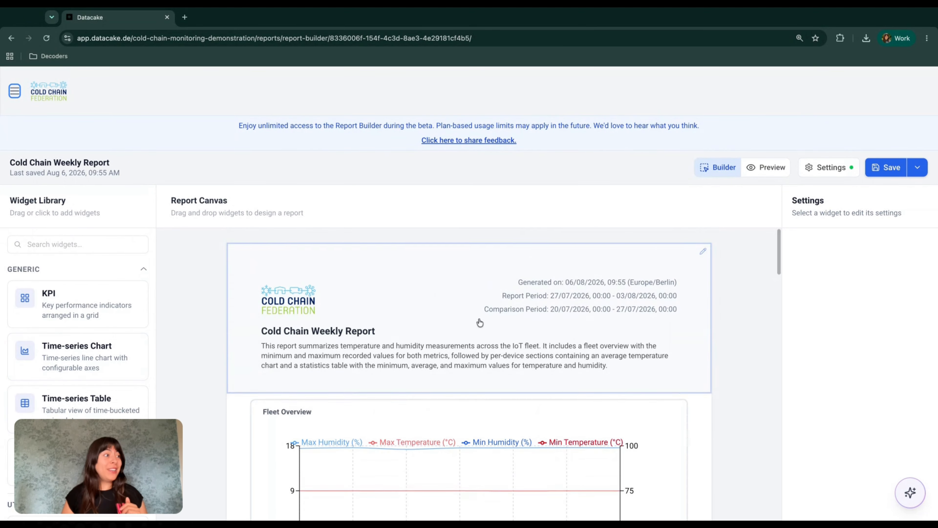
# Step: Select the report header block to show its title and description settings
pyautogui.scroll(-4, 607, 356)
pyautogui.scroll(-3, 610, 354)
pyautogui.scroll(7, 608, 356)
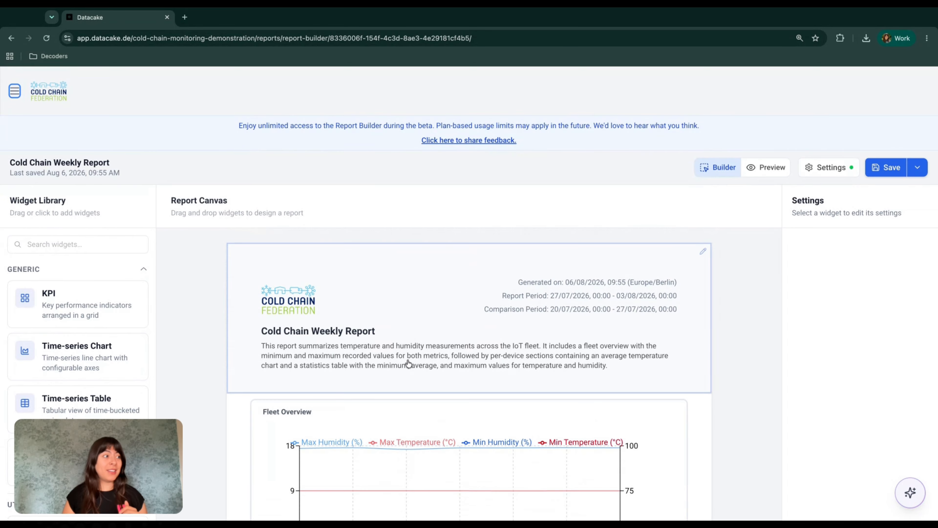
pyautogui.click(408, 364)
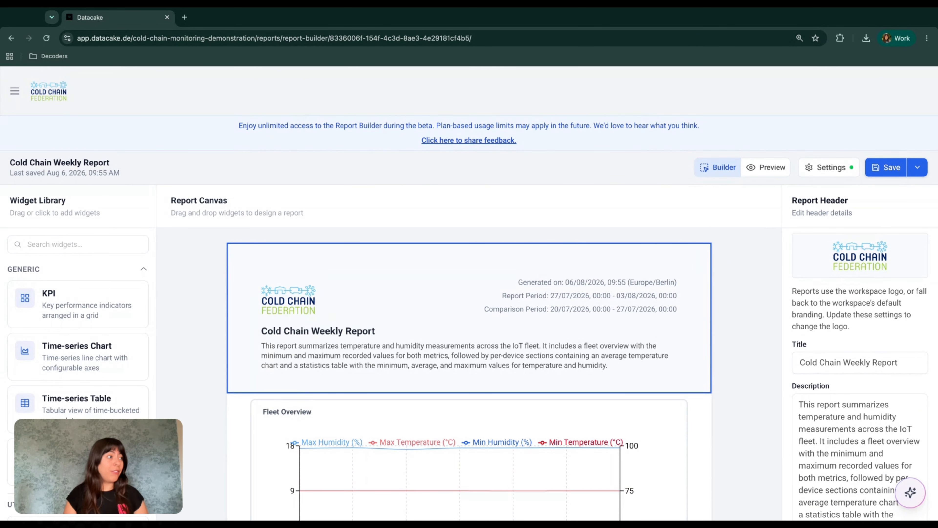
pyautogui.scroll(-3, 503, 370)
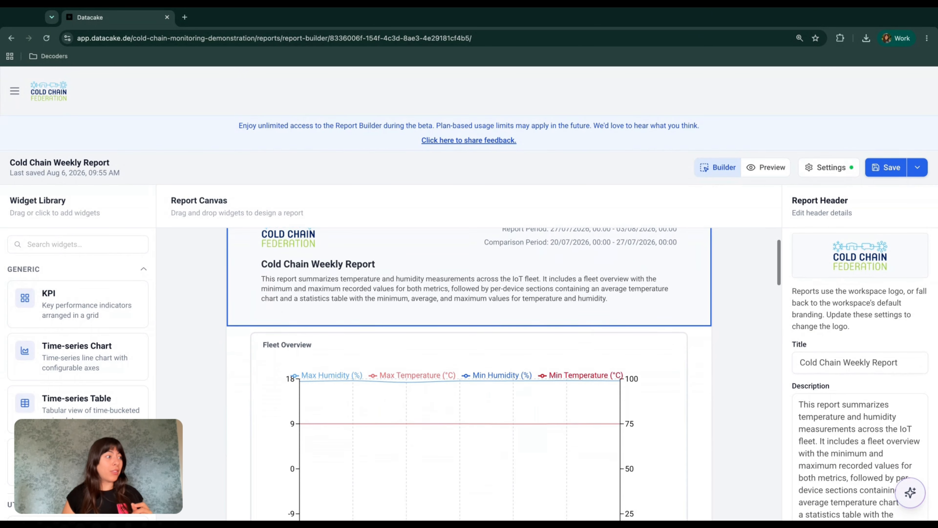
pyautogui.scroll(3, 504, 370)
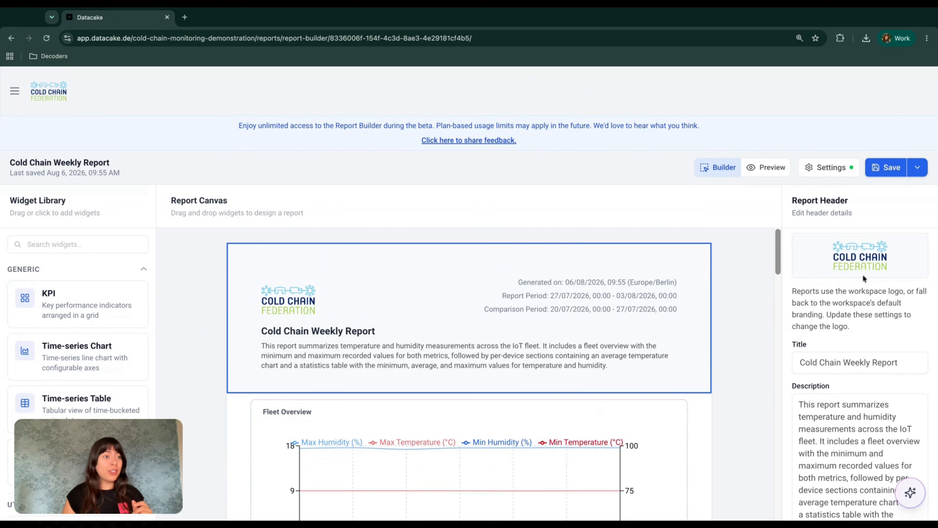
pyautogui.scroll(-2, 860, 394)
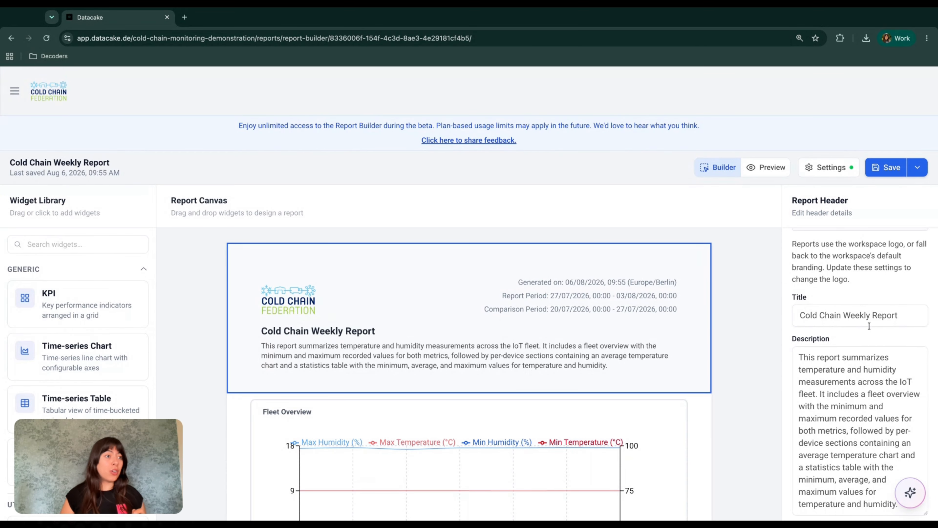
pyautogui.scroll(2, 855, 242)
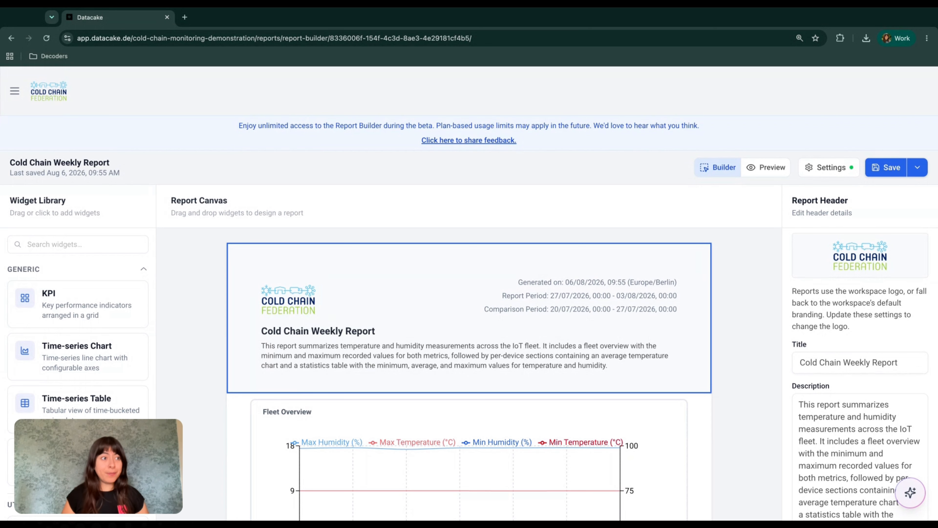
pyautogui.click(867, 357)
pyautogui.scroll(-1, 867, 356)
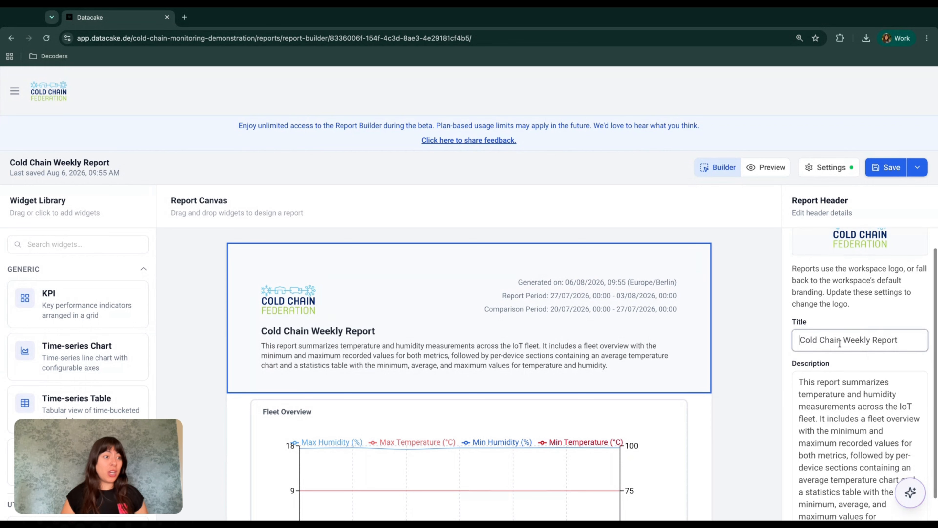
pyautogui.scroll(-1, 840, 343)
pyautogui.click(902, 337)
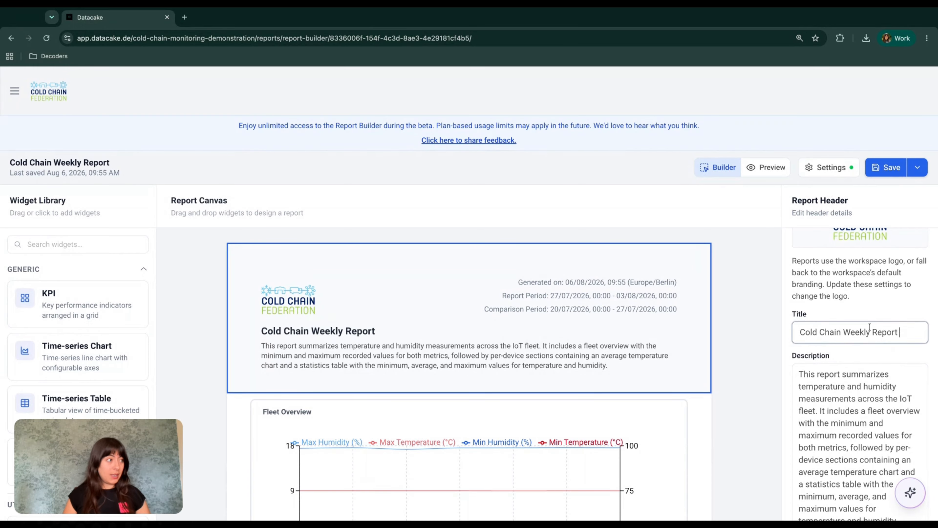
pyautogui.write('- T')
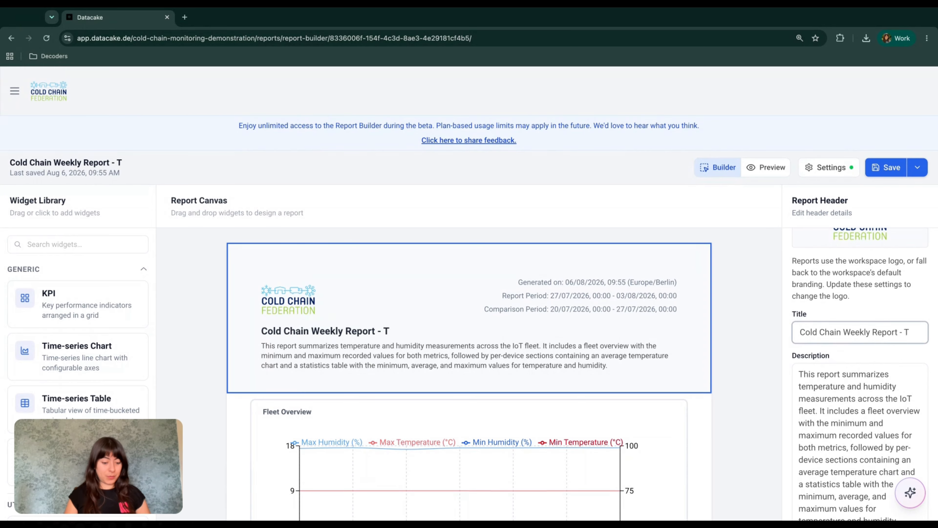
pyautogui.write('eresa')
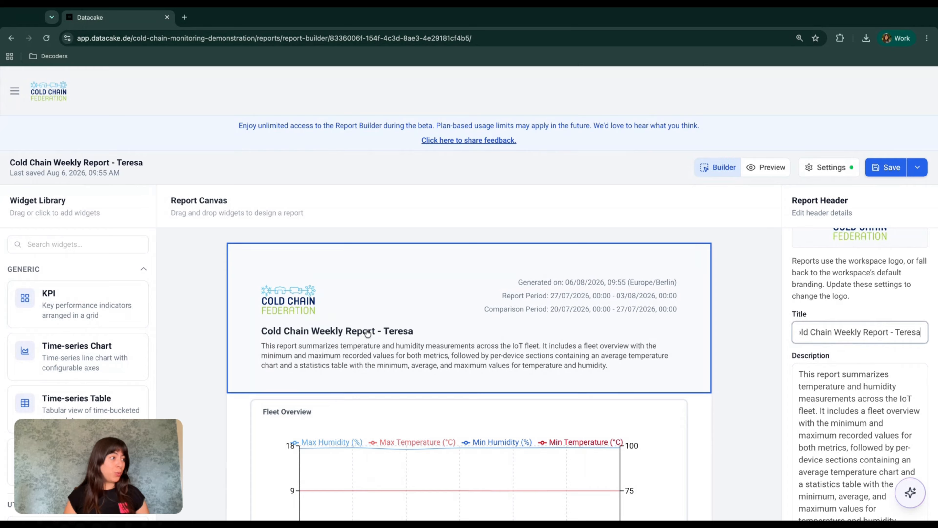
pyautogui.scroll(-1, 367, 332)
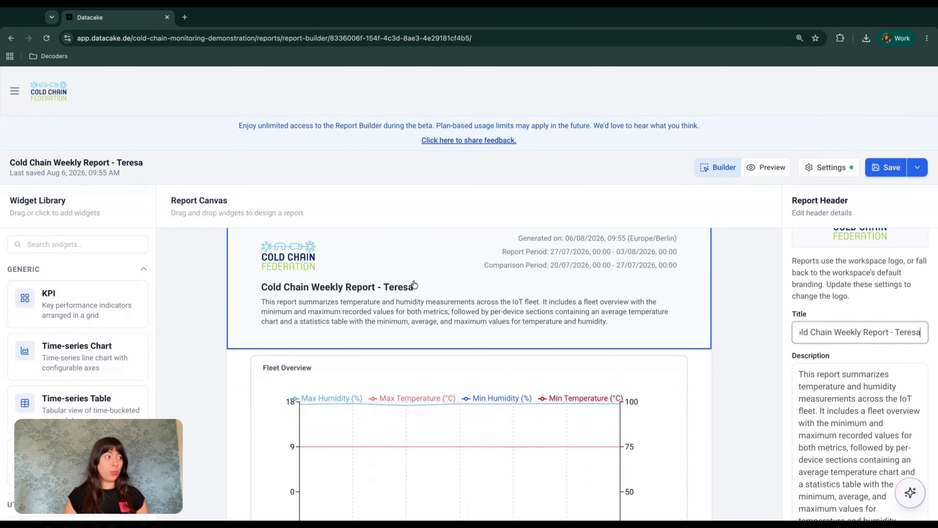
pyautogui.doubleClick(902, 335)
pyautogui.press('BackSpace')
pyautogui.press('BackSpace')
pyautogui.press('BackSpace')
pyautogui.scroll(-1, 874, 392)
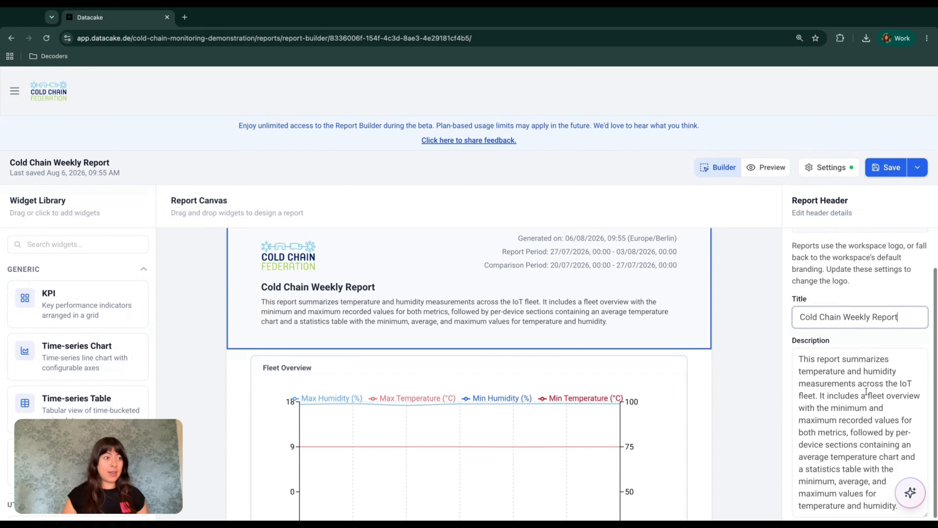
pyautogui.click(877, 460)
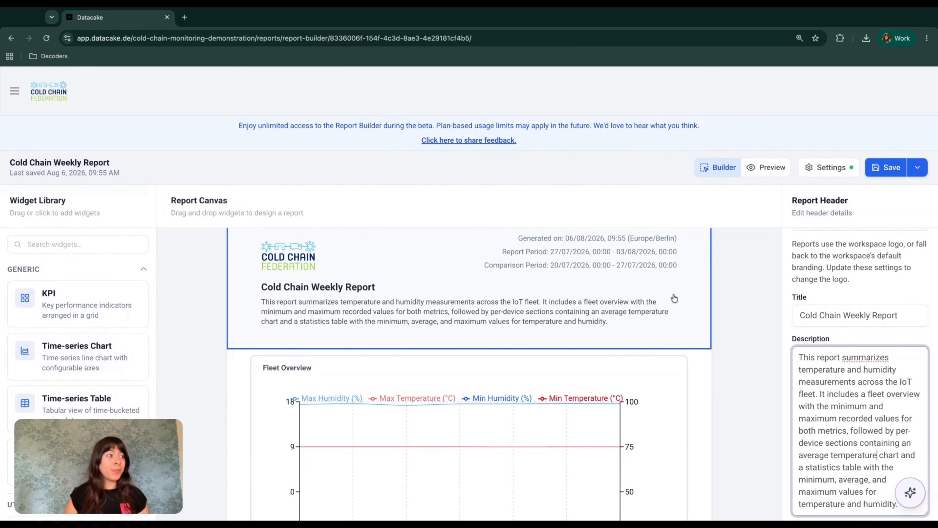
pyautogui.scroll(1, 611, 288)
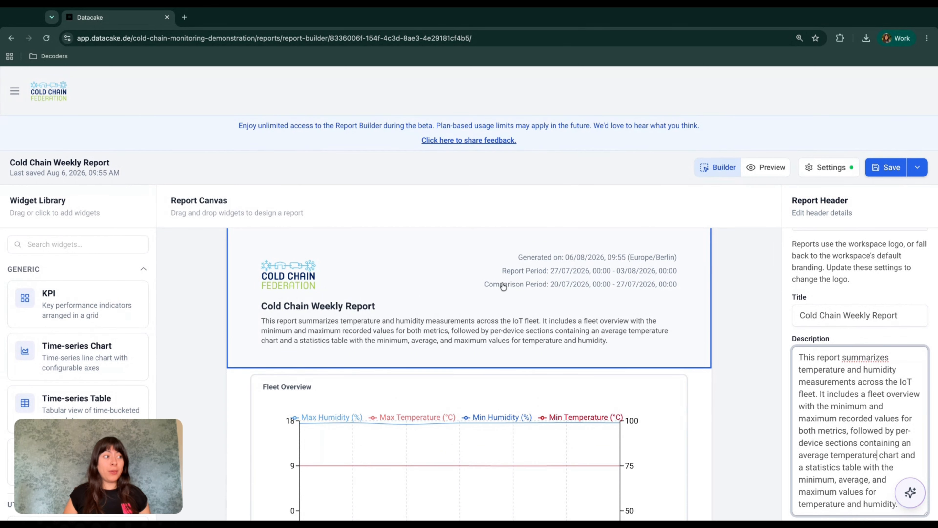
pyautogui.scroll(1, 545, 289)
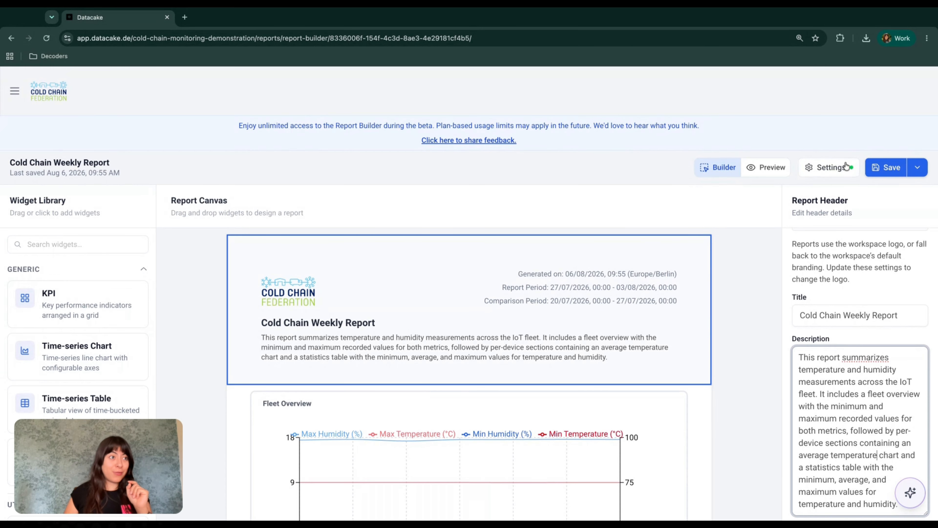
# Step: Open the report's settings and switch to the Time tab
pyautogui.click(824, 174)
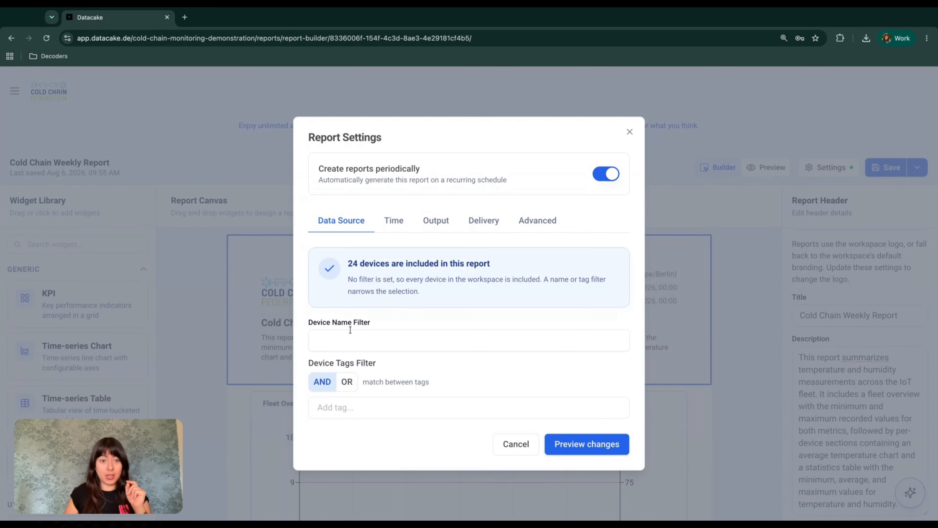
pyautogui.click(399, 225)
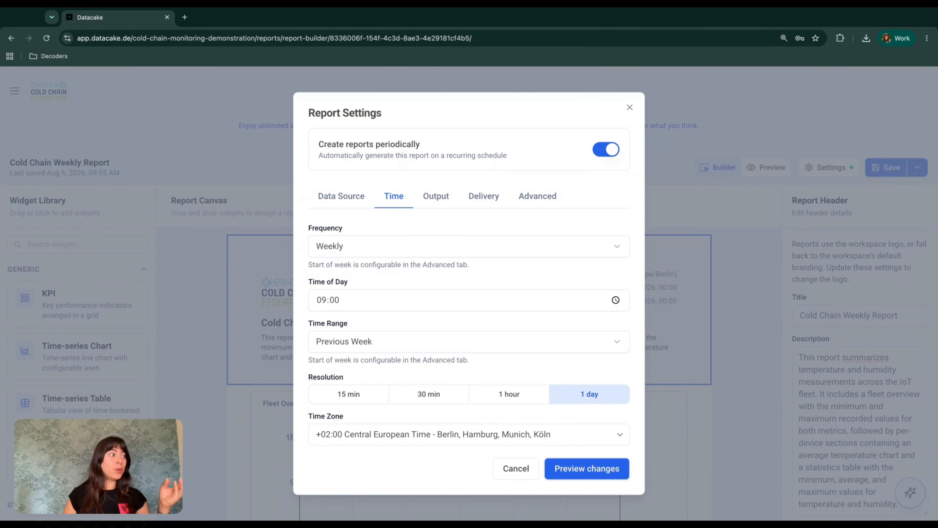
pyautogui.click(468, 246)
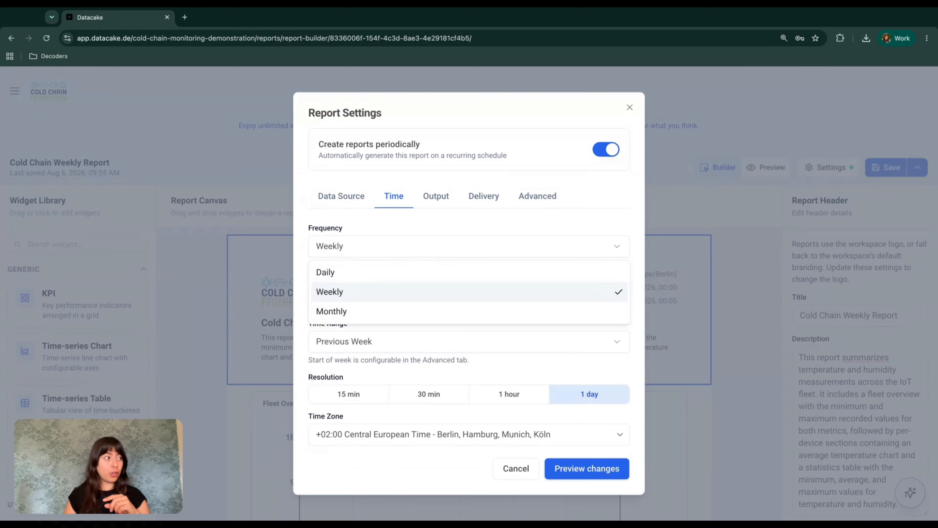
pyautogui.click(385, 272)
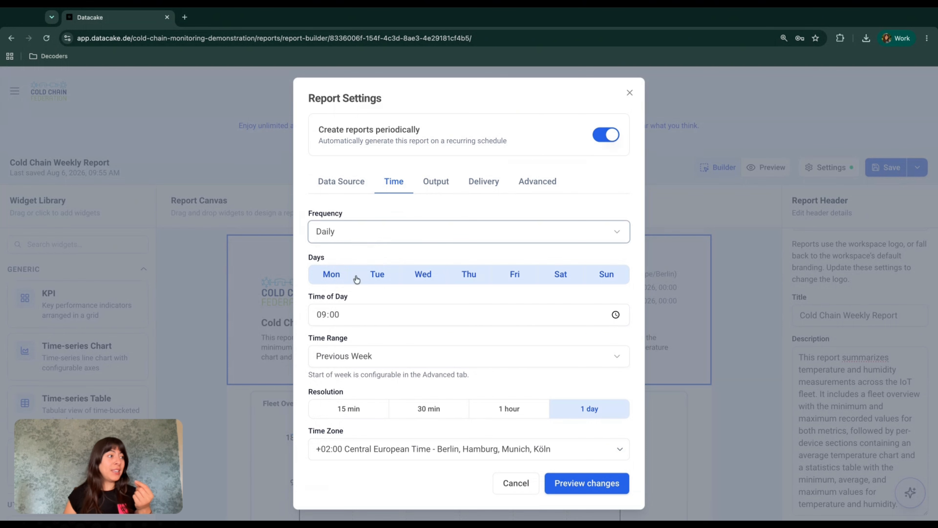
pyautogui.click(330, 285)
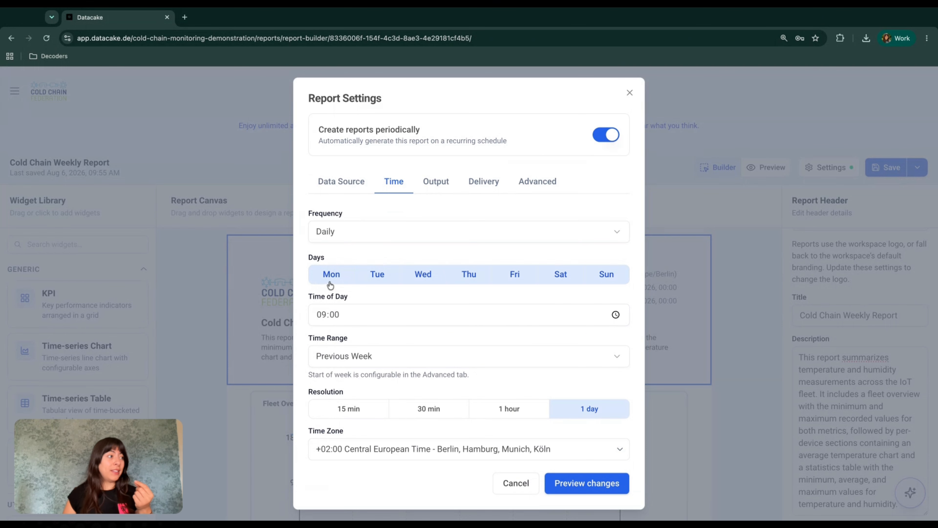
pyautogui.click(341, 276)
pyautogui.click(395, 275)
pyautogui.click(430, 276)
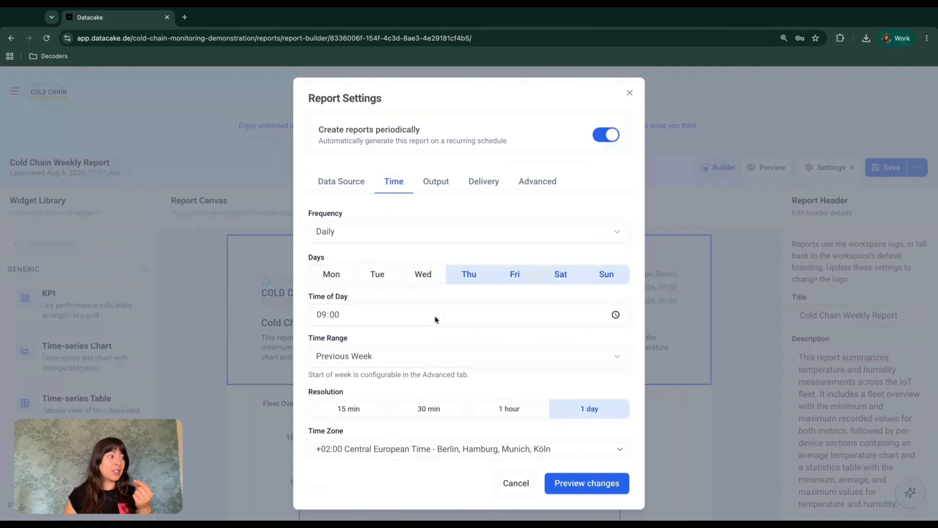
pyautogui.click(425, 274)
pyautogui.click(370, 277)
pyautogui.click(332, 274)
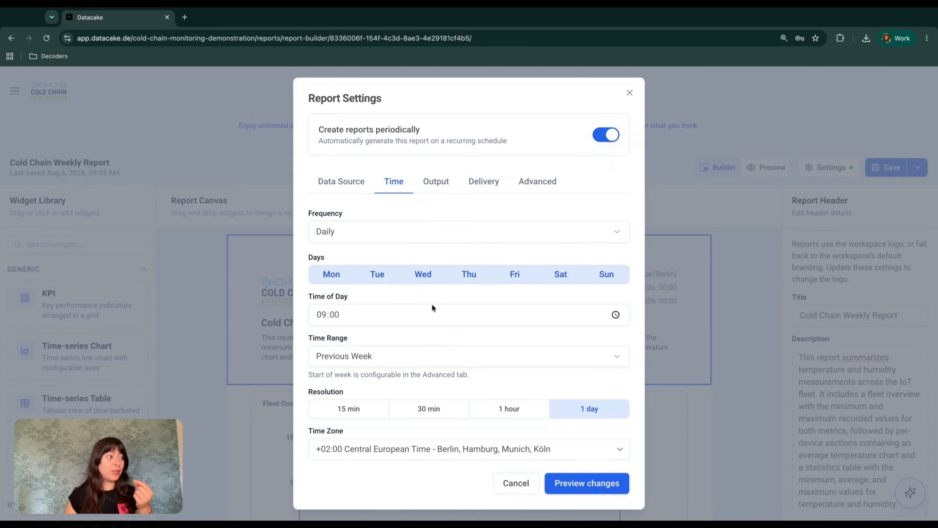
pyautogui.click(556, 275)
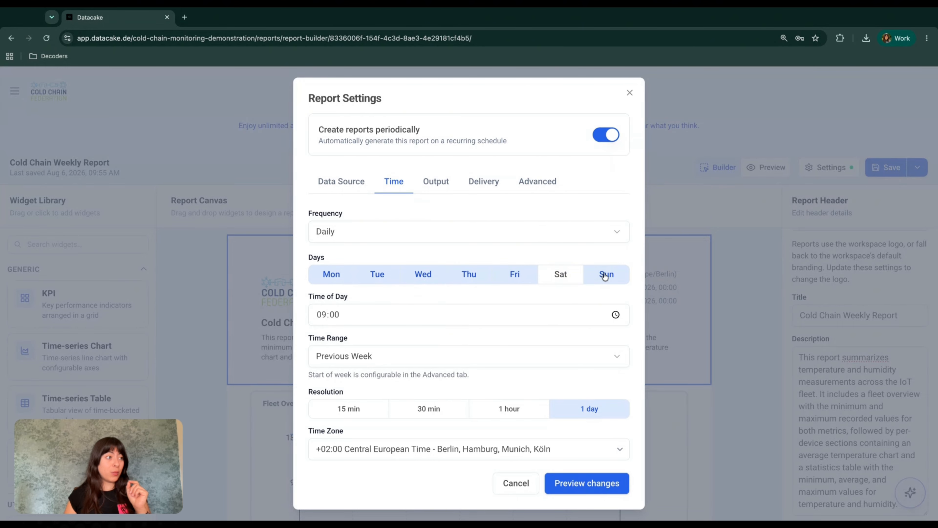
pyautogui.click(605, 274)
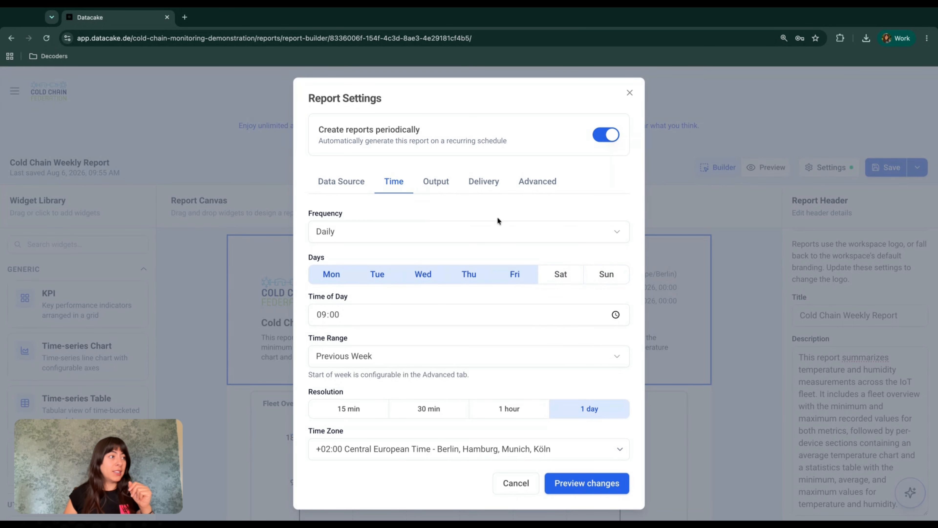
pyautogui.click(493, 239)
pyautogui.click(434, 272)
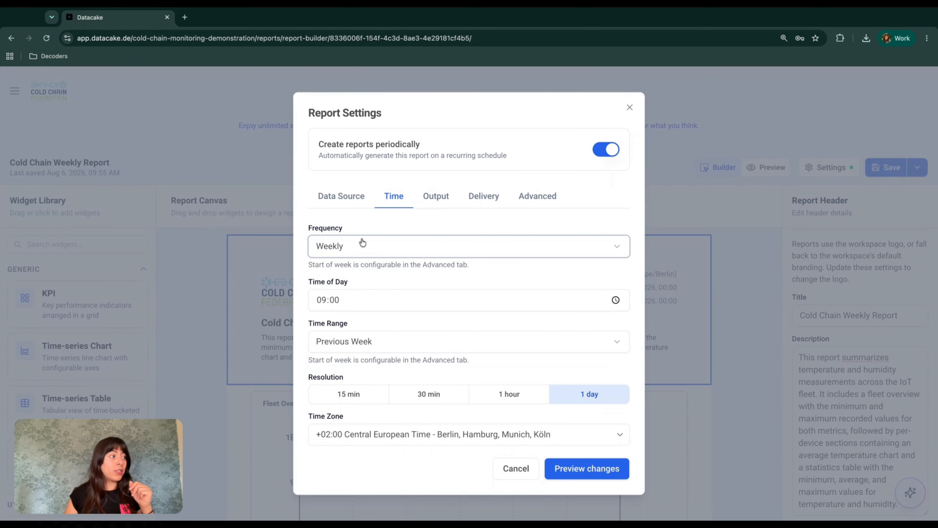
pyautogui.click(324, 300)
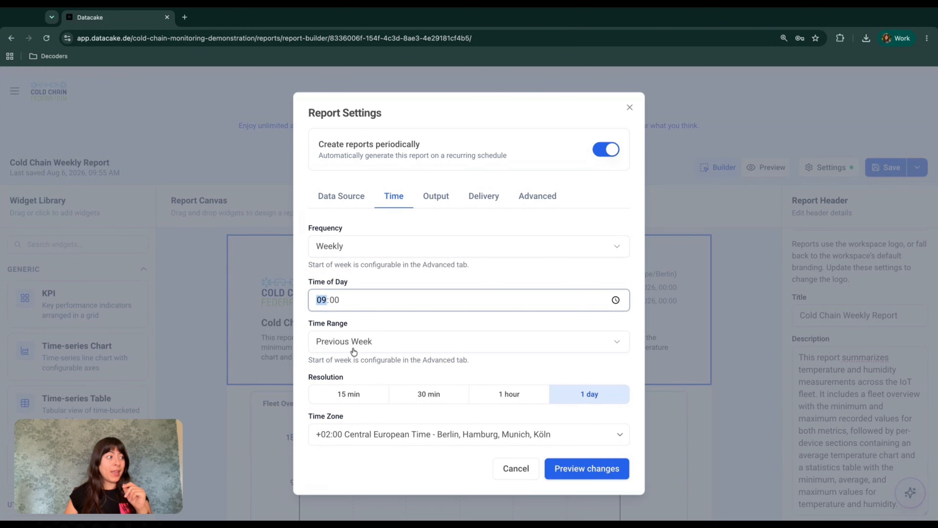
# Step: Bring up the list of Time Range options
pyautogui.click(360, 341)
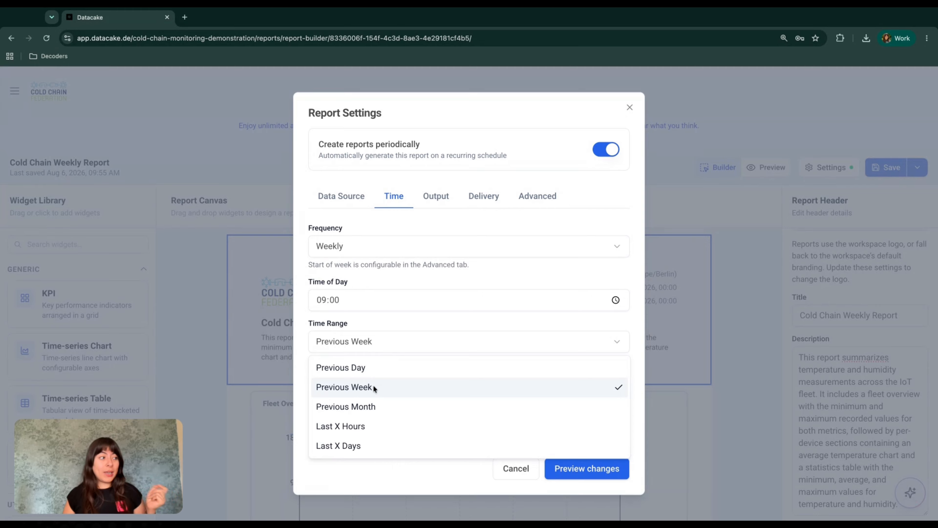
# Step: Try Last X Hours and Last X Days, settle on Previous Week, then view Output settings
pyautogui.click(358, 430)
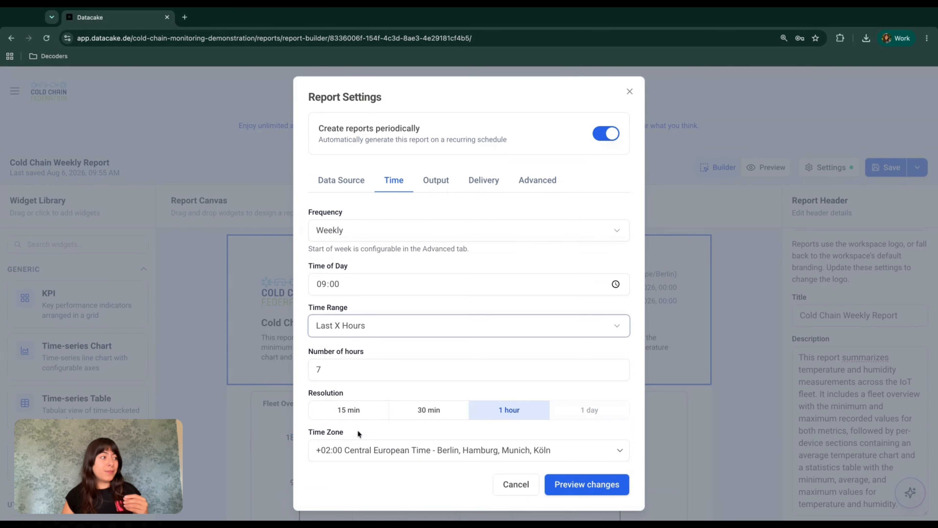
pyautogui.click(379, 325)
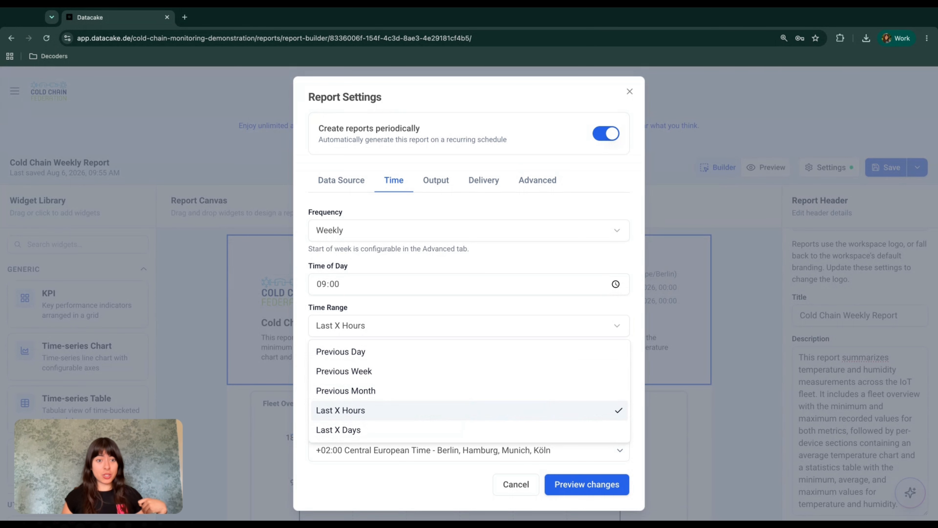
pyautogui.click(361, 430)
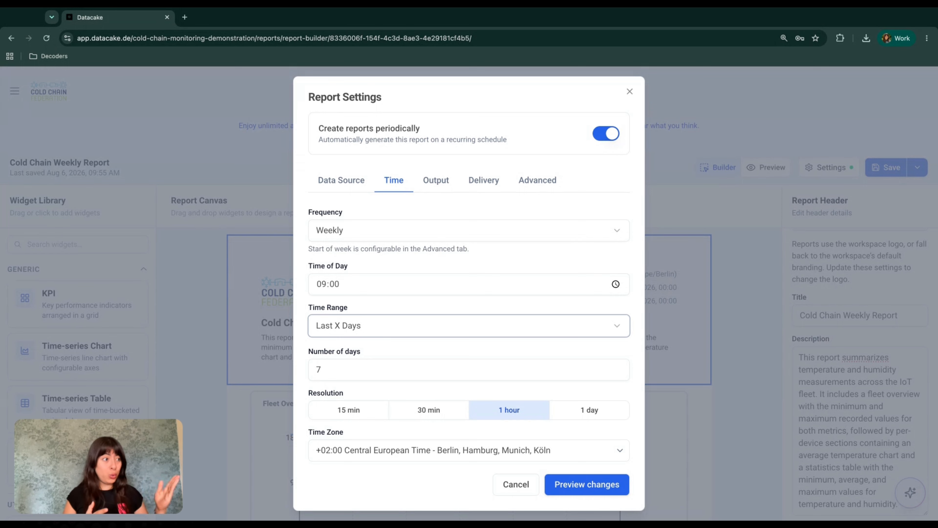
pyautogui.click(373, 327)
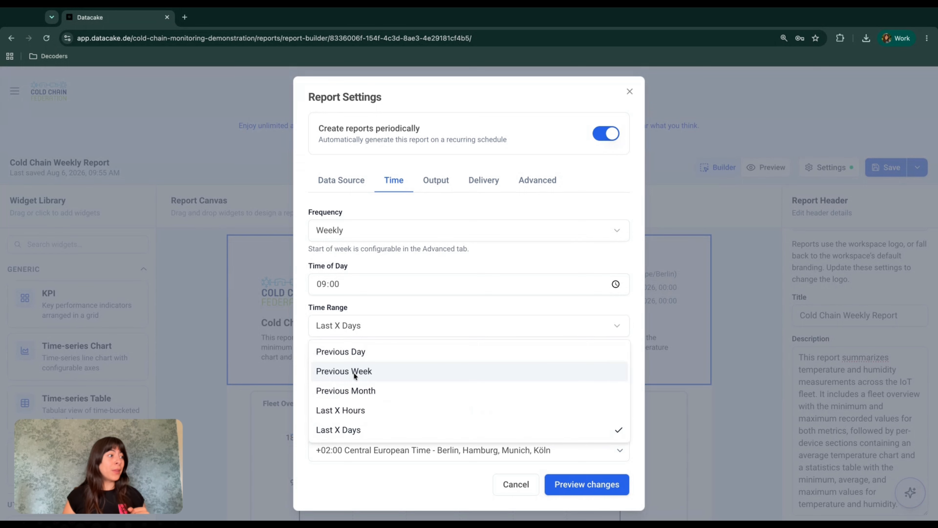
pyautogui.click(353, 372)
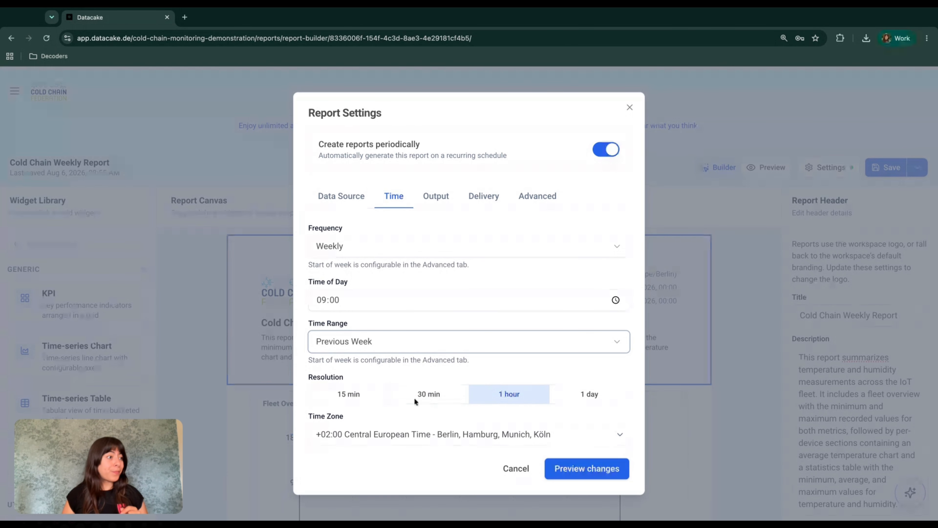
pyautogui.click(437, 203)
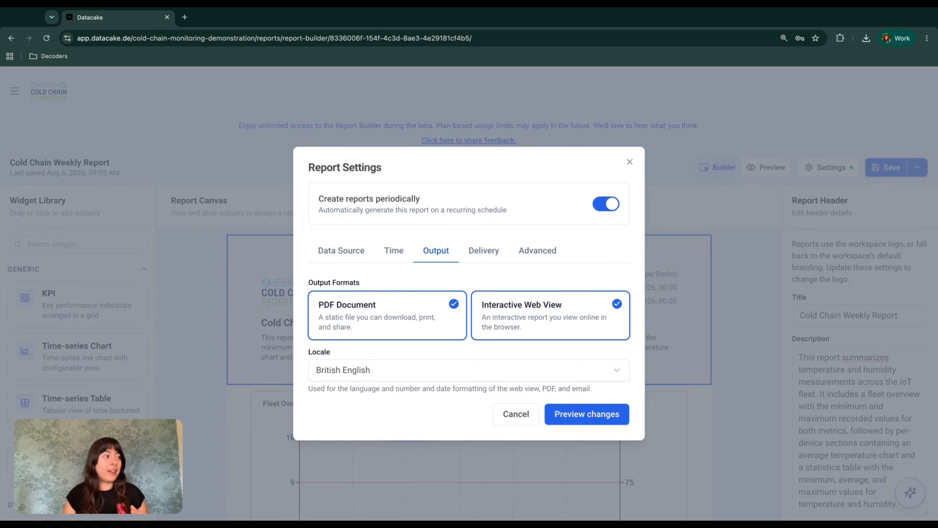
# Step: Make the report PDF-only with Mexican Spanish locale and bring up its Delivery settings
pyautogui.click(534, 332)
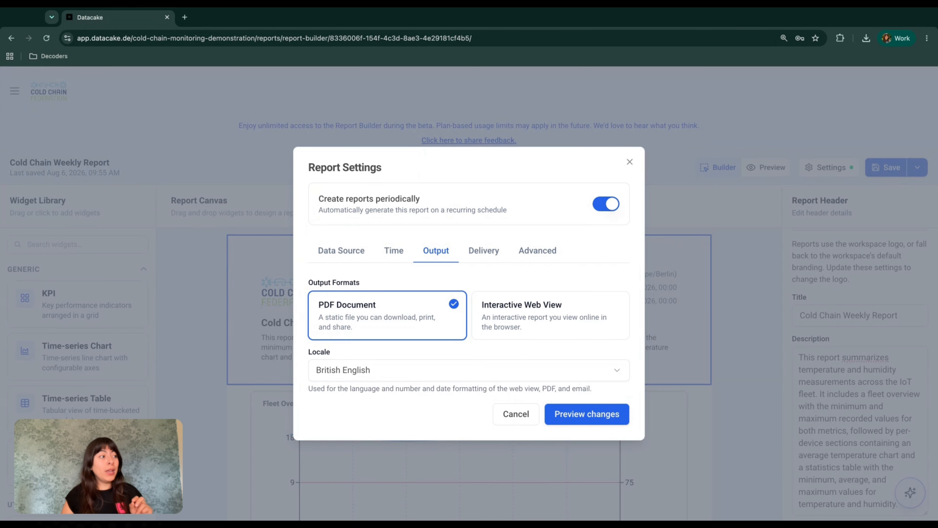
pyautogui.click(420, 370)
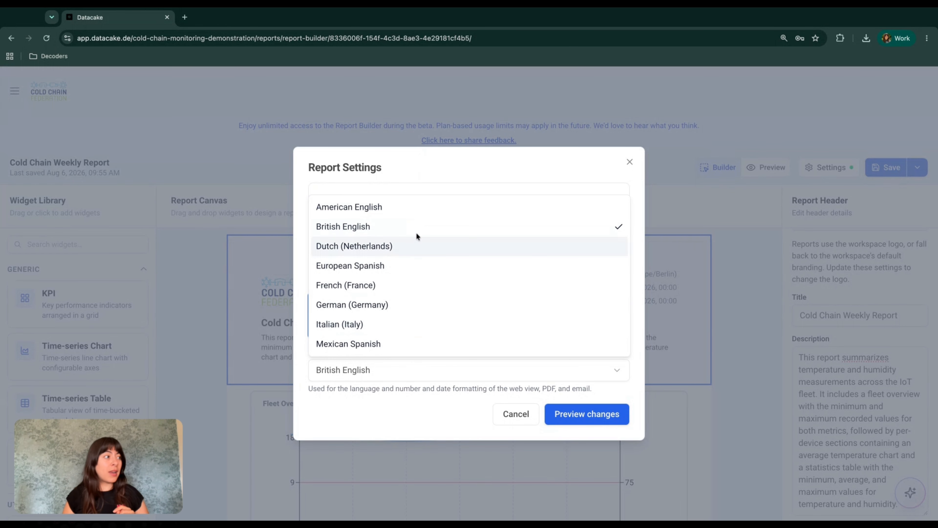
pyautogui.click(415, 403)
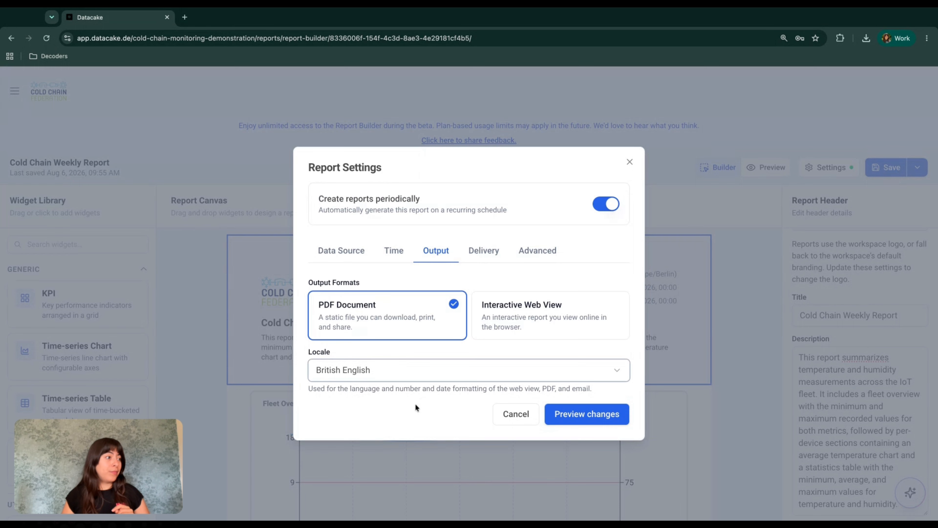
pyautogui.click(409, 375)
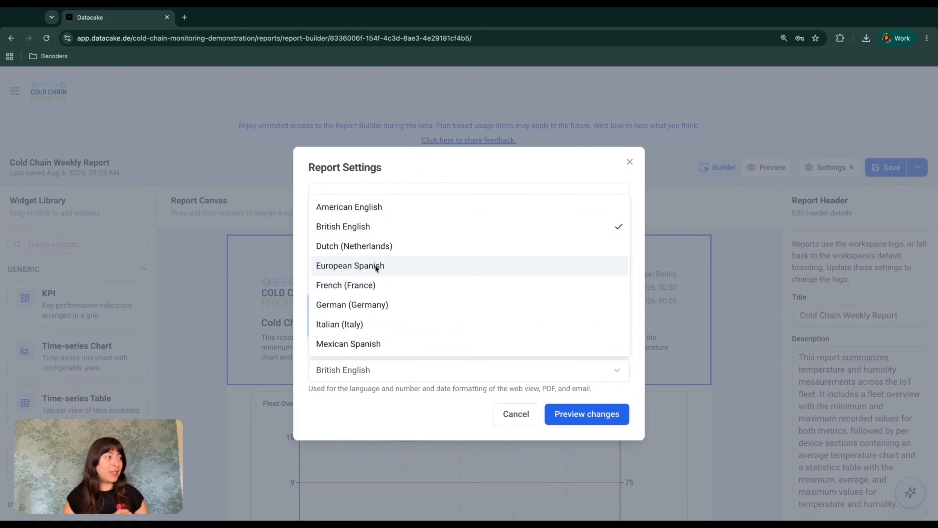
pyautogui.click(353, 344)
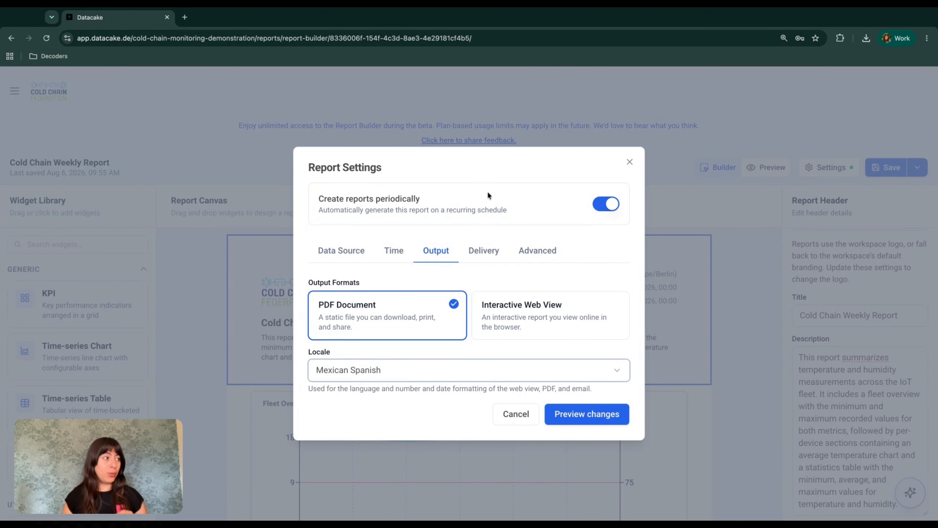
pyautogui.click(474, 259)
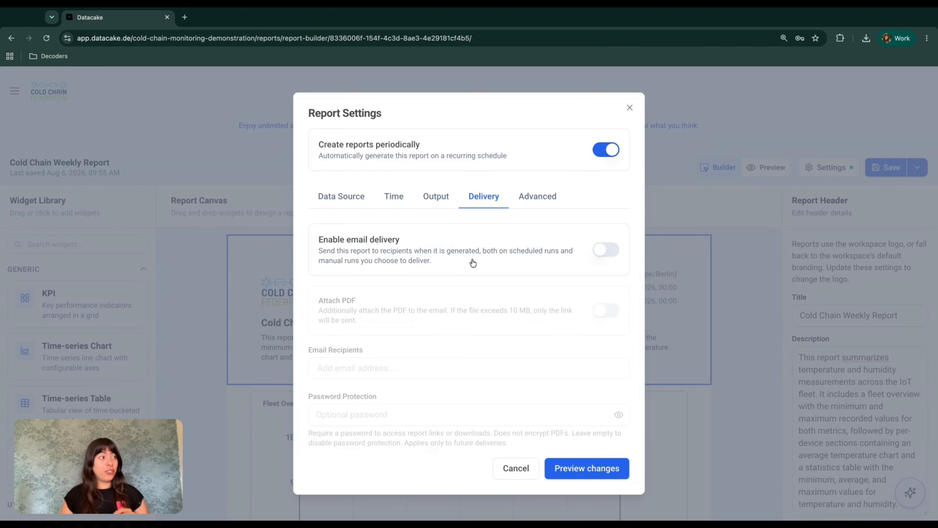
# Step: Switch on email delivery with the PDF attached and add one colleague's address as recipient
pyautogui.click(606, 253)
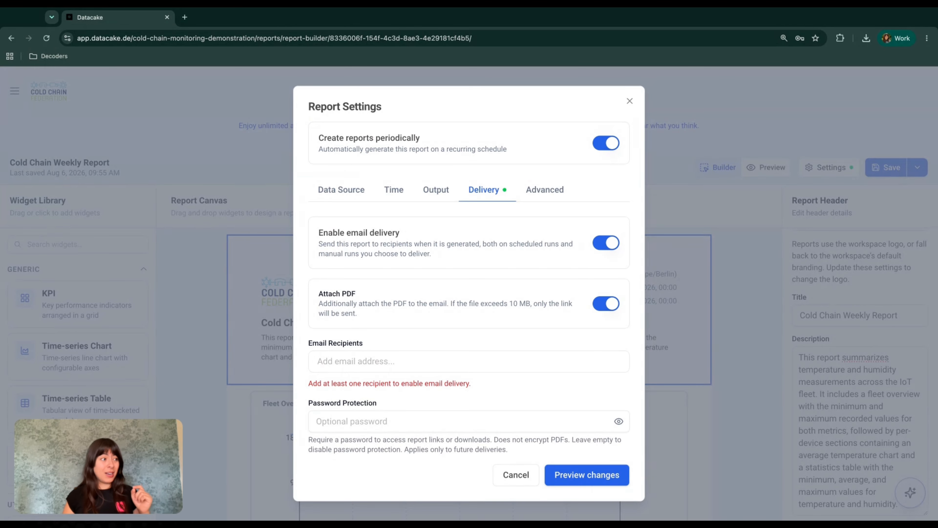
pyautogui.click(398, 364)
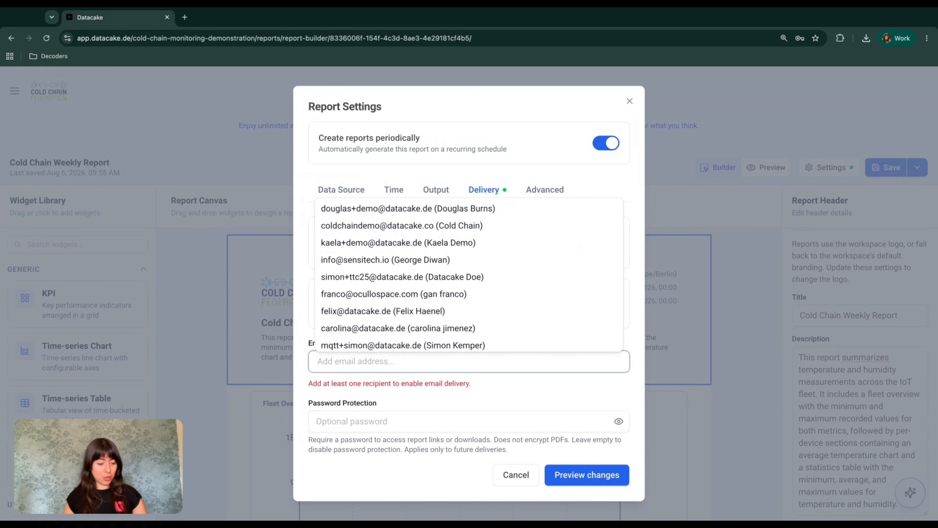
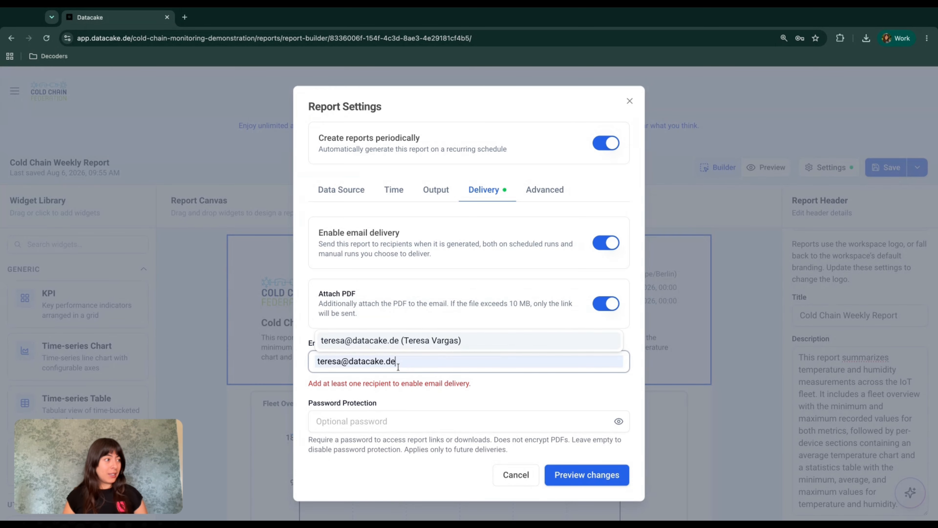
pyautogui.click(404, 338)
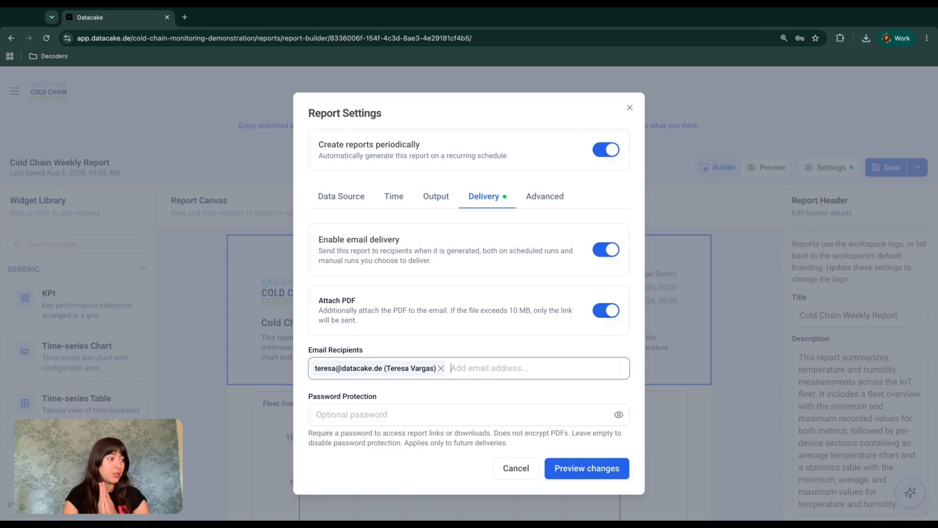
# Step: In Advanced settings, set gaps to Leave Empty, 48-hour look-around, Monday week start, A4 portrait
pyautogui.click(550, 196)
pyautogui.moveTo(375, 232)
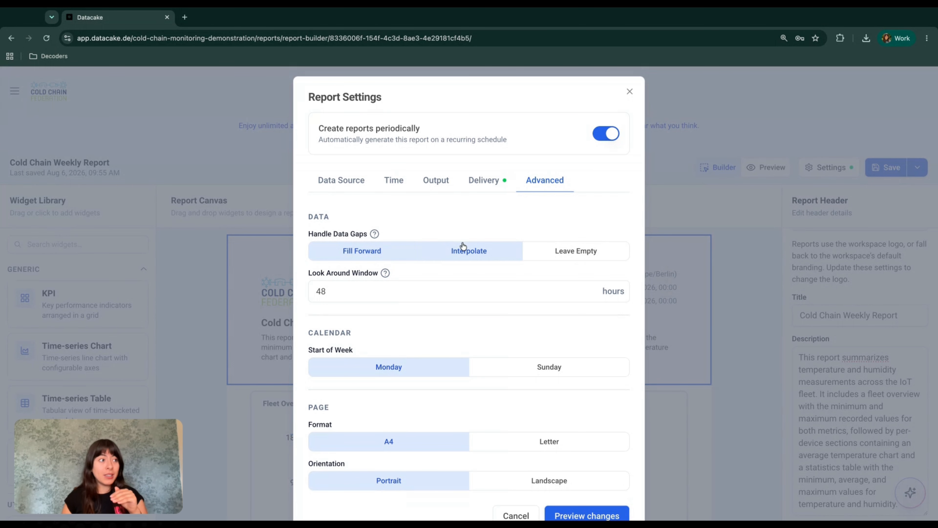
pyautogui.click(537, 254)
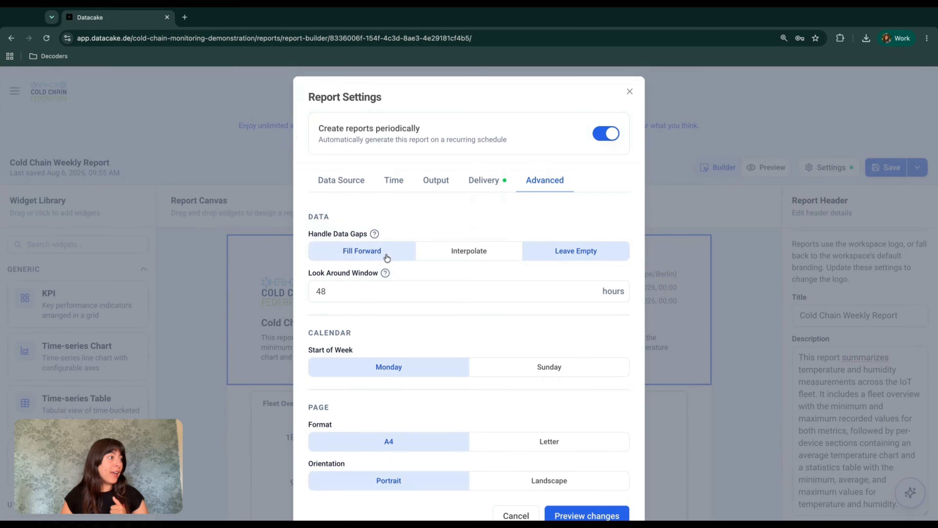
pyautogui.moveTo(385, 273)
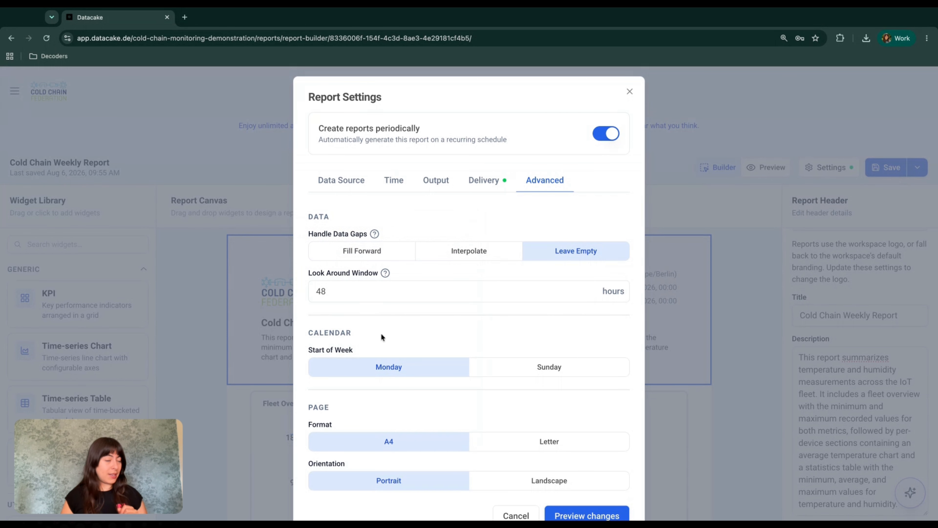
pyautogui.scroll(-1, 381, 333)
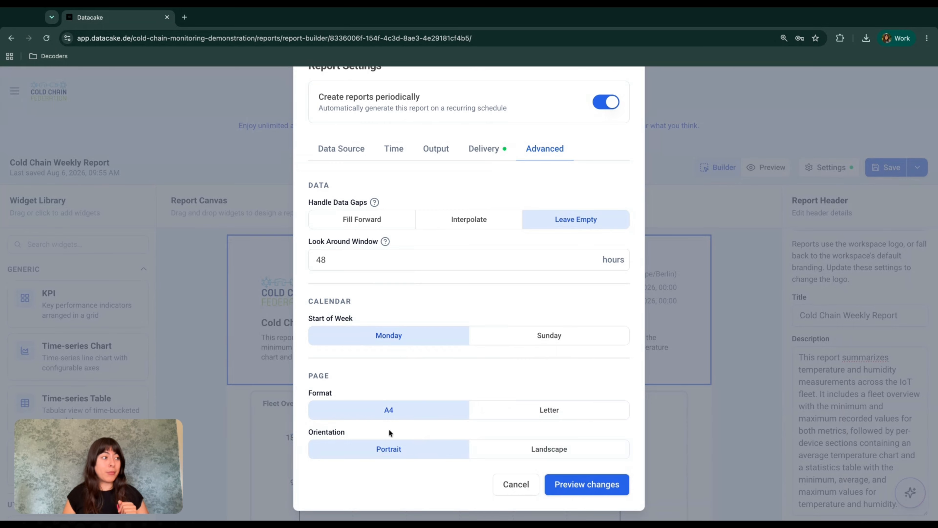
# Step: Apply the edited settings to the preview and save the Cold Chain Weekly Report
pyautogui.click(568, 488)
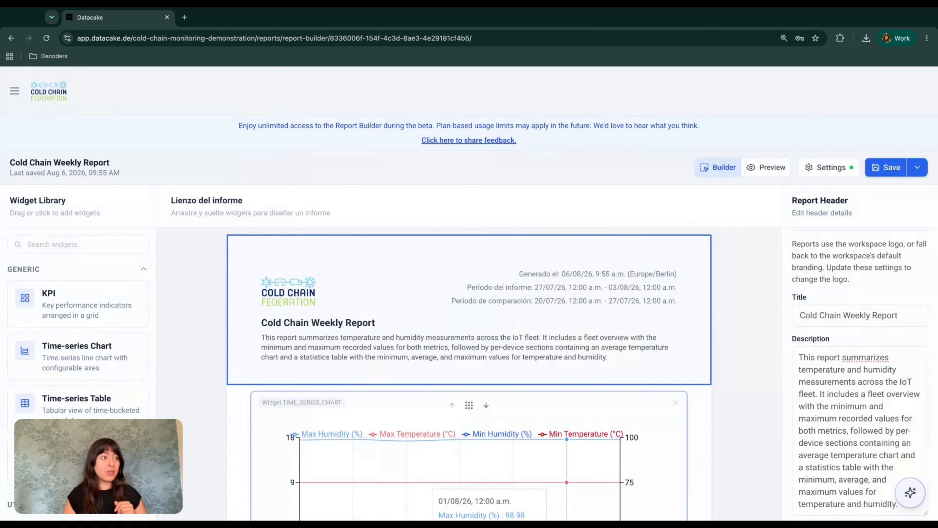
pyautogui.click(823, 174)
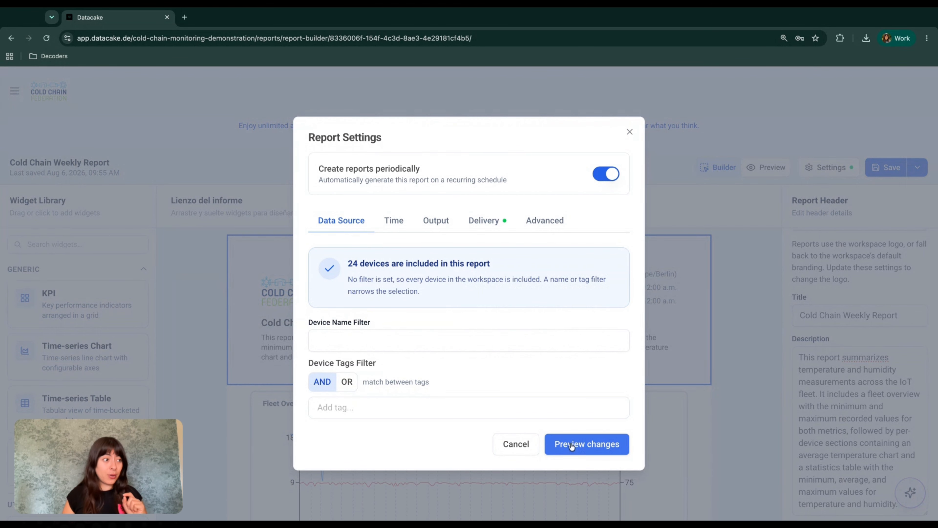
pyautogui.click(587, 450)
pyautogui.scroll(-1, 687, 392)
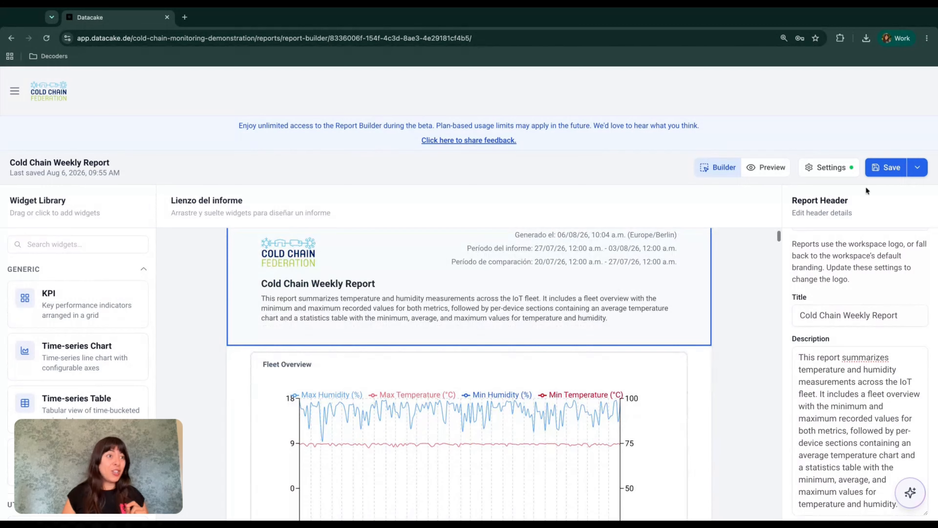
pyautogui.click(882, 175)
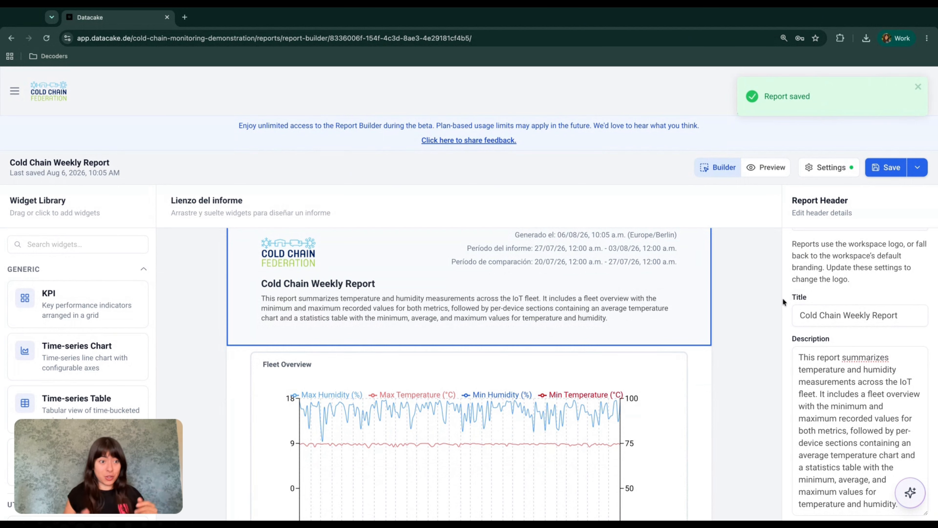
pyautogui.scroll(-3, 547, 383)
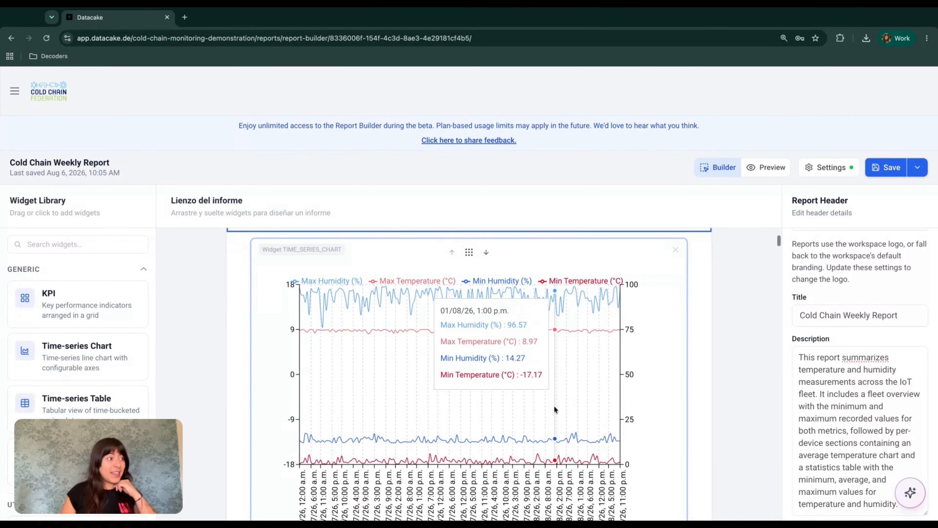
# Step: Open the Fleet Overview chart's settings, keep its title, and view Series 1's type options
pyautogui.click(276, 315)
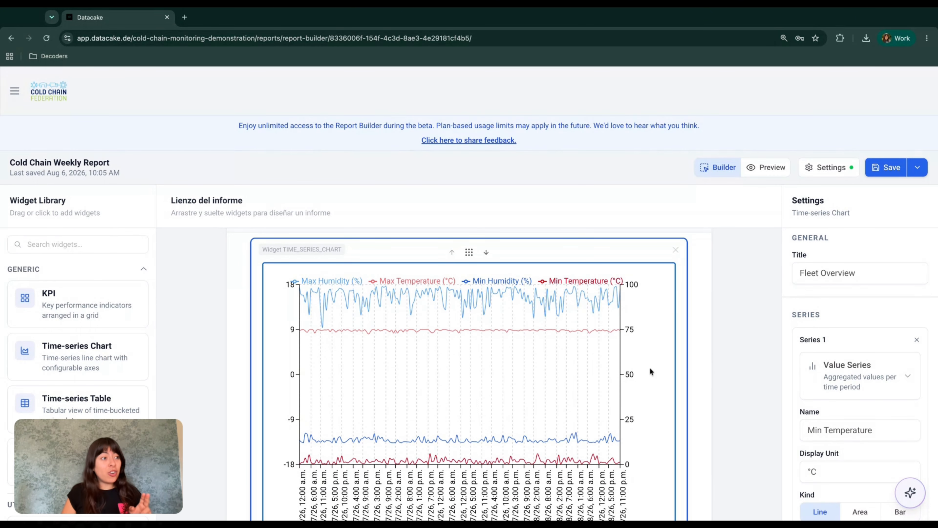
pyautogui.scroll(-3, 731, 353)
pyautogui.scroll(3, 732, 356)
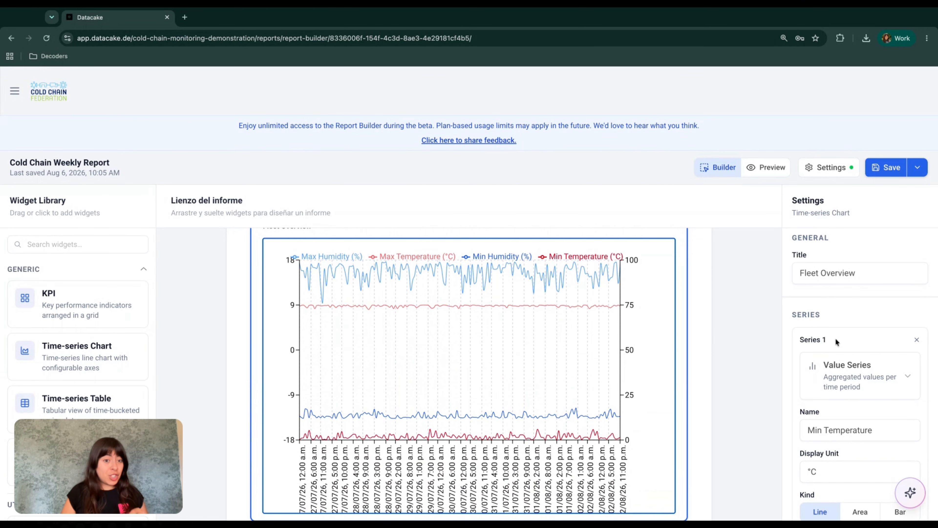
pyautogui.scroll(-1, 861, 370)
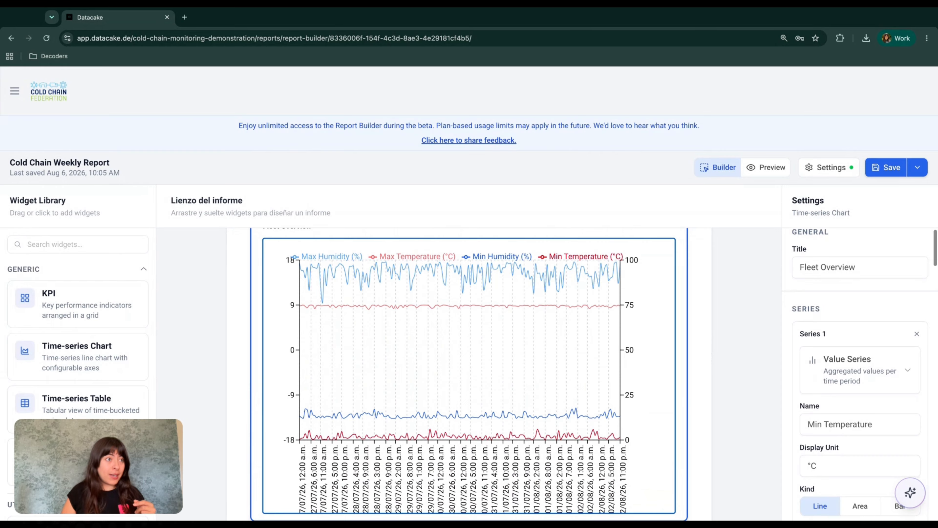
pyautogui.click(831, 262)
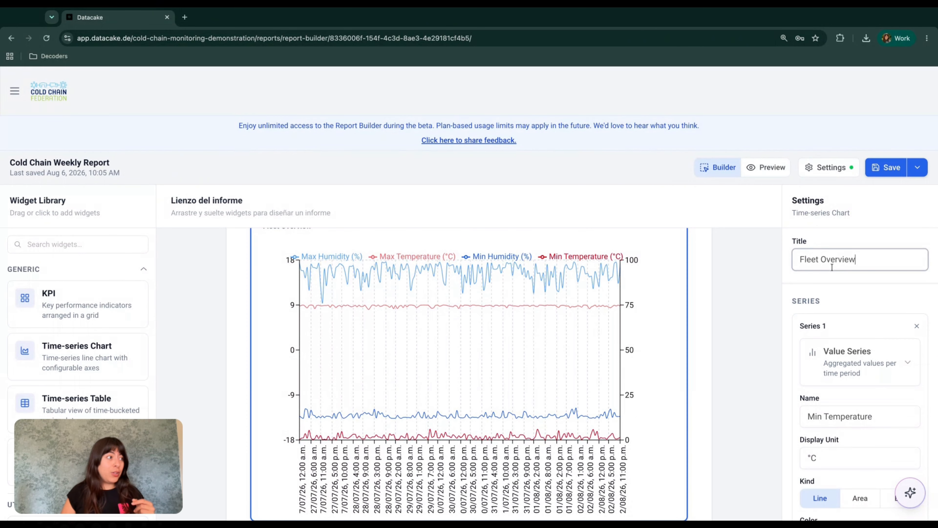
pyautogui.scroll(1, 545, 287)
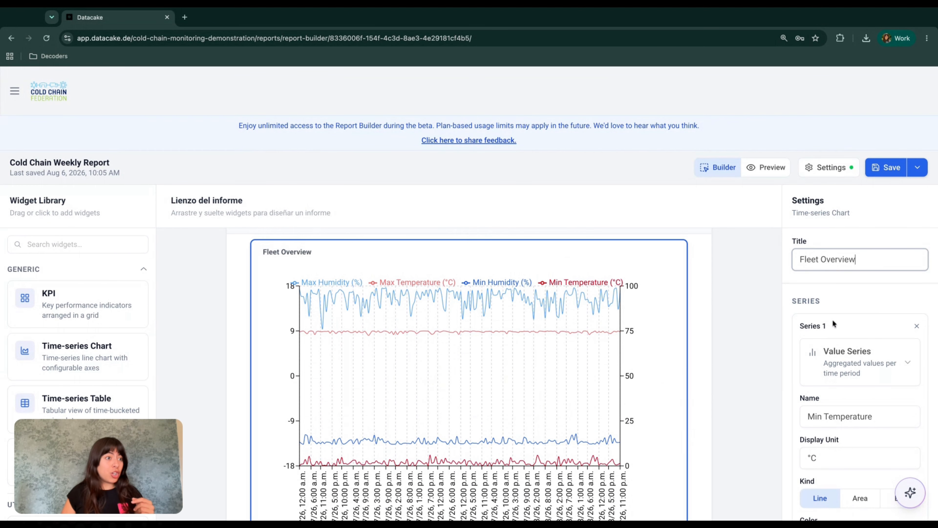
pyautogui.click(559, 274)
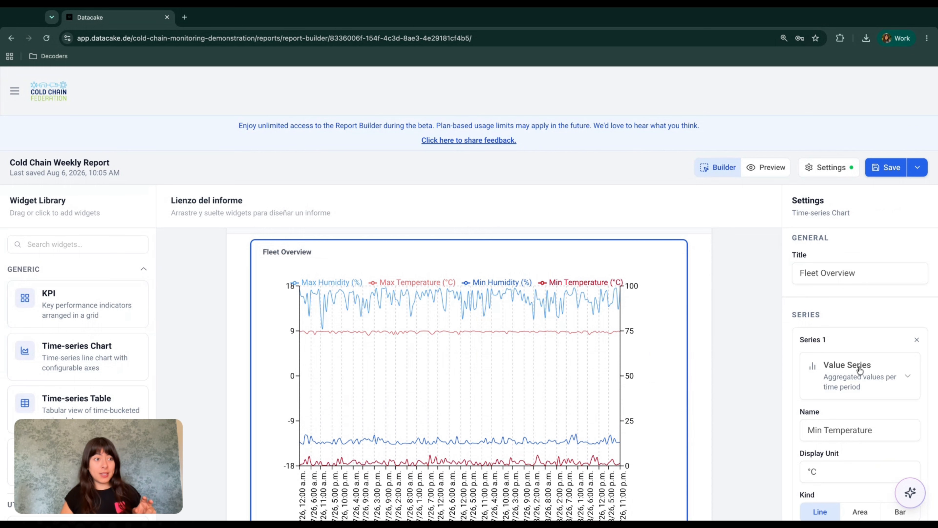
pyautogui.scroll(-2, 859, 369)
pyautogui.scroll(-1, 860, 371)
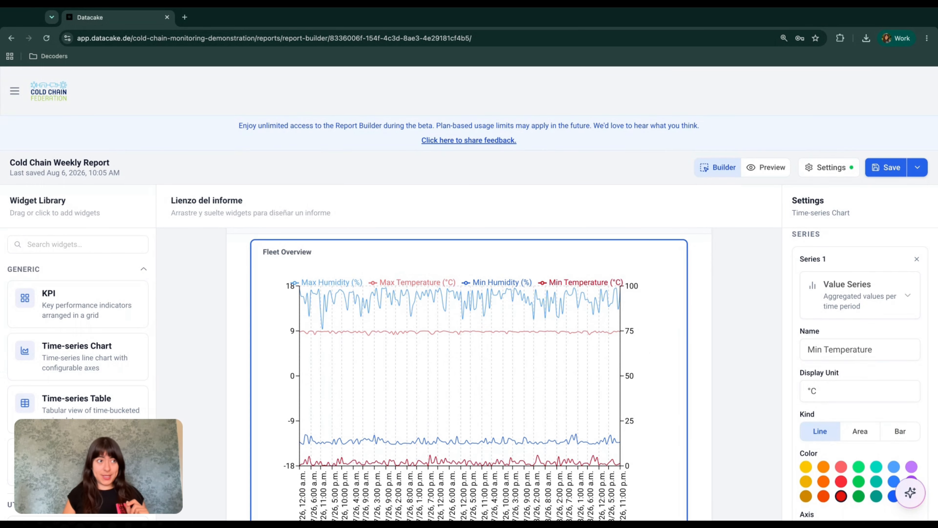
pyautogui.click(870, 309)
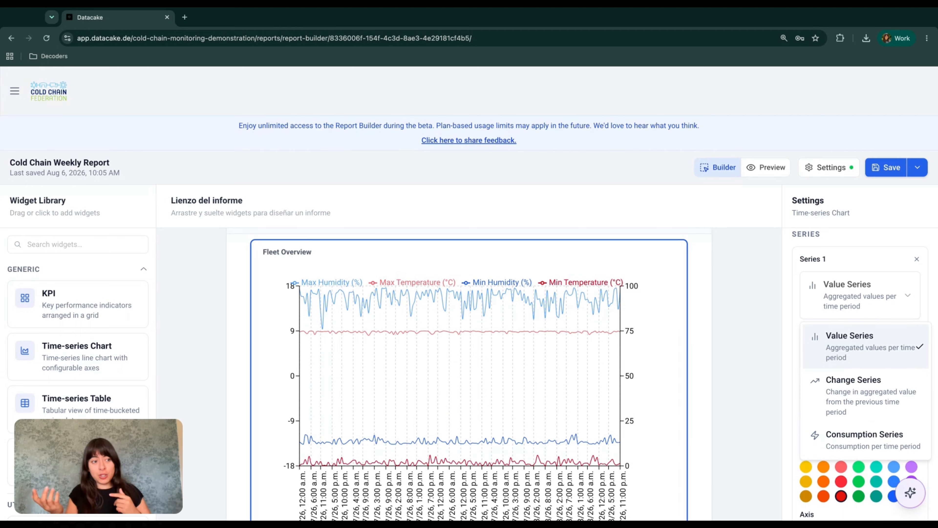
pyautogui.click(906, 254)
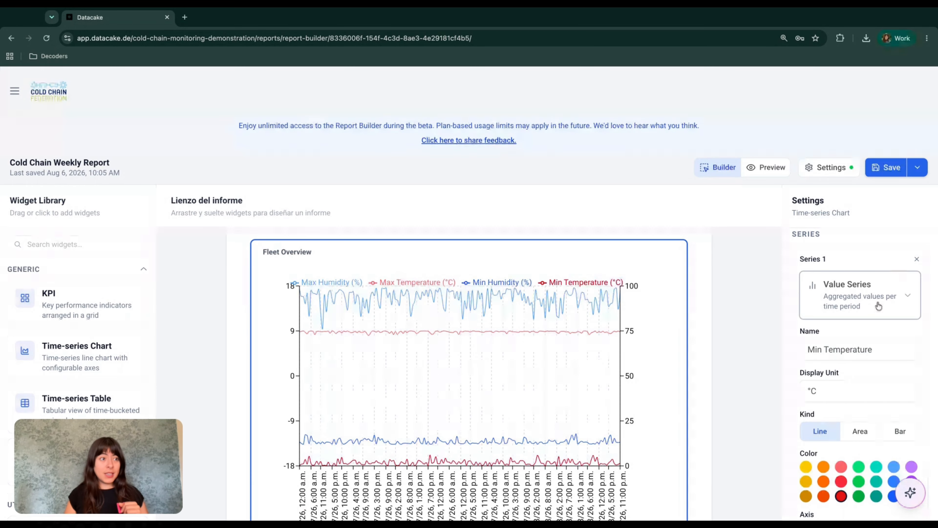
pyautogui.scroll(-2, 846, 369)
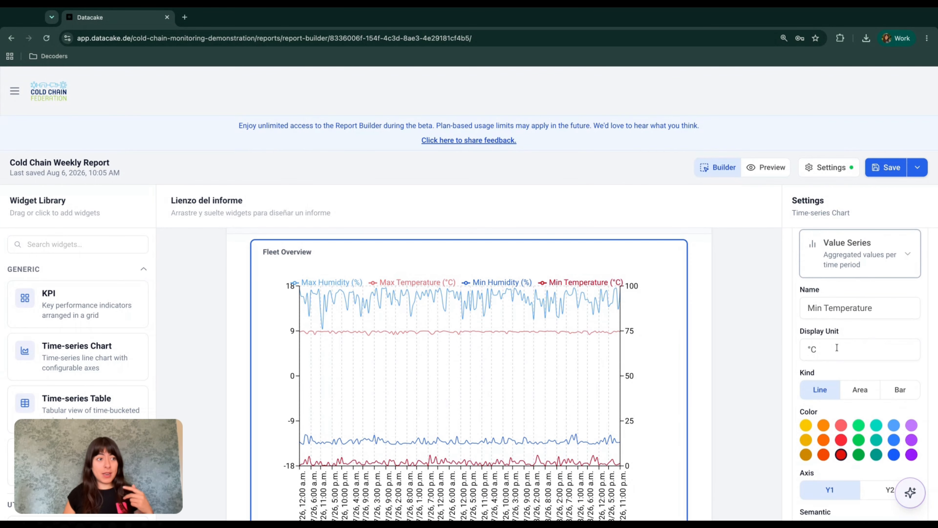
pyautogui.scroll(-3, 846, 347)
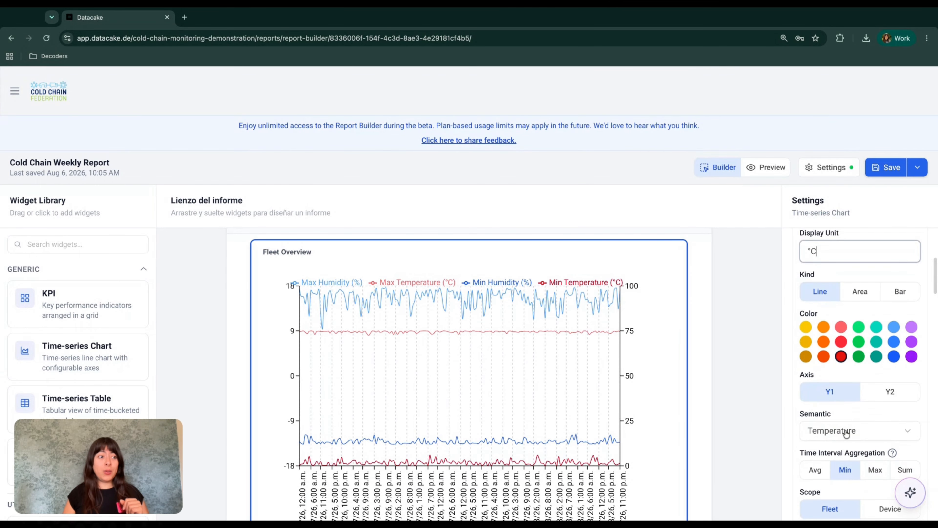
pyautogui.scroll(-2, 846, 431)
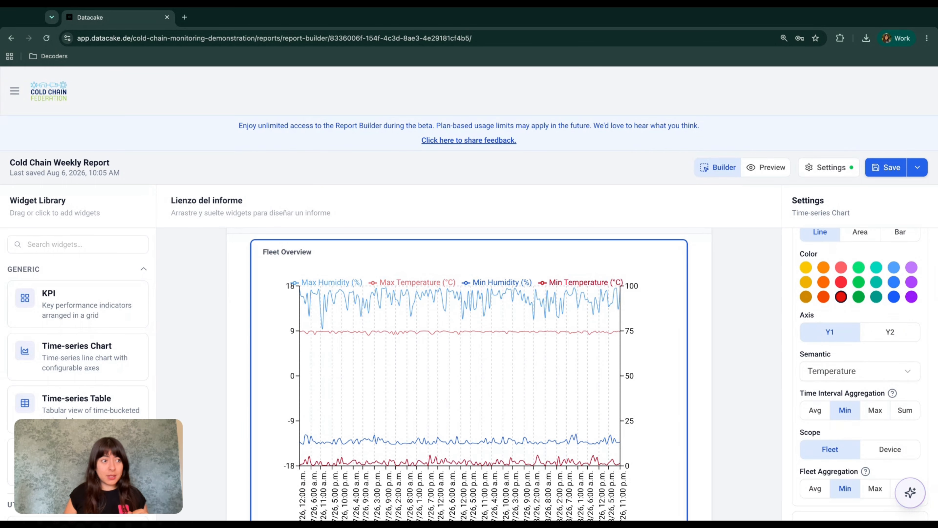
pyautogui.scroll(-1, 833, 334)
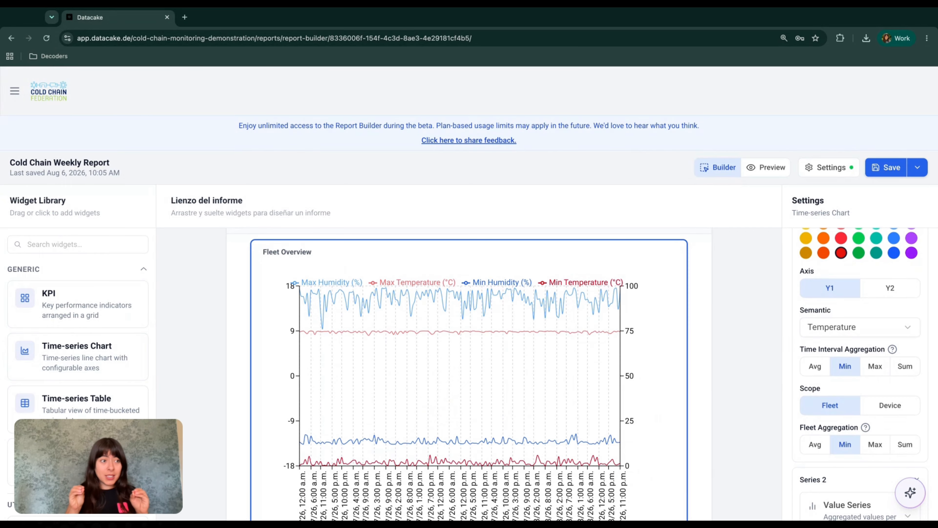
pyautogui.moveTo(893, 350)
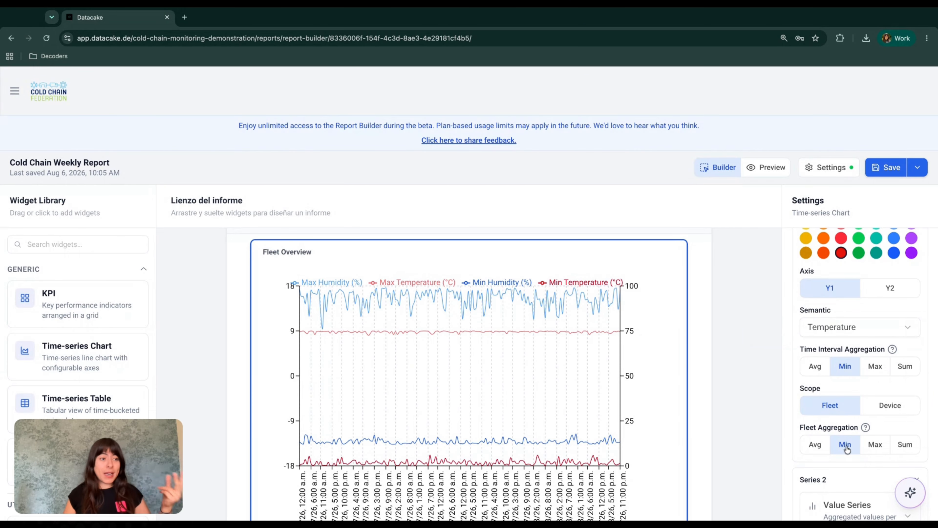
pyautogui.moveTo(862, 430)
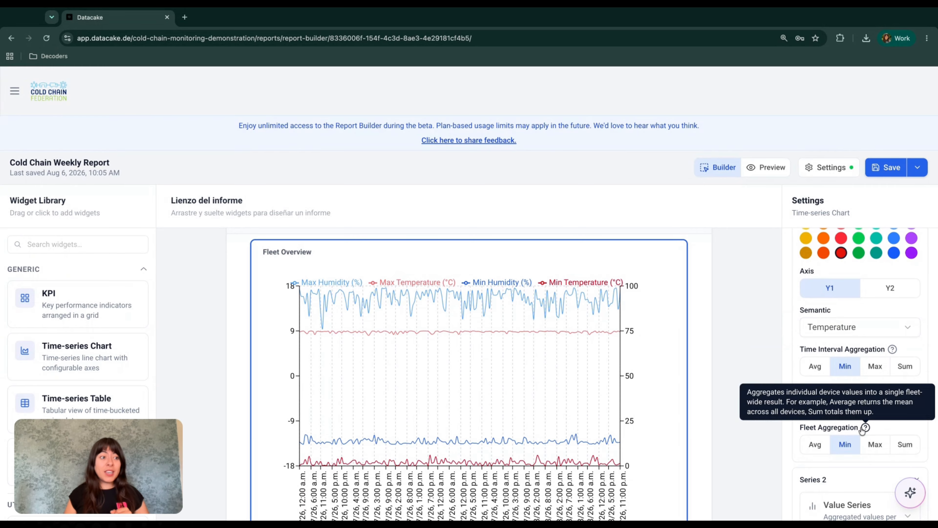
pyautogui.scroll(-3, 866, 326)
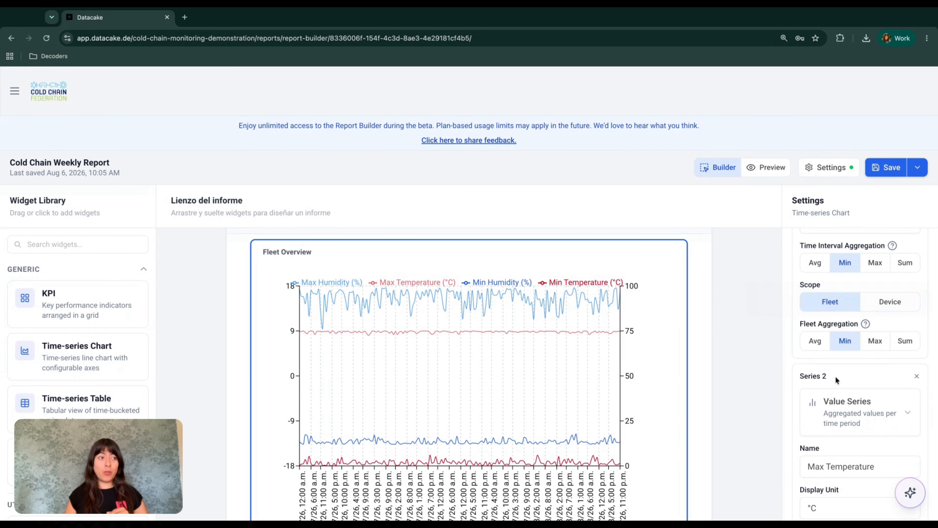
pyautogui.scroll(-1, 842, 374)
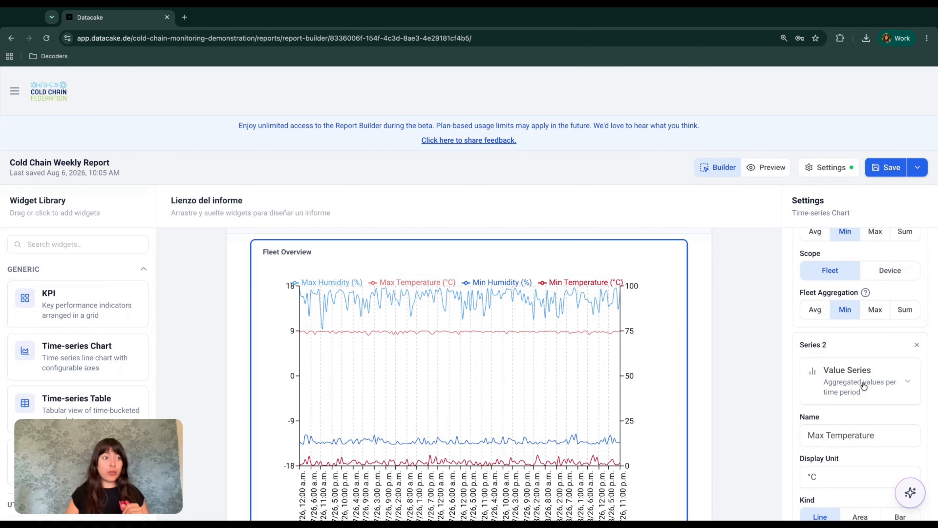
pyautogui.scroll(-15, 805, 383)
pyautogui.scroll(-8, 864, 385)
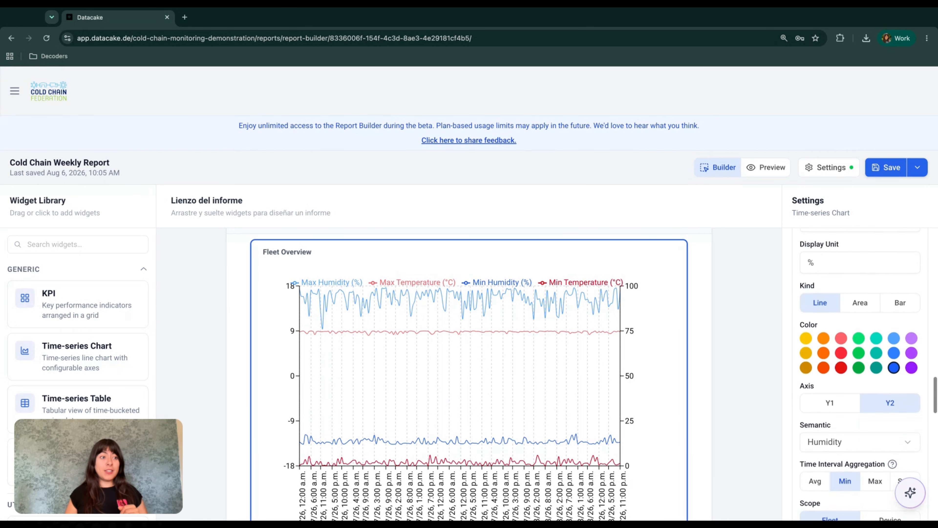
pyautogui.scroll(-5, 864, 386)
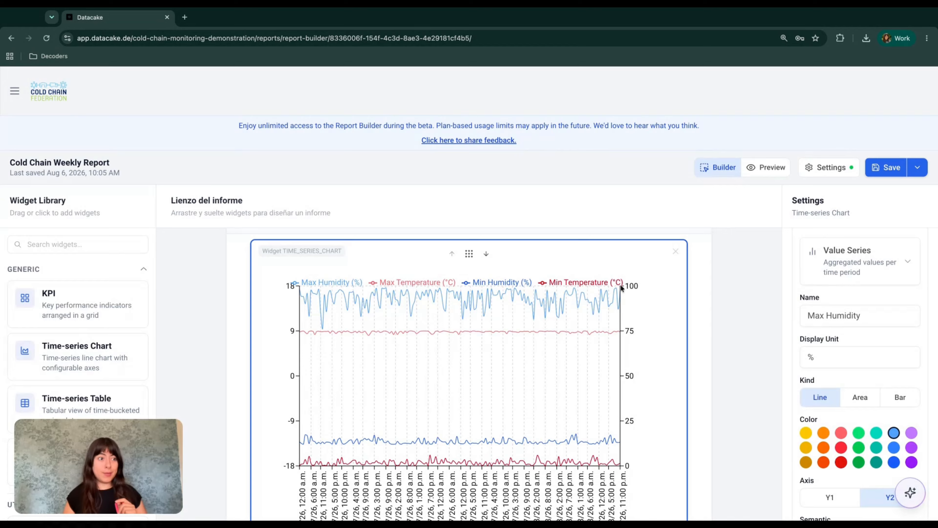
pyautogui.scroll(-4, 881, 421)
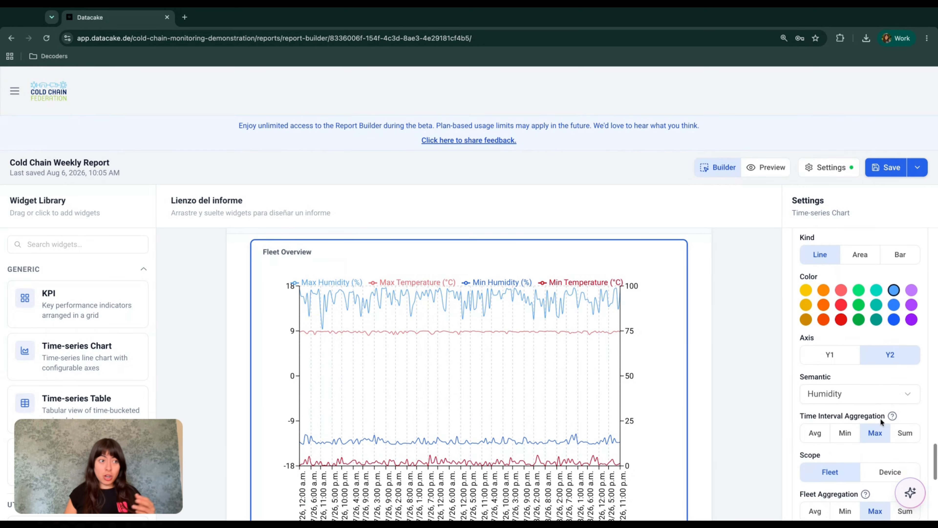
pyautogui.scroll(-6, 882, 420)
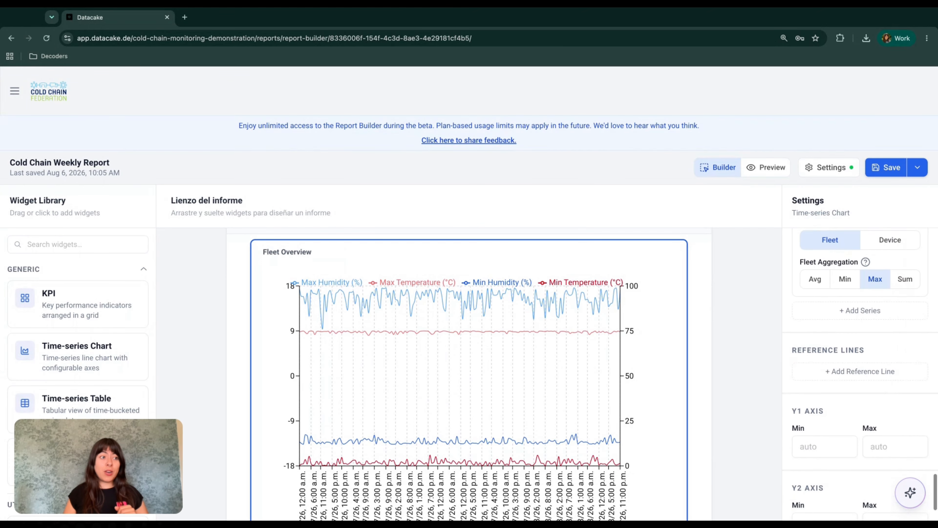
pyautogui.scroll(-2, 872, 373)
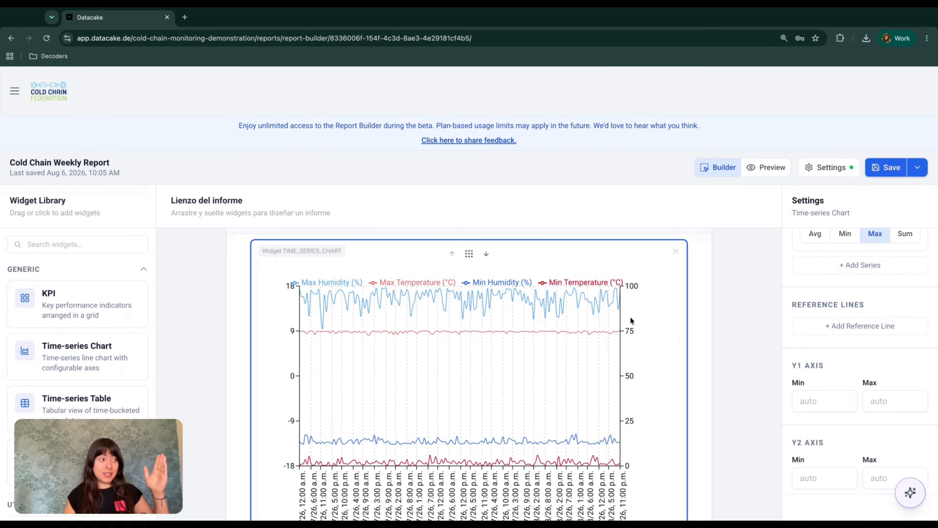
pyautogui.scroll(-1, 834, 447)
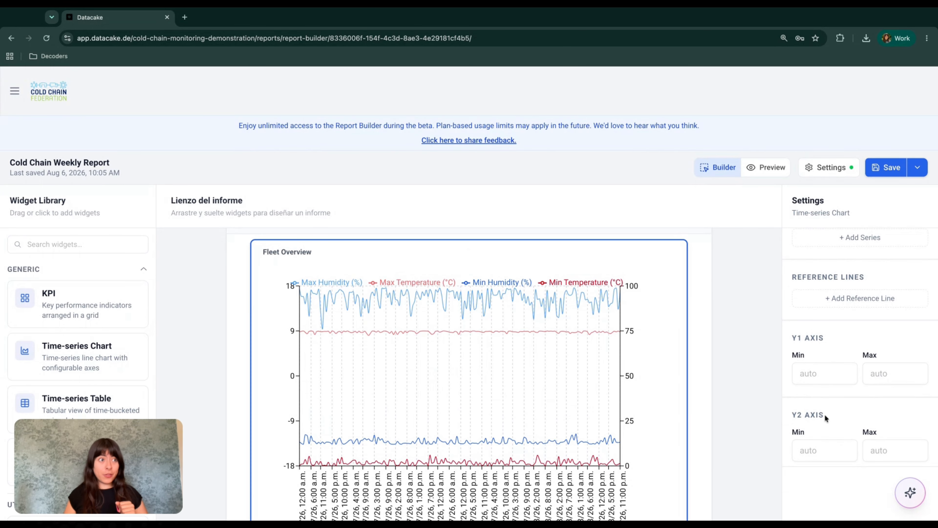
# Step: Check the page break, then select the Device Loop to show its Temperature History settings
pyautogui.moveTo(487, 394)
pyautogui.scroll(-2, 487, 395)
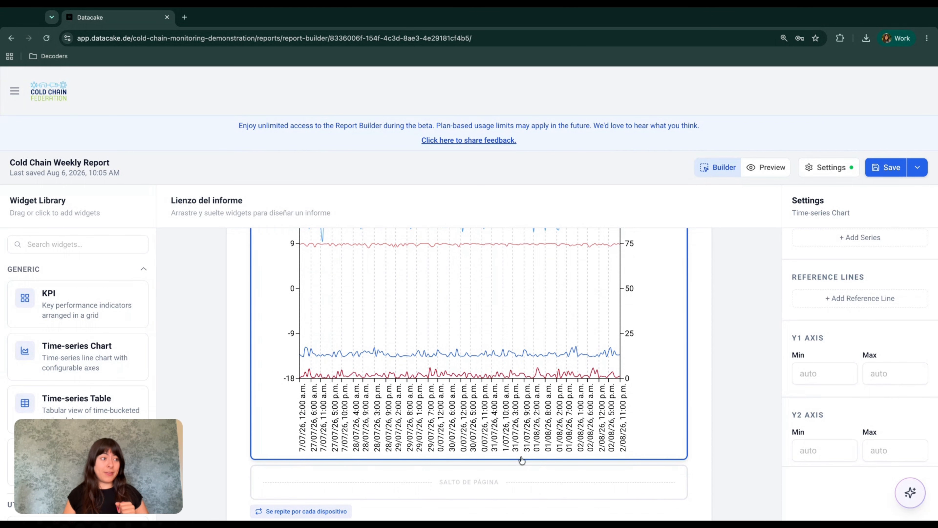
pyautogui.scroll(-1, 521, 460)
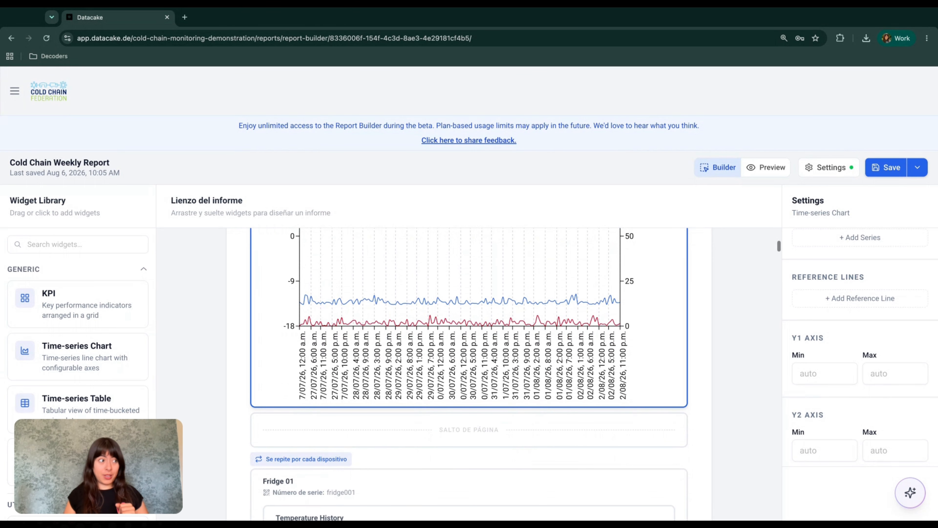
pyautogui.scroll(-3, 582, 359)
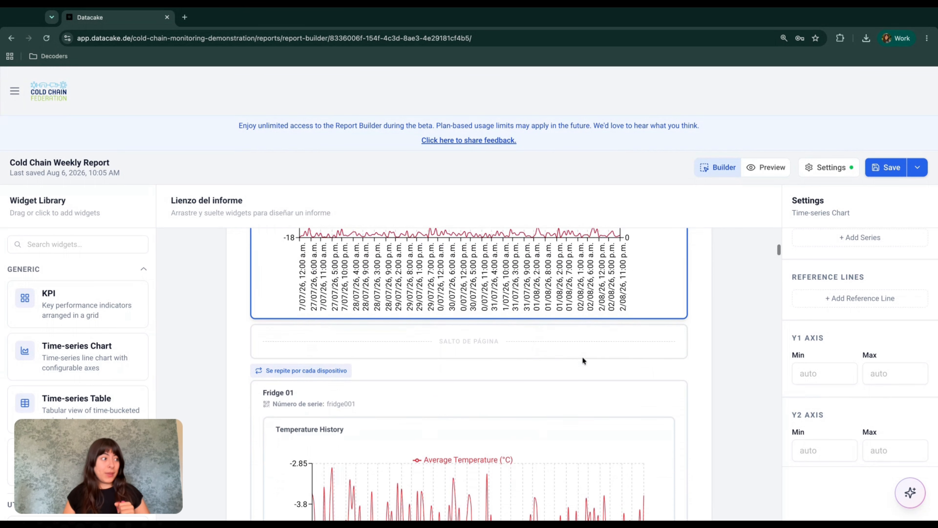
pyautogui.click(504, 308)
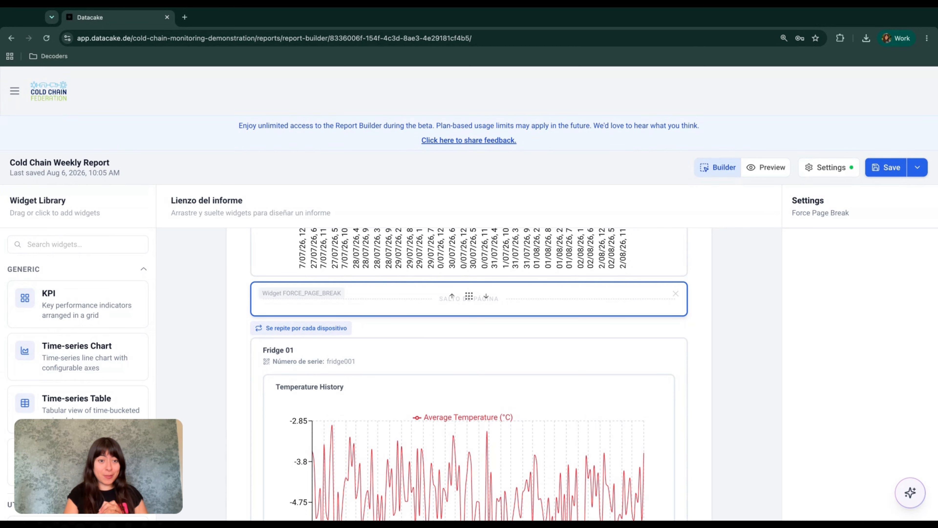
pyautogui.scroll(-3, 469, 370)
pyautogui.click(502, 253)
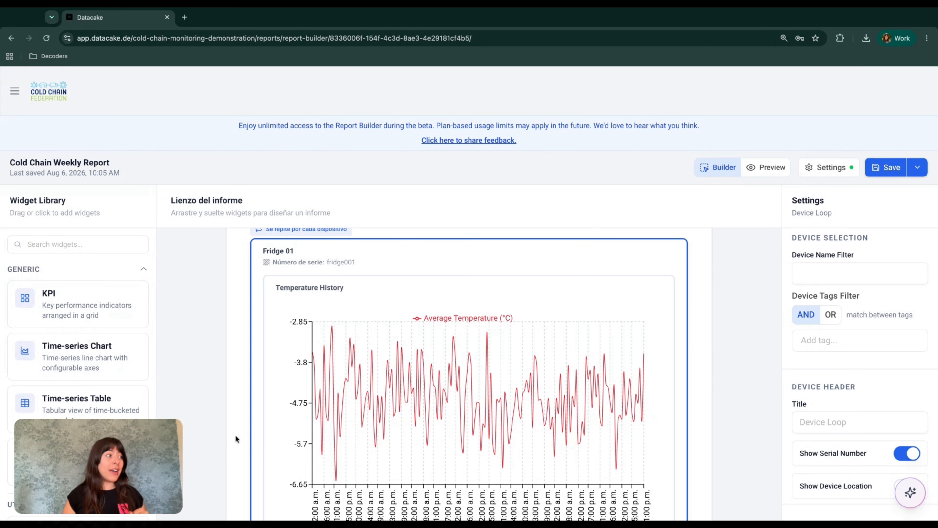
pyautogui.scroll(-3, 77, 359)
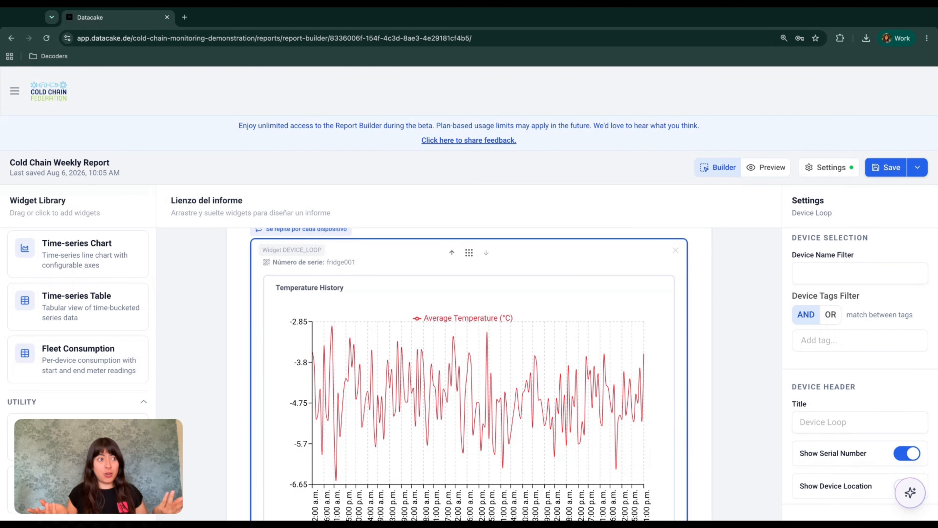
# Step: Inspect the Temperature History chart's settings in the device loop
pyautogui.click(639, 295)
pyautogui.scroll(-1, 639, 295)
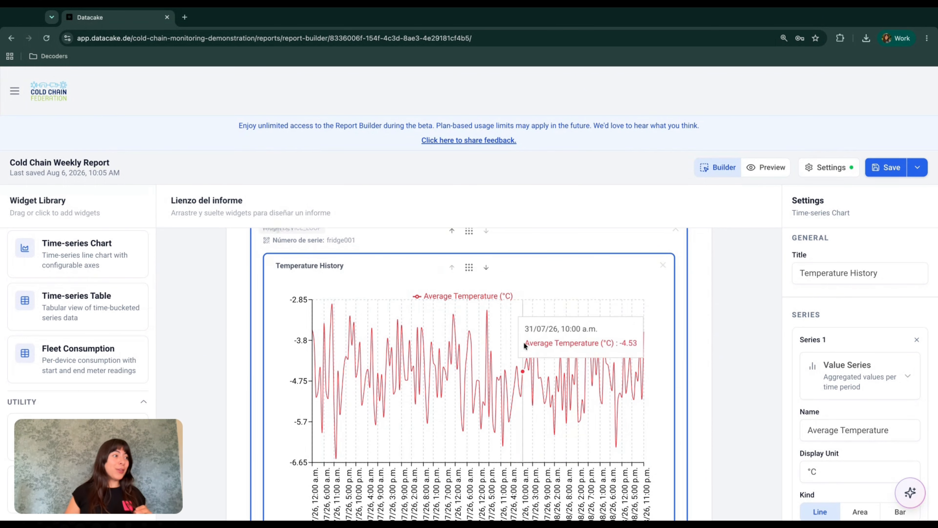
pyautogui.scroll(-1, 525, 344)
pyautogui.scroll(-5, 524, 345)
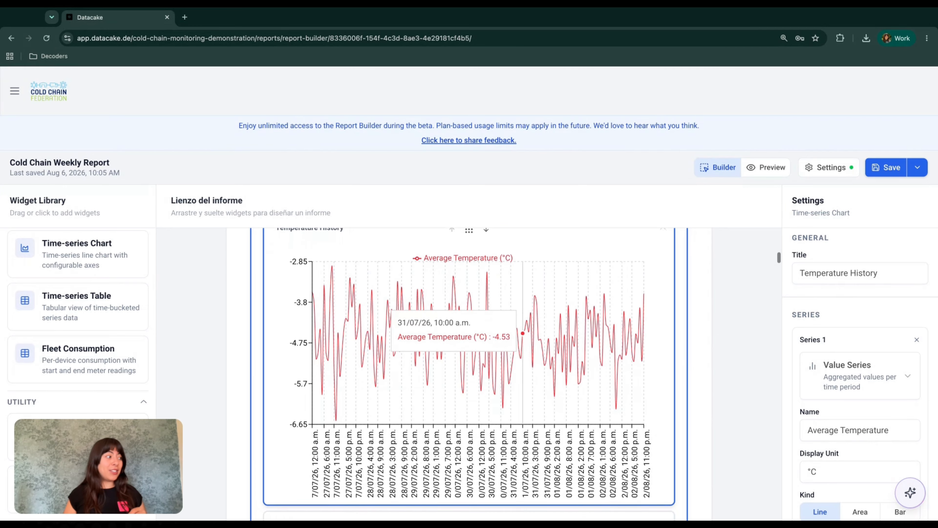
pyautogui.scroll(-10, 447, 355)
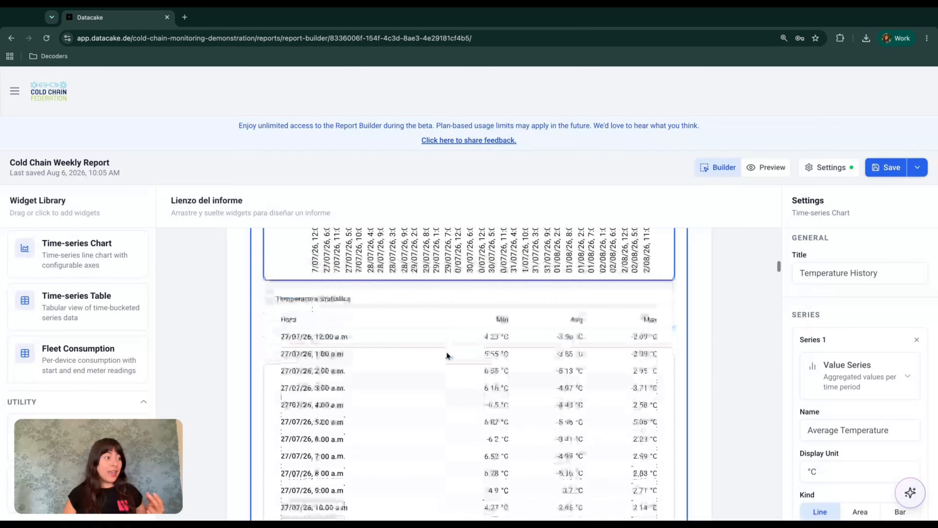
pyautogui.scroll(-3, 446, 351)
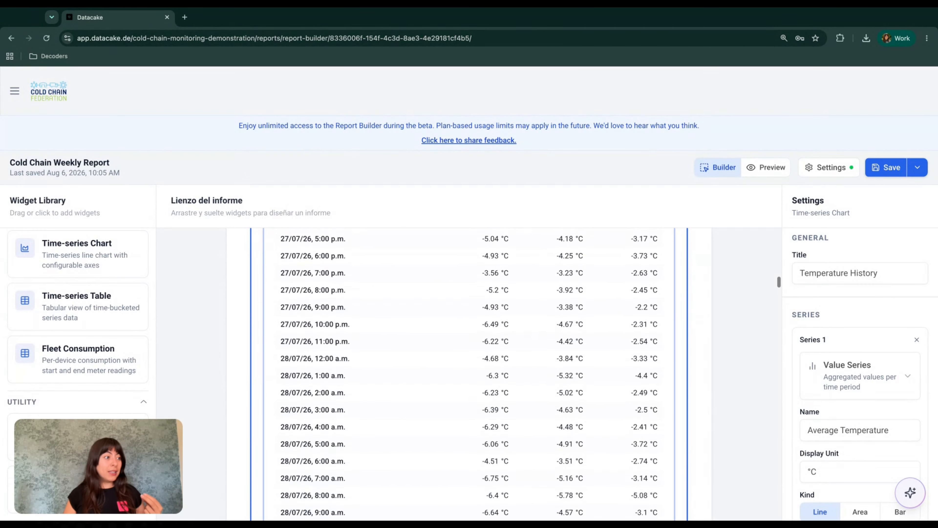
pyautogui.scroll(8, 461, 369)
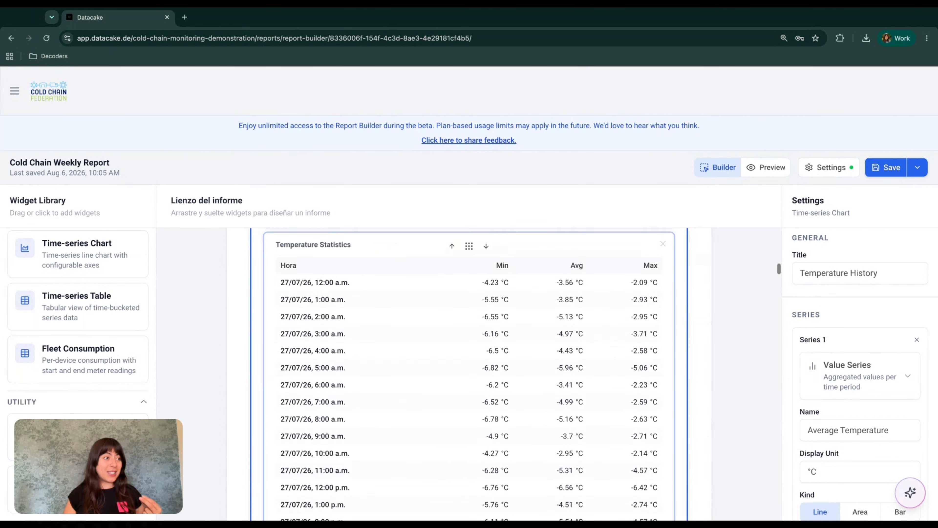
pyautogui.scroll(-4, 462, 370)
pyautogui.scroll(-20, 461, 370)
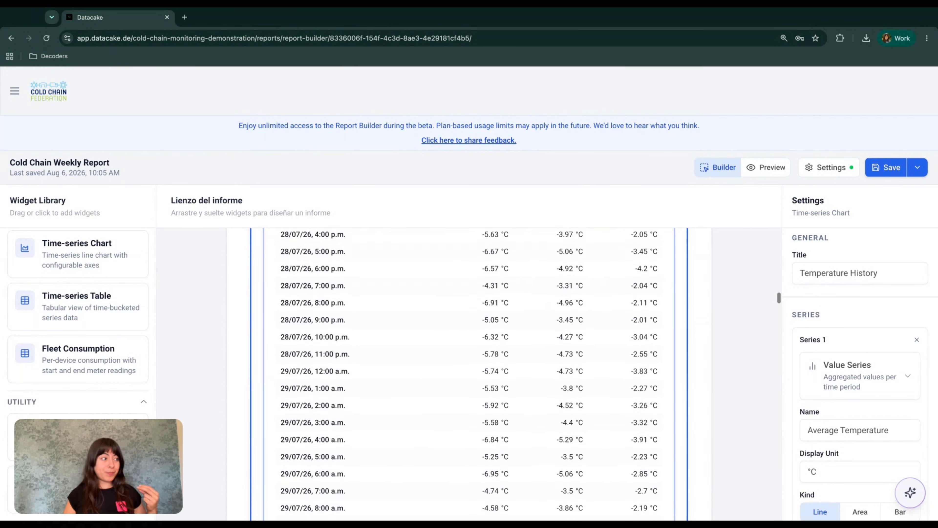
pyautogui.scroll(-20, 462, 369)
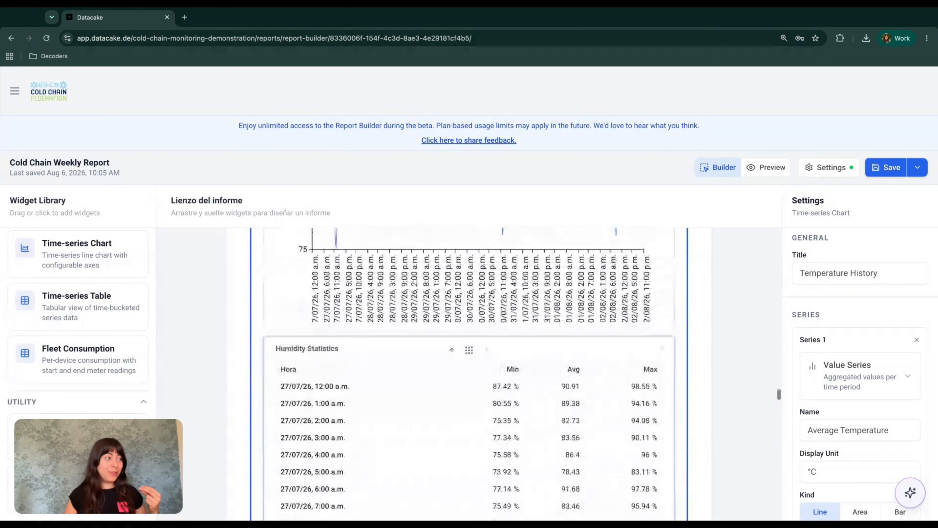
pyautogui.scroll(8, 462, 370)
pyautogui.scroll(8, 509, 338)
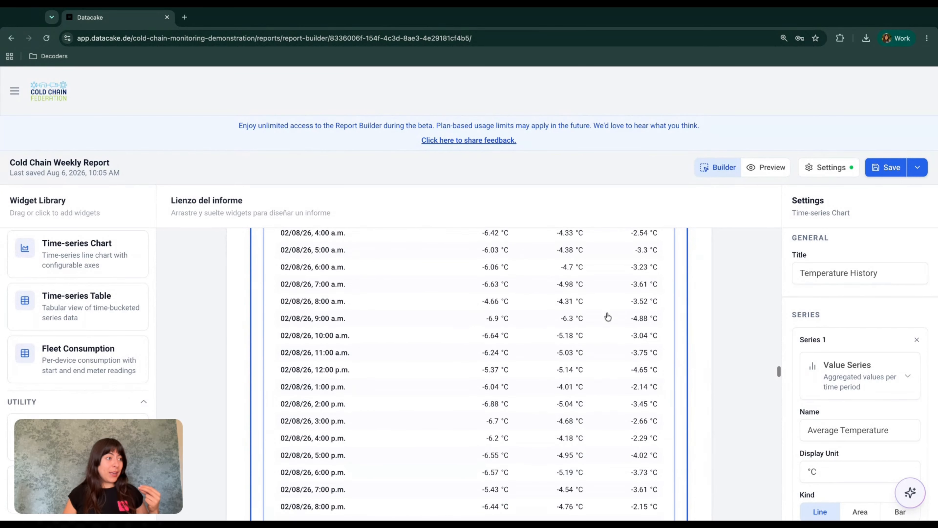
pyautogui.scroll(20, 508, 338)
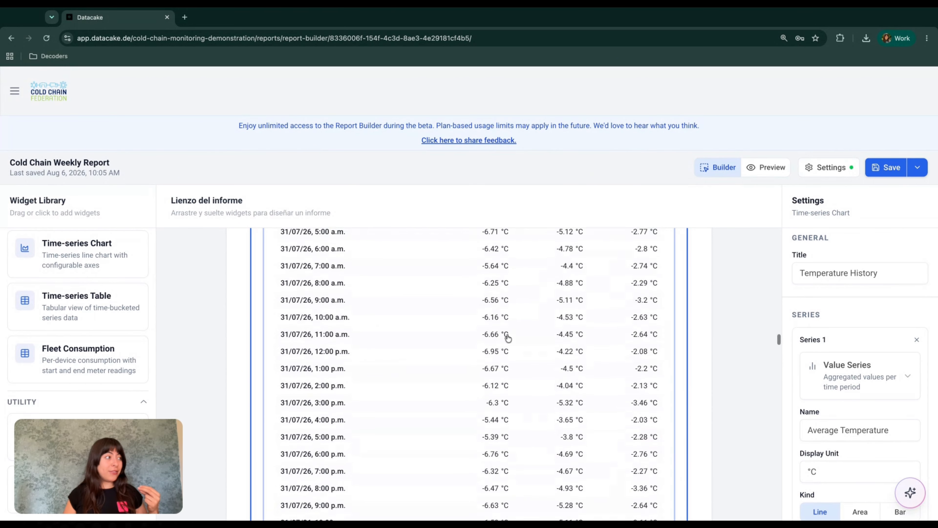
pyautogui.scroll(20, 469, 374)
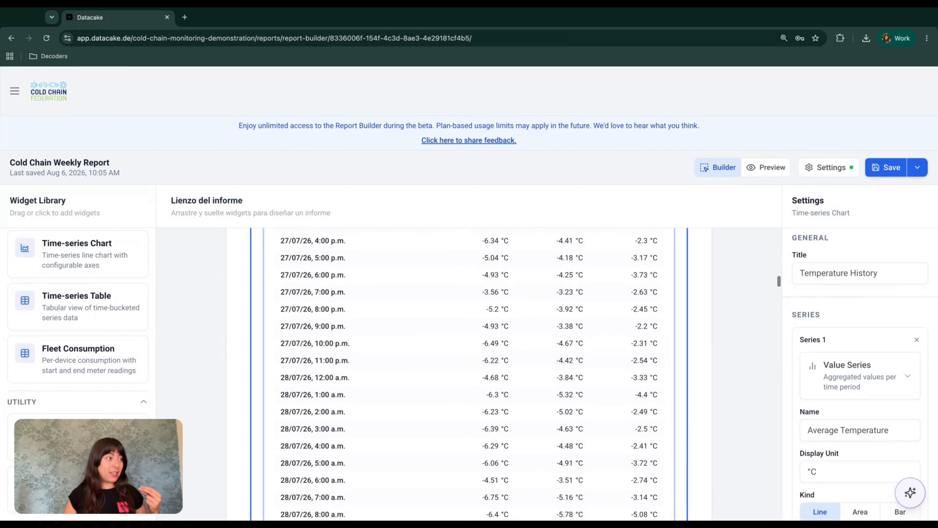
pyautogui.scroll(5, 387, 461)
pyautogui.scroll(-7, 388, 461)
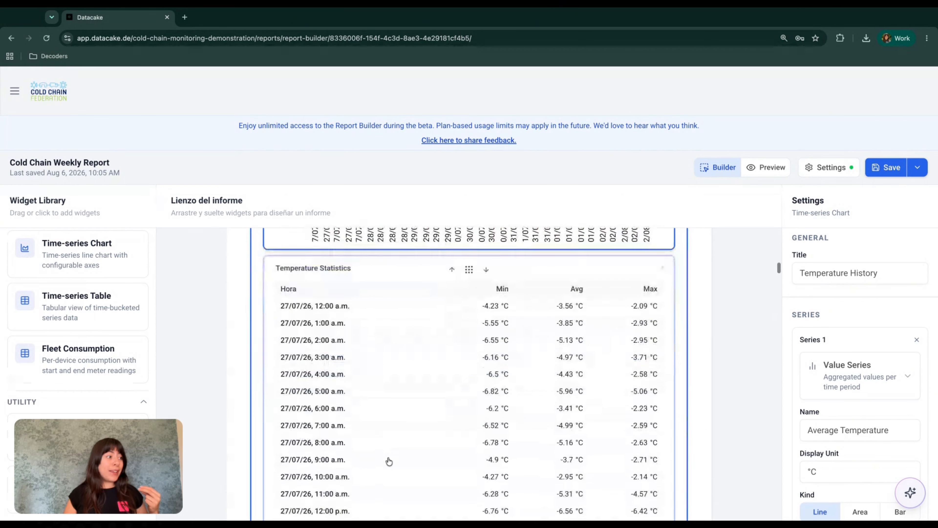
# Step: Inspect the Temperature Statistics table's settings
pyautogui.click(325, 309)
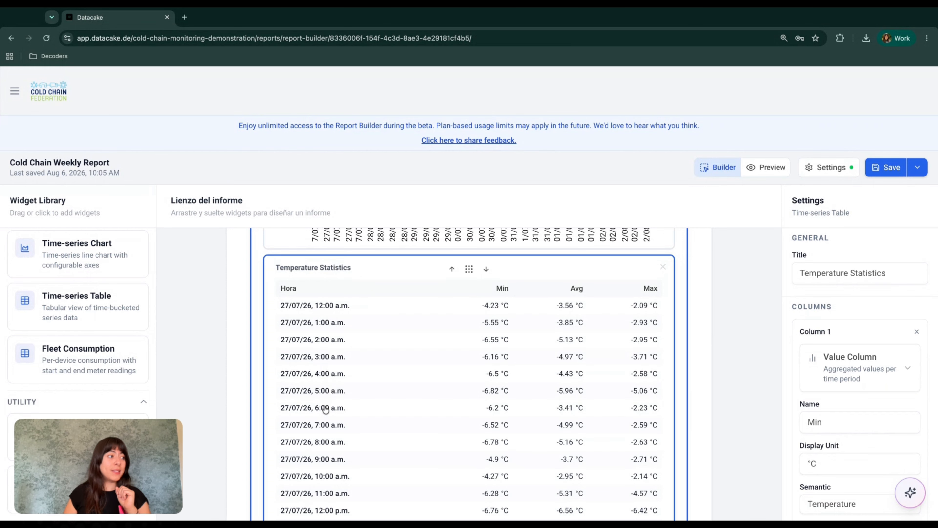
pyautogui.scroll(-1, 325, 407)
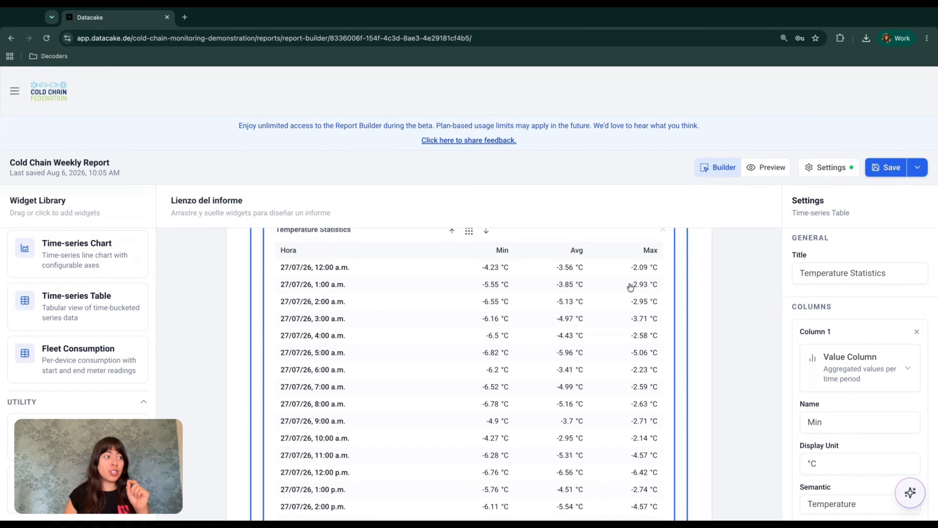
pyautogui.scroll(-20, 571, 414)
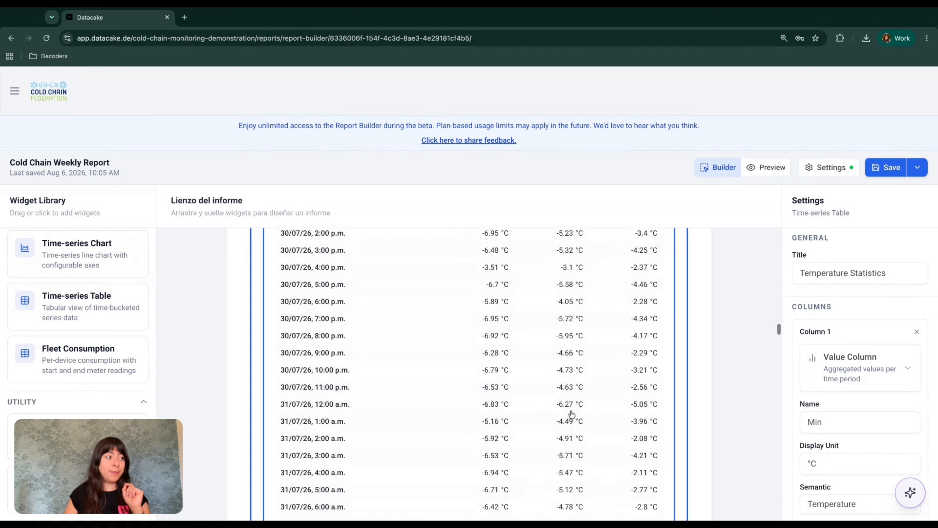
pyautogui.scroll(-9, 571, 414)
pyautogui.scroll(5, 571, 414)
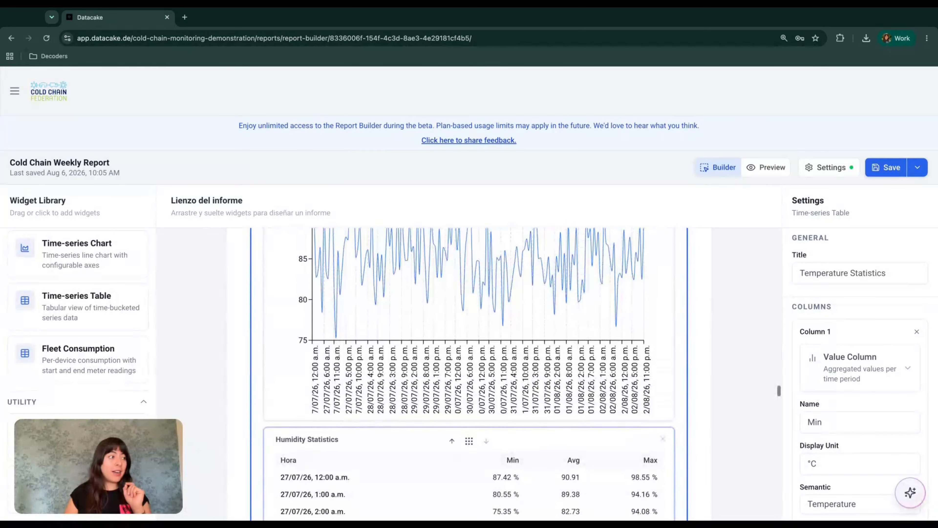
pyautogui.scroll(-8, 571, 414)
pyautogui.scroll(9, 523, 439)
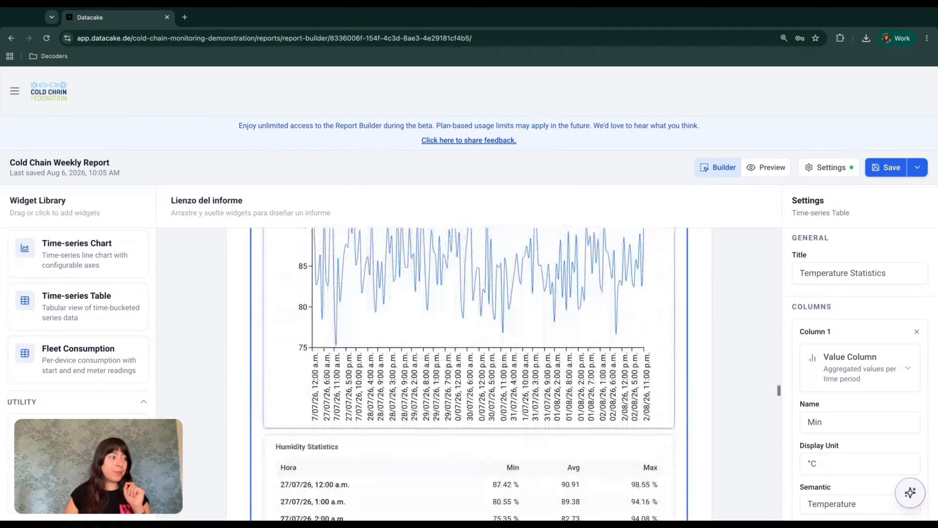
pyautogui.scroll(-3, 523, 438)
# Step: Inspect the Humidity Statistics table showing Min humidity in %
pyautogui.click(523, 439)
pyautogui.scroll(-2, 523, 439)
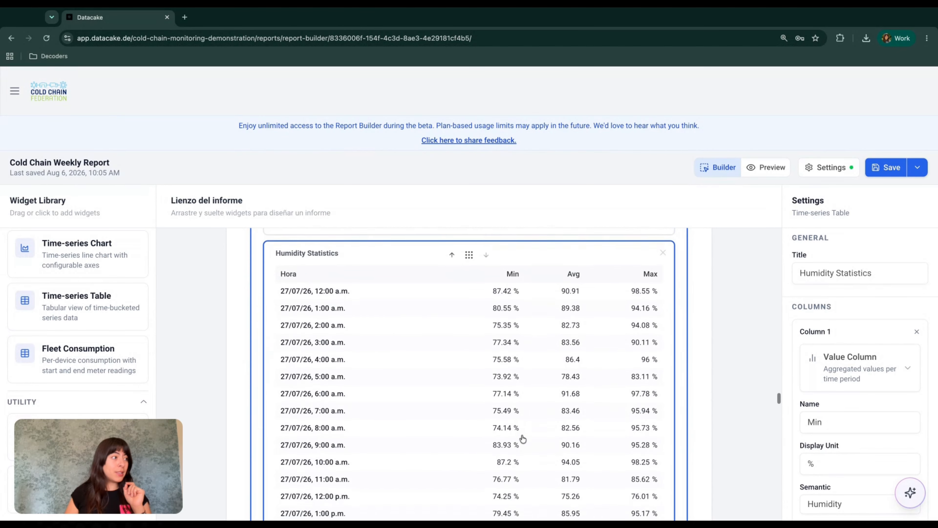
pyautogui.scroll(3, 521, 441)
pyautogui.scroll(-20, 361, 367)
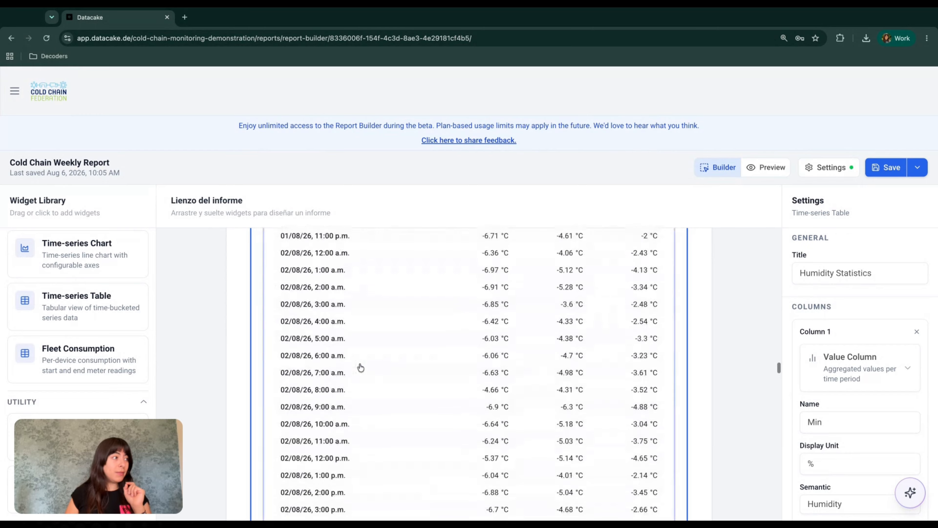
pyautogui.scroll(-8, 360, 367)
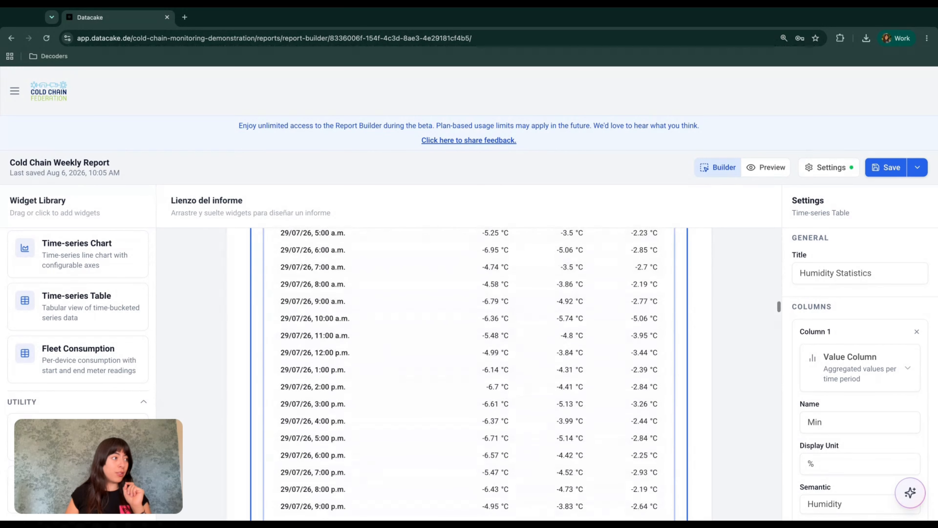
pyautogui.scroll(-20, 470, 373)
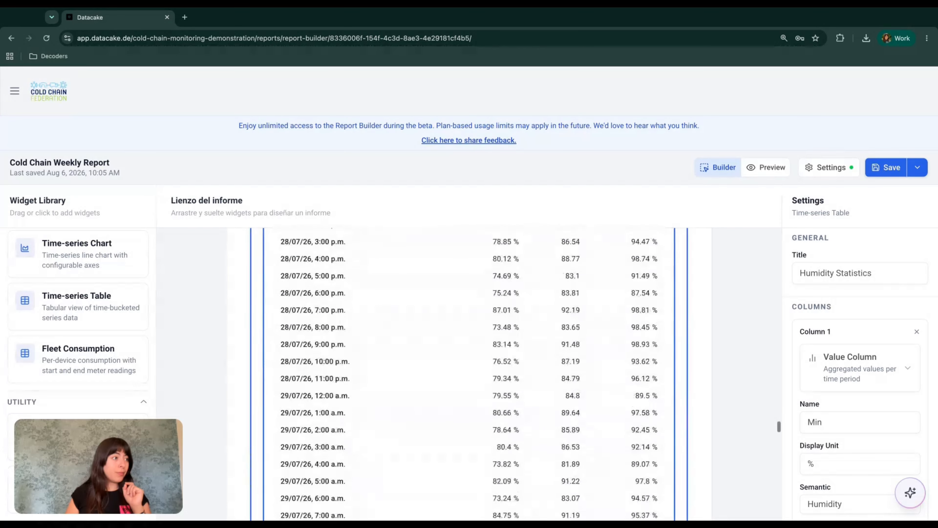
pyautogui.scroll(-20, 413, 301)
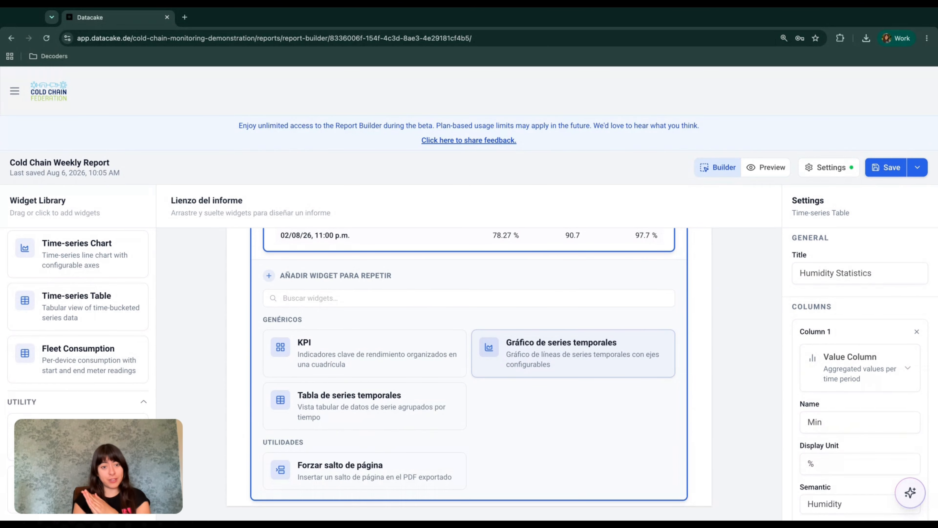
# Step: Add a KPI block to the per-device section and expand it to four KPI cards
pyautogui.click(372, 353)
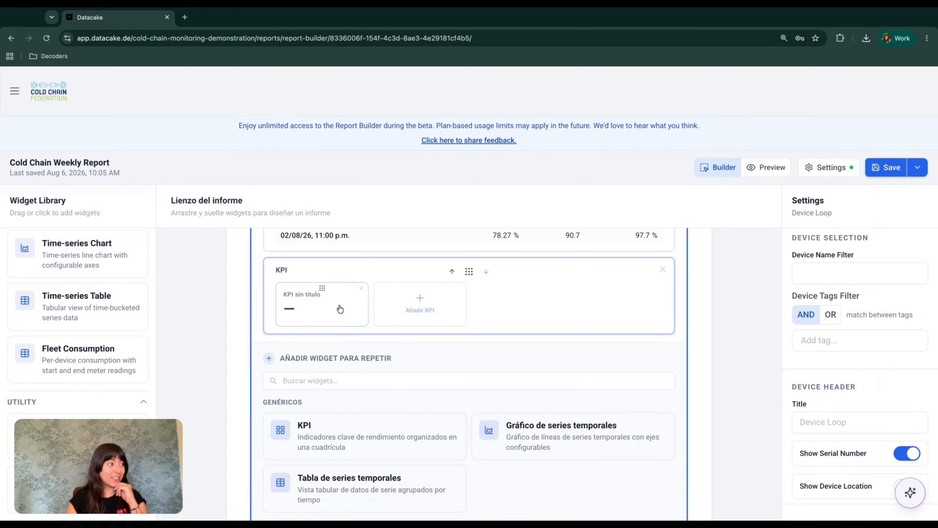
pyautogui.click(319, 308)
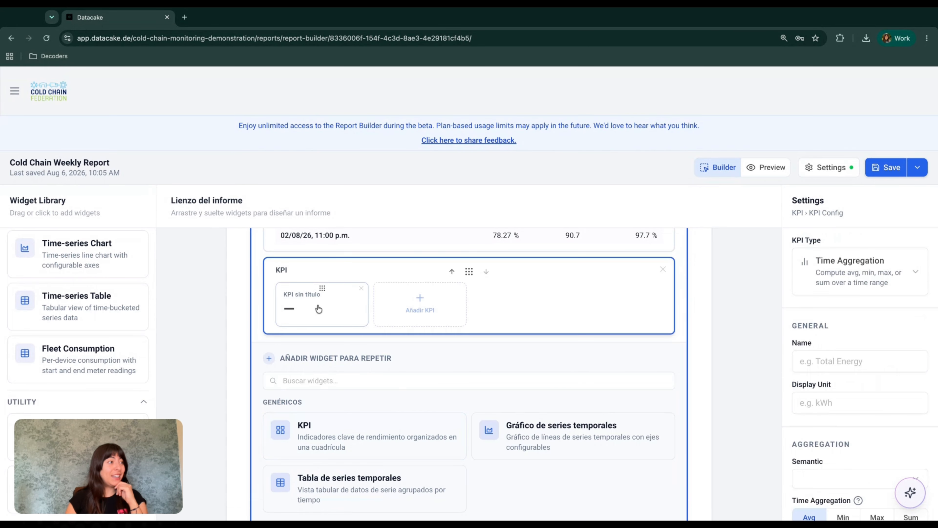
pyautogui.click(423, 314)
pyautogui.click(535, 309)
pyautogui.click(616, 309)
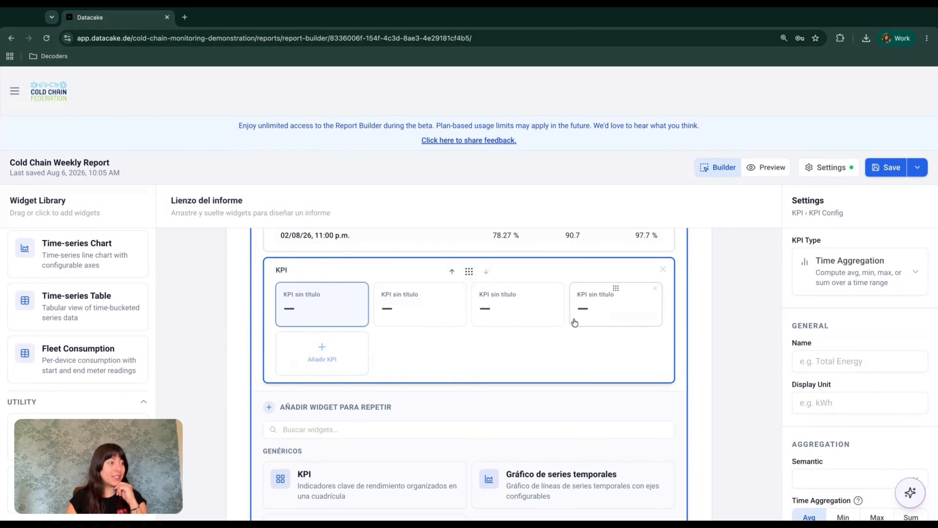
# Step: Select the first KPI card and view its KPI Type options
pyautogui.click(317, 322)
pyautogui.click(322, 323)
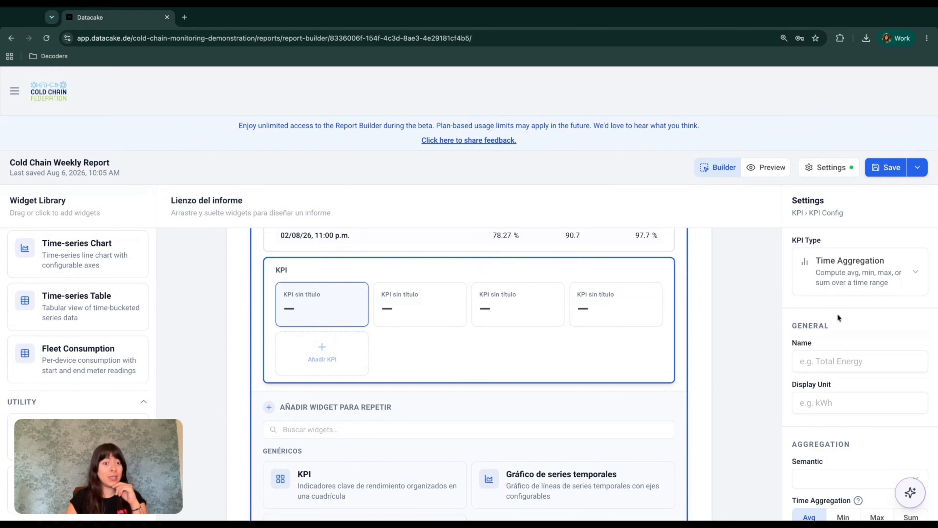
pyautogui.scroll(-1, 837, 313)
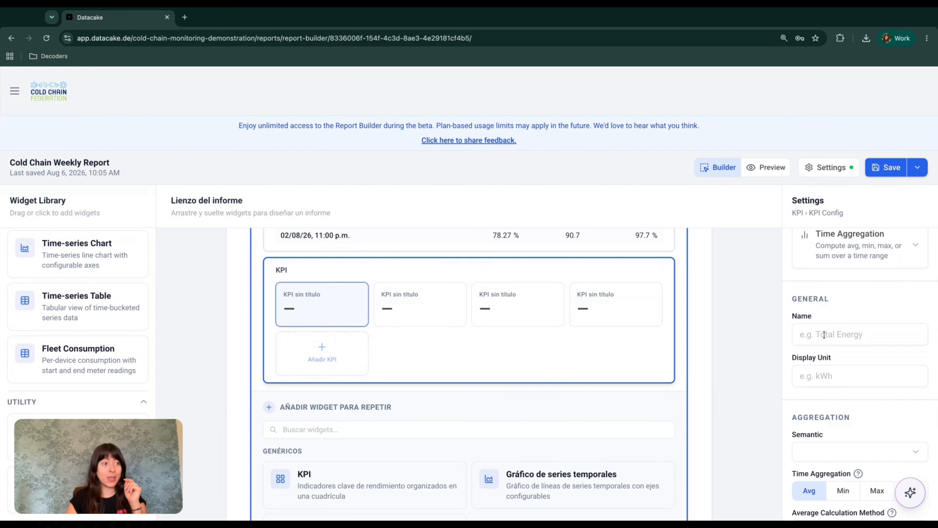
pyautogui.click(825, 335)
pyautogui.click(847, 262)
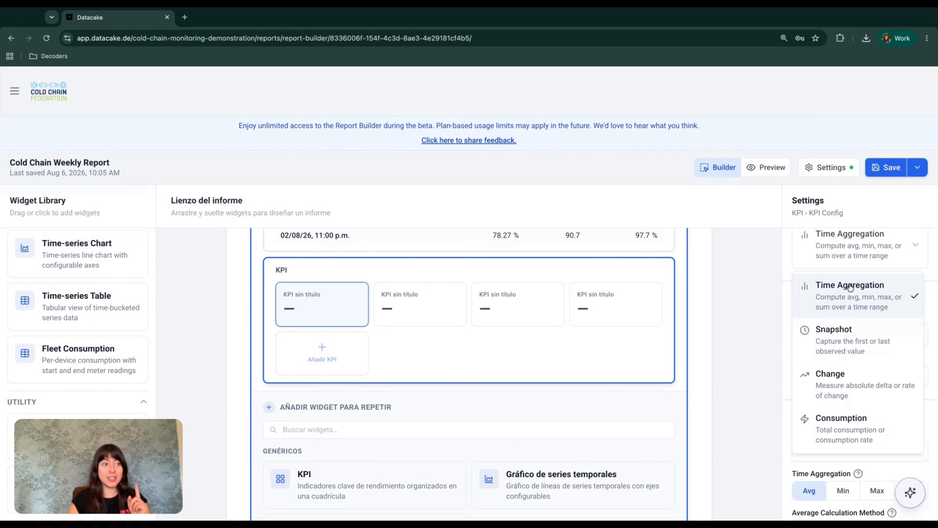
# Step: Name the first KPI 'Max. Temperature' with unit ° and semantic Temperature
pyautogui.click(799, 267)
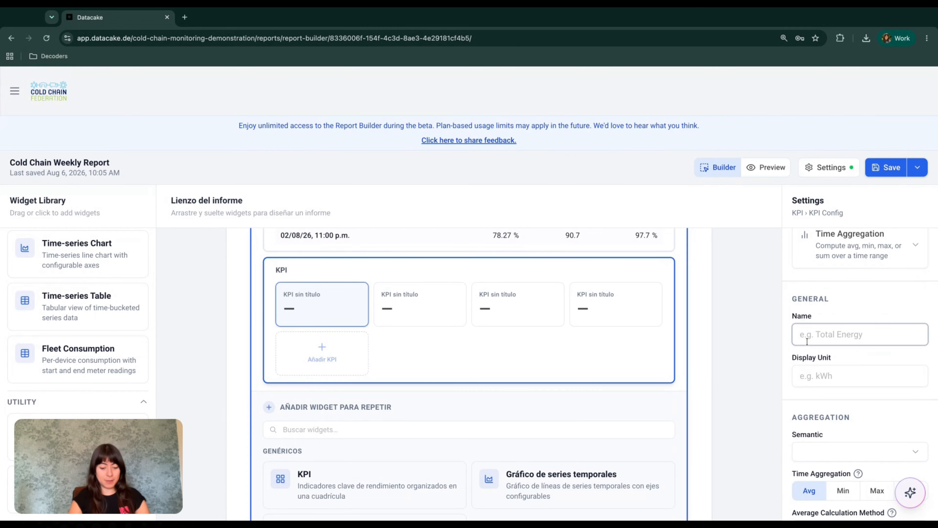
pyautogui.write('Max. Temperature')
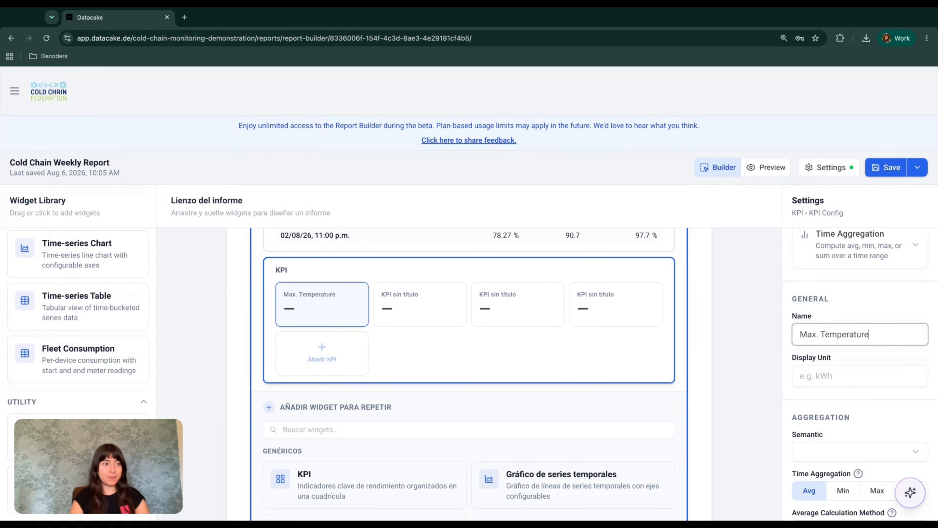
pyautogui.click(814, 381)
pyautogui.write('°C')
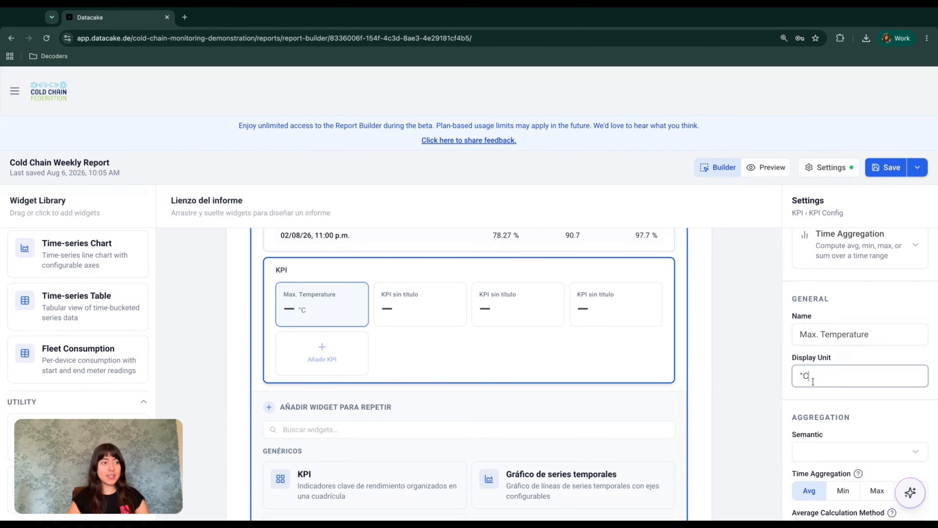
pyautogui.scroll(-2, 813, 381)
pyautogui.click(827, 399)
pyautogui.scroll(-4, 848, 312)
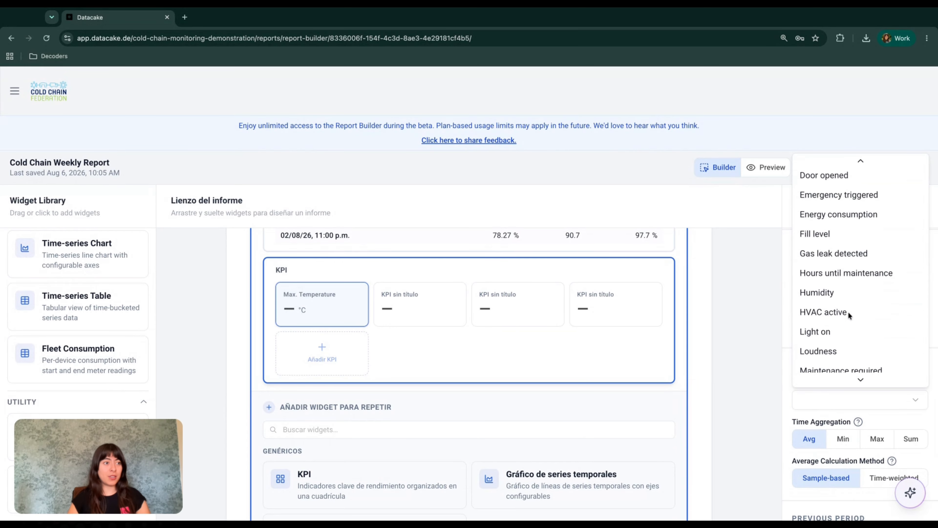
pyautogui.scroll(-10, 848, 312)
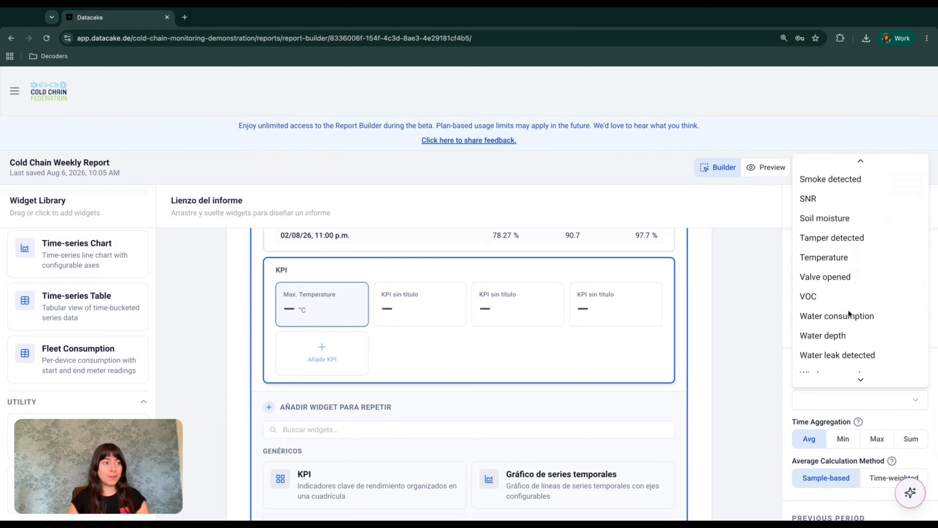
pyautogui.click(842, 257)
# Step: Aggregate it as Max and compare to previous period, showing absolute change and previous value
pyautogui.scroll(-3, 834, 374)
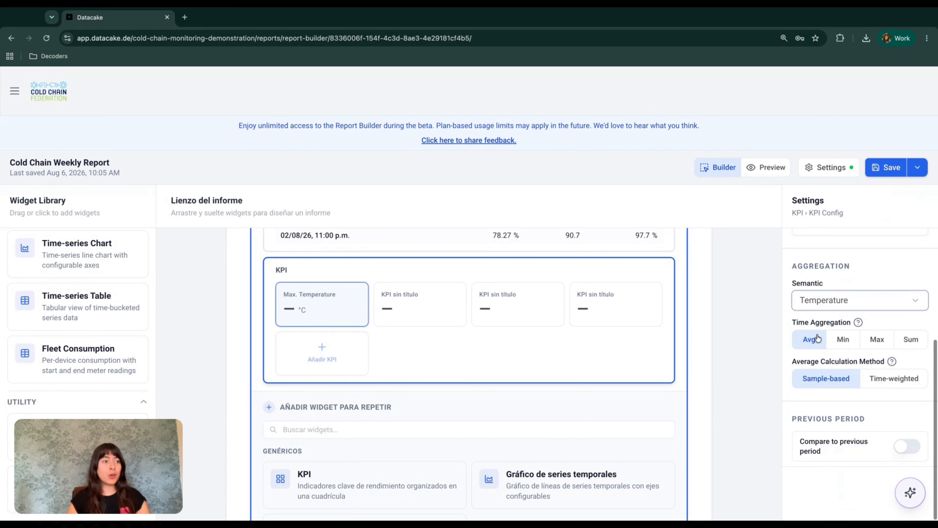
pyautogui.moveTo(859, 322)
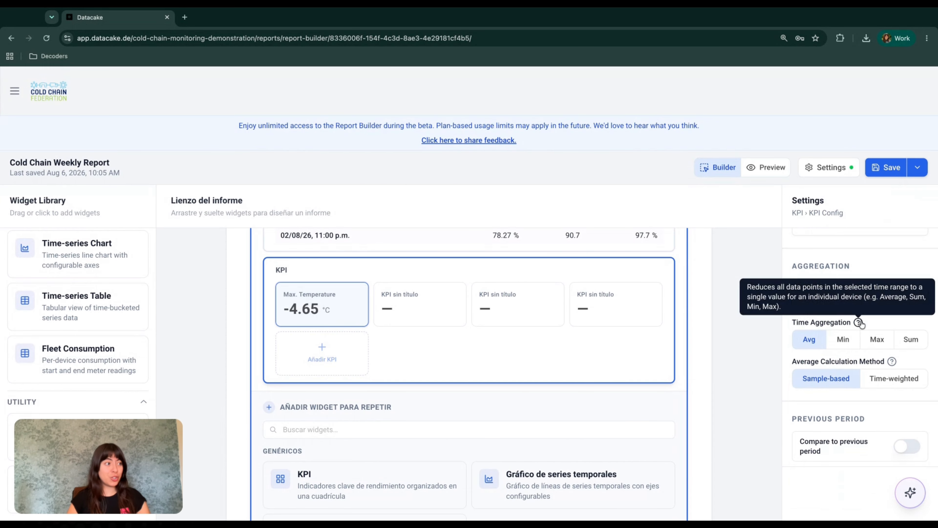
pyautogui.click(875, 340)
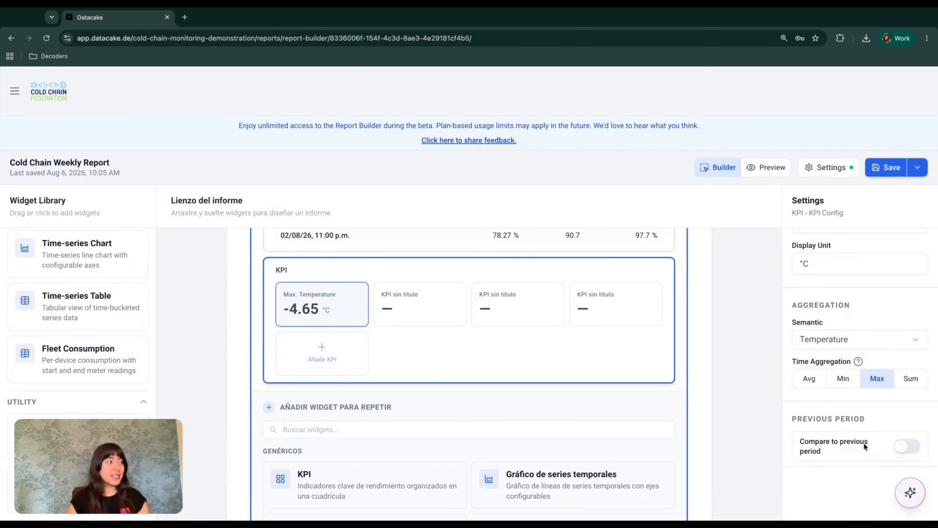
pyautogui.click(903, 448)
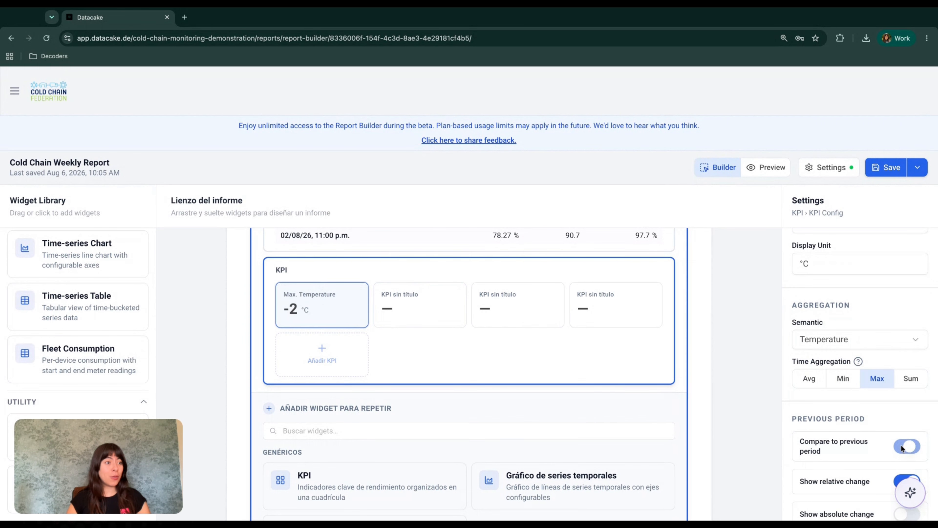
pyautogui.scroll(-3, 853, 455)
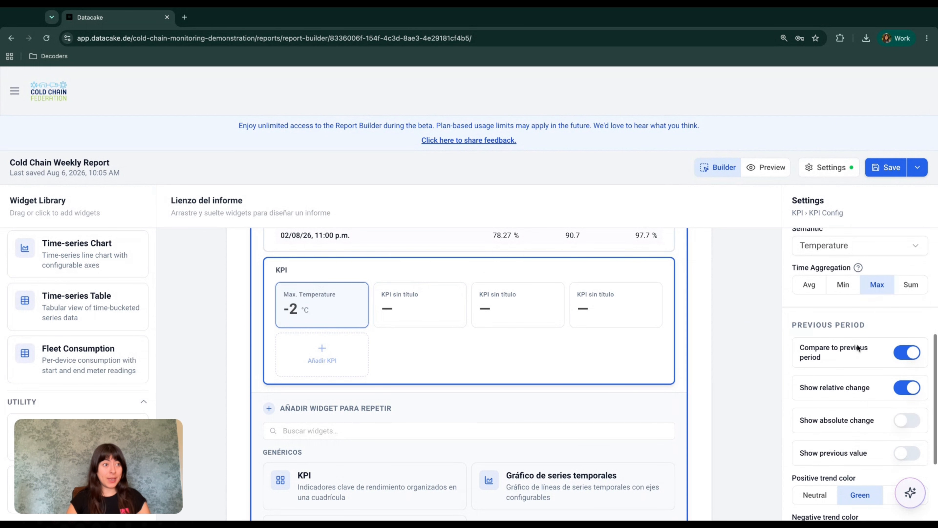
pyautogui.scroll(-2, 887, 363)
pyautogui.click(907, 372)
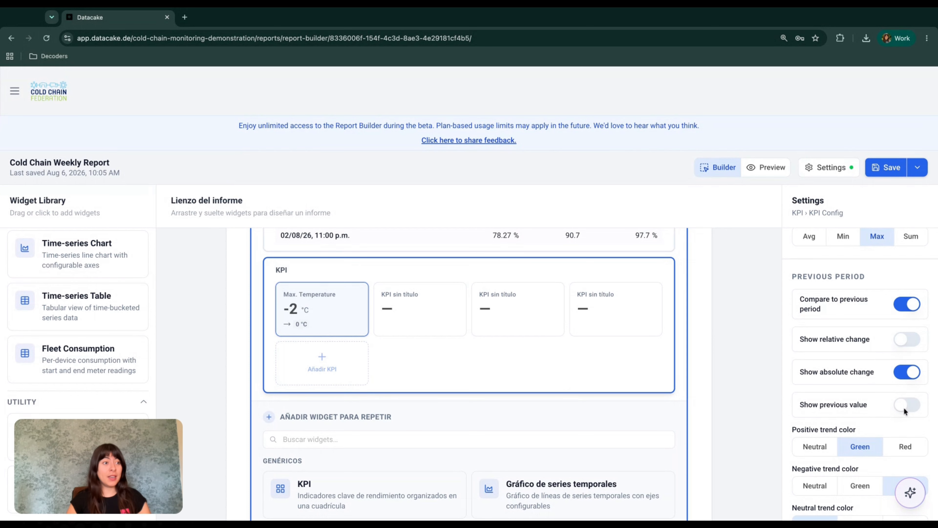
pyautogui.click(911, 408)
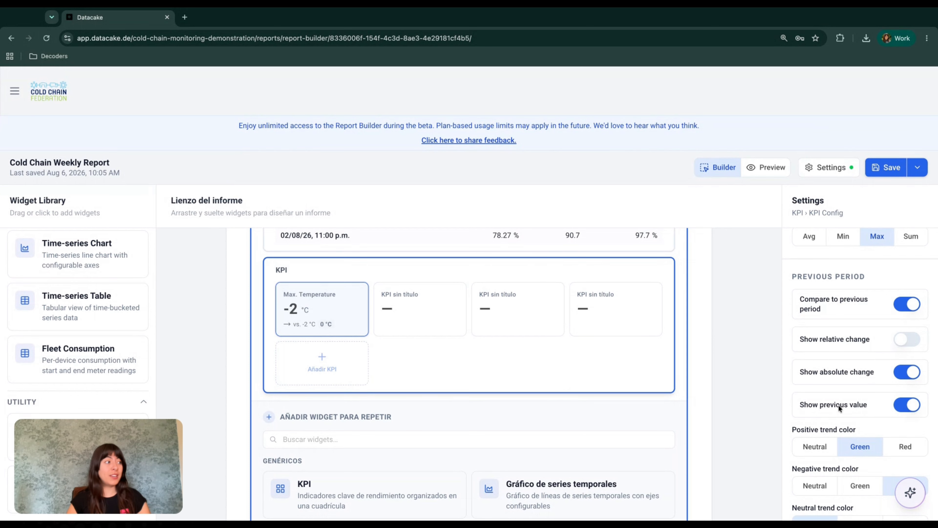
# Step: Color rising temperatures red and falling and unchanged temperatures green
pyautogui.scroll(-2, 850, 413)
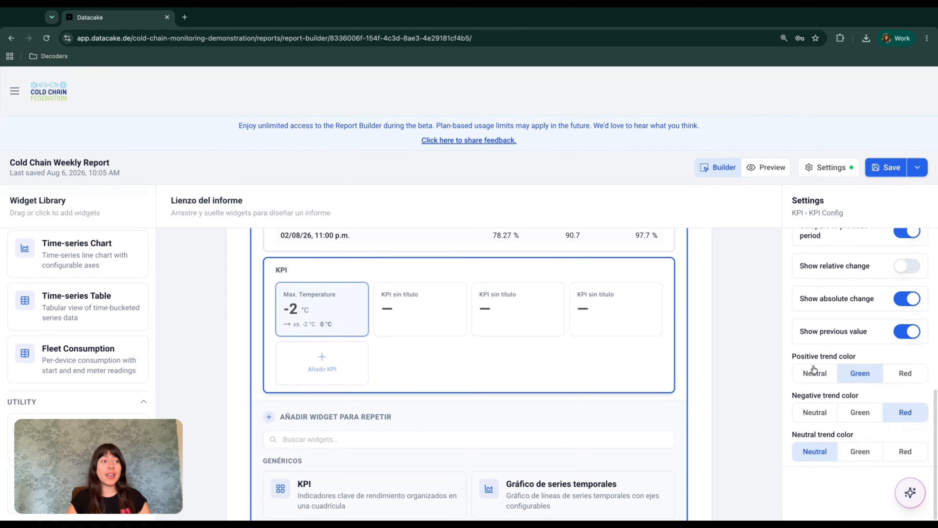
pyautogui.click(813, 367)
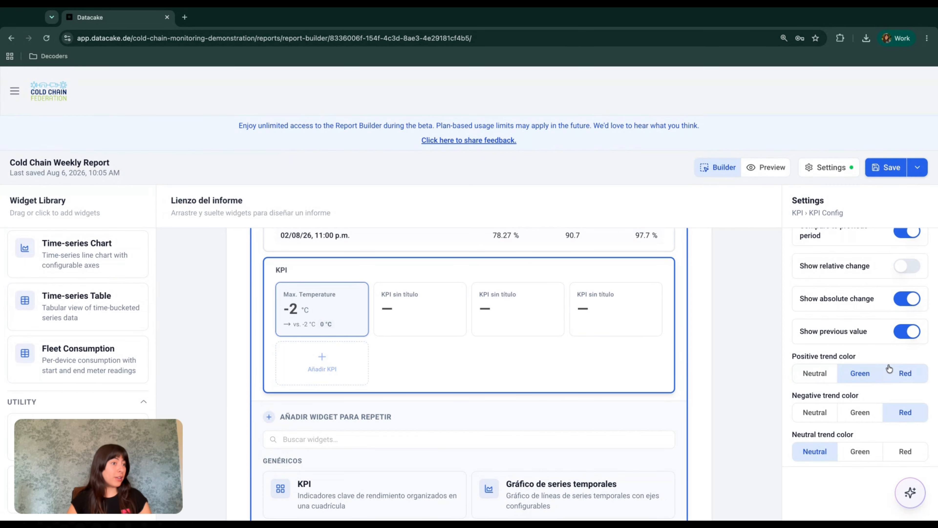
pyautogui.click(903, 374)
pyautogui.click(857, 413)
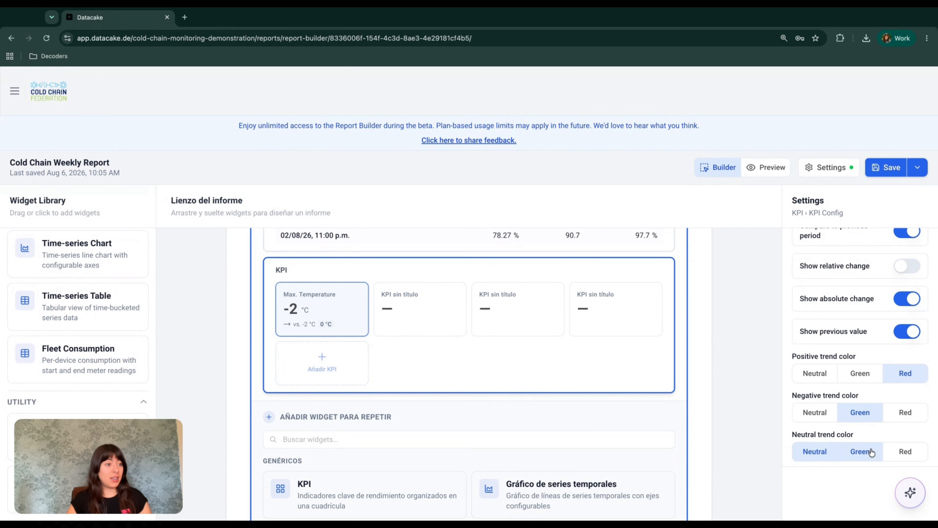
pyautogui.click(852, 455)
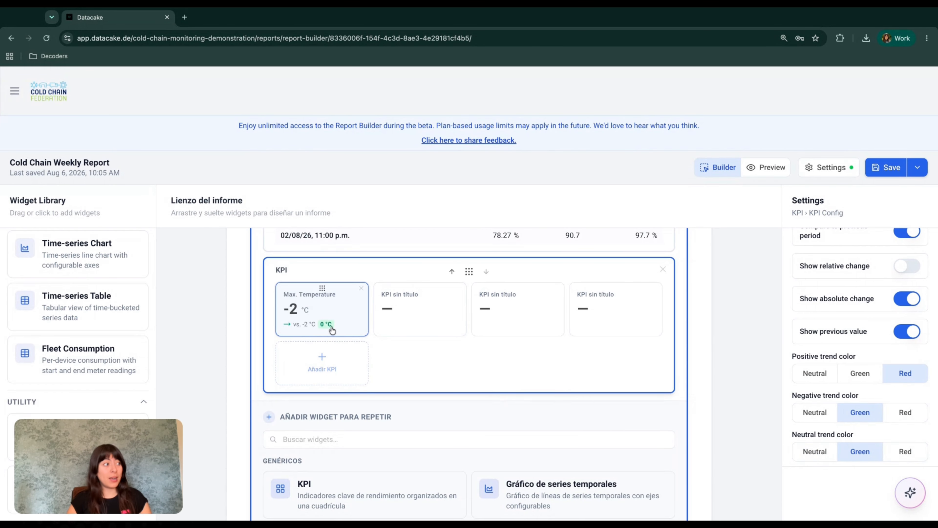
pyautogui.click(451, 310)
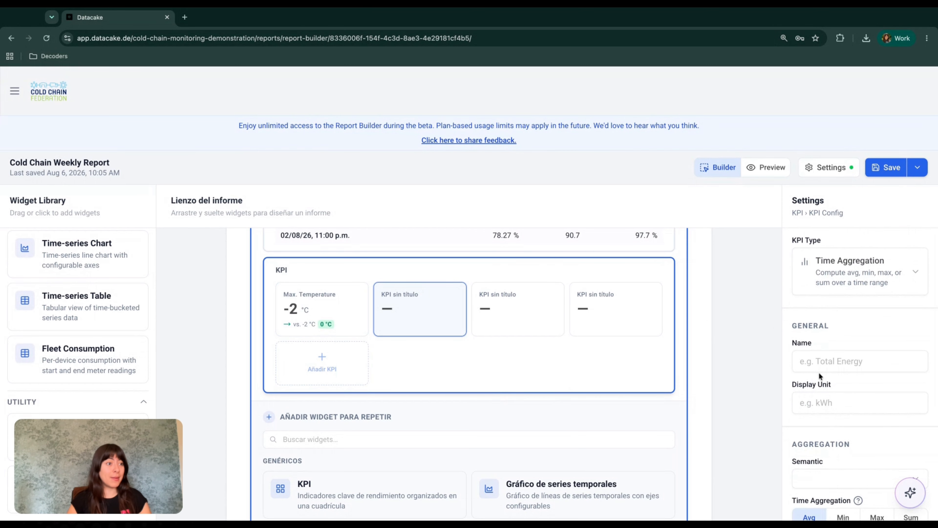
# Step: Name the second KPI 'Min. Temperature' with unit ° and semantic Temperature
pyautogui.click(821, 366)
pyautogui.write('Mi')
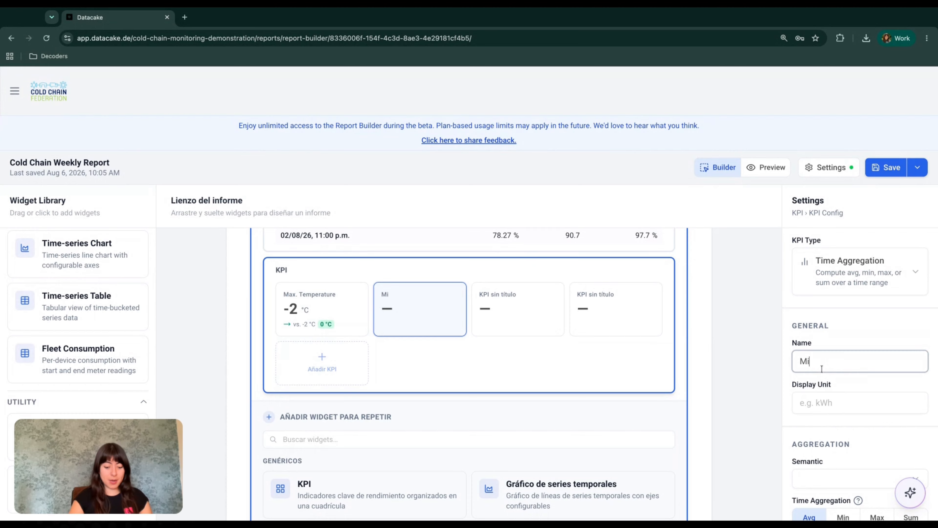
pyautogui.write('n. Temperature')
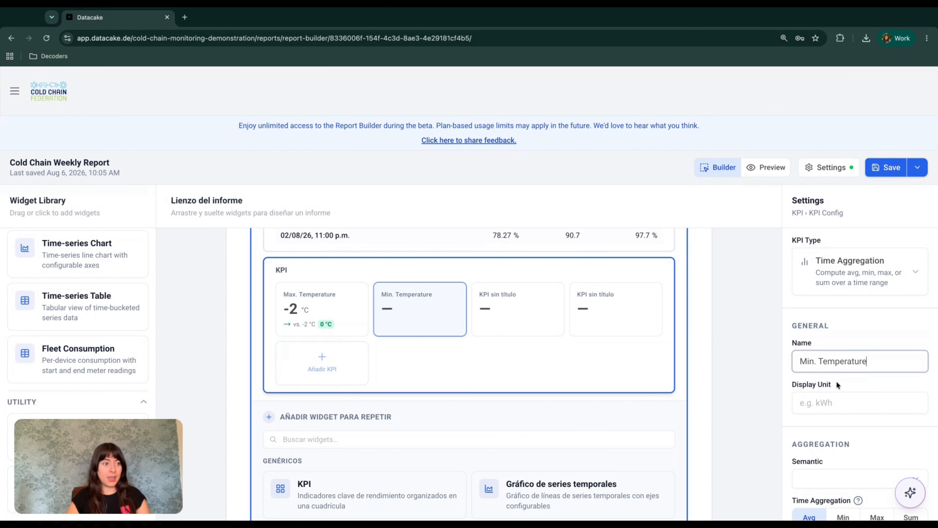
pyautogui.click(835, 402)
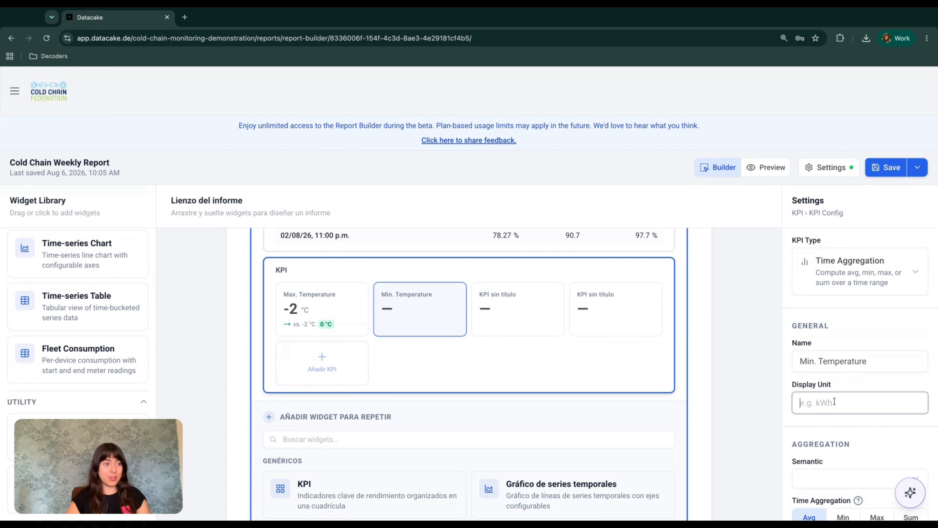
pyautogui.write('°C')
pyautogui.click(832, 479)
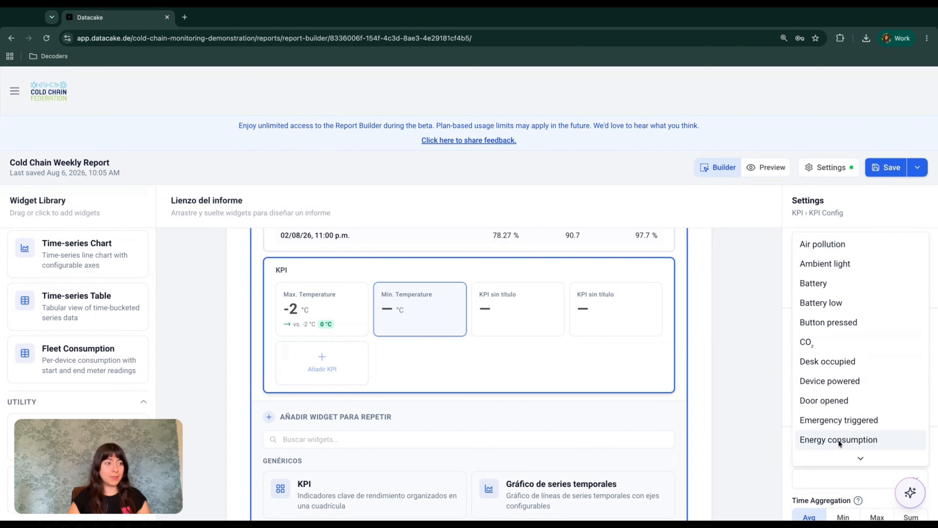
pyautogui.scroll(-5, 839, 440)
pyautogui.scroll(-4, 839, 440)
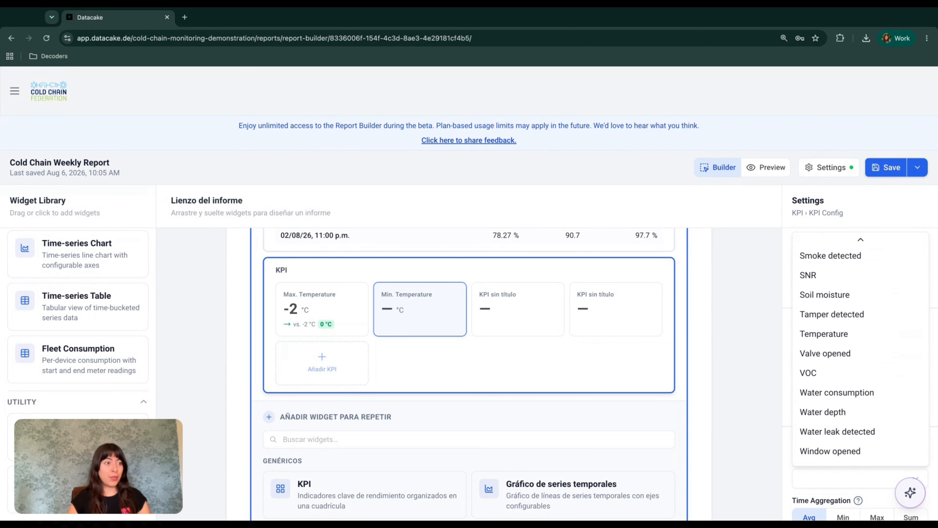
pyautogui.click(827, 336)
# Step: Aggregate it as Min, compare to previous period with absolute change and previous value, no percentage
pyautogui.scroll(-5, 840, 403)
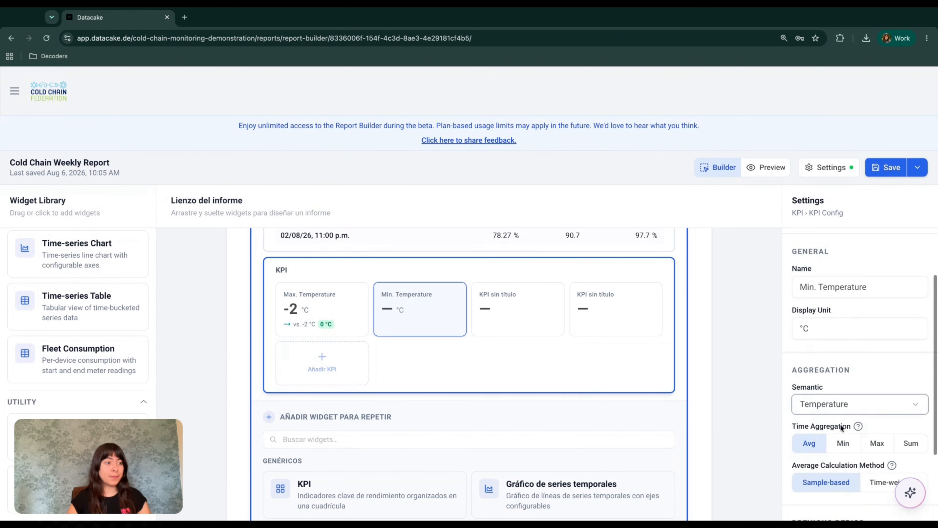
pyautogui.click(844, 347)
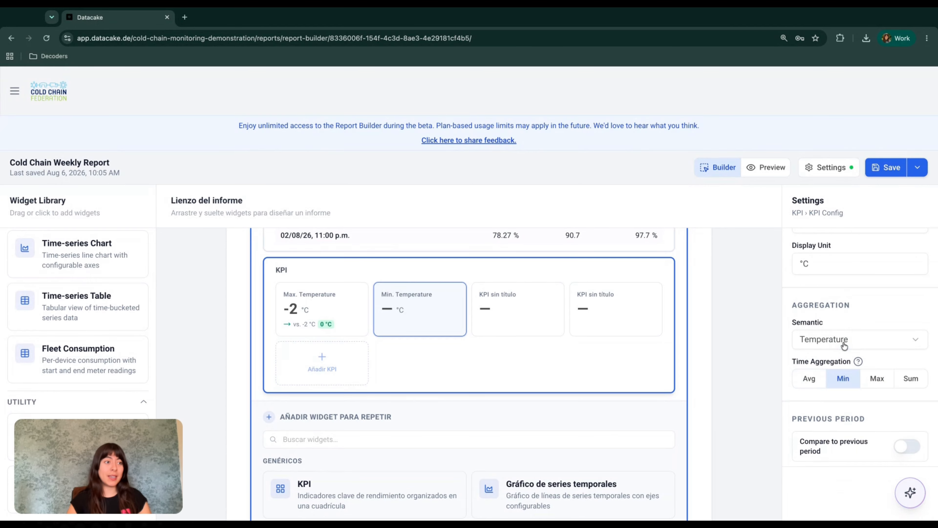
pyautogui.click(900, 448)
pyautogui.scroll(-4, 901, 450)
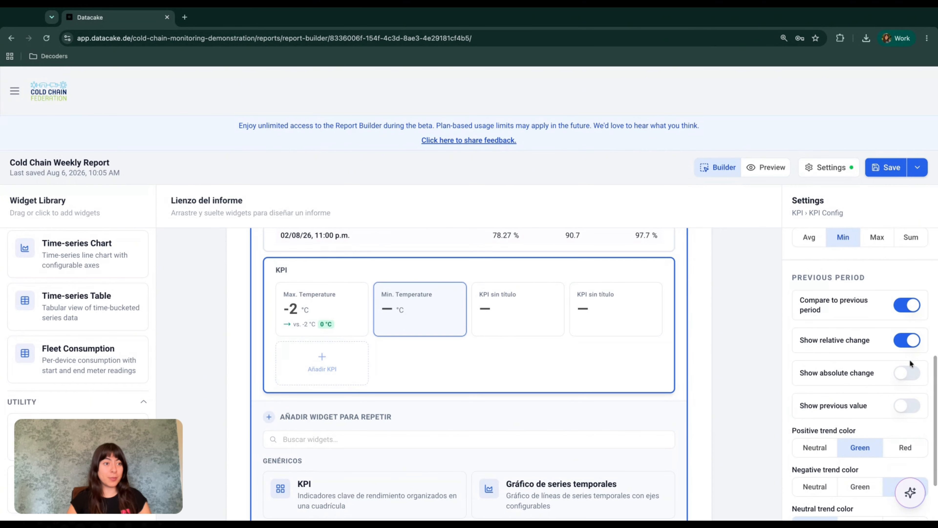
pyautogui.click(909, 373)
pyautogui.click(909, 403)
pyautogui.click(904, 344)
pyautogui.scroll(-3, 870, 385)
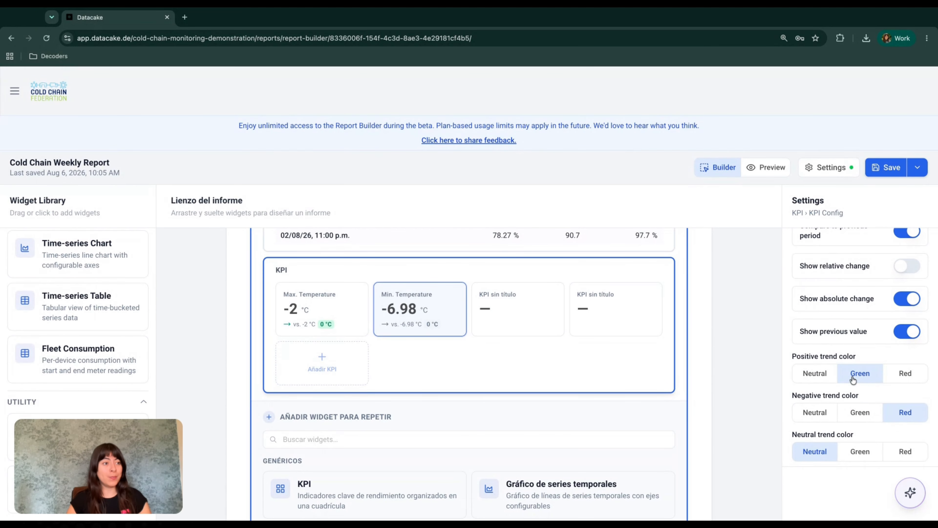
# Step: Color rising temperatures red and falling and unchanged temperatures green
pyautogui.click(912, 376)
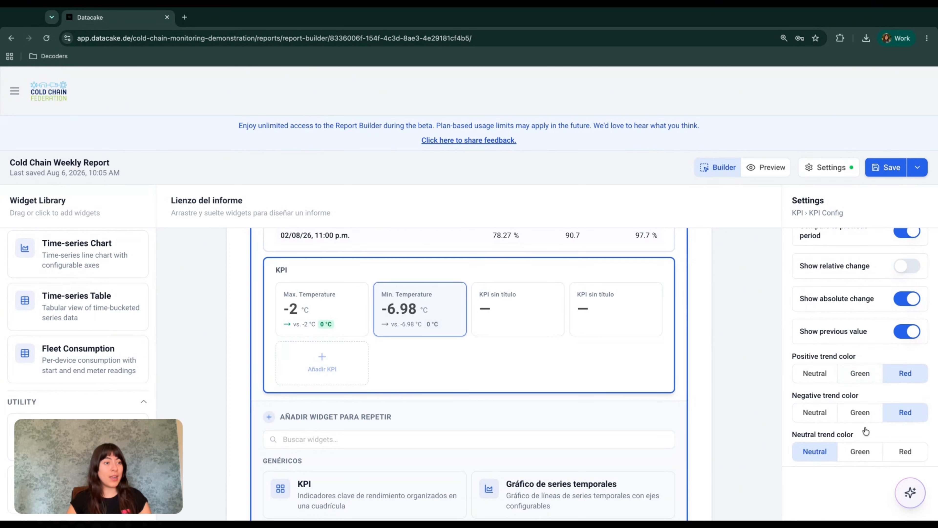
pyautogui.click(863, 414)
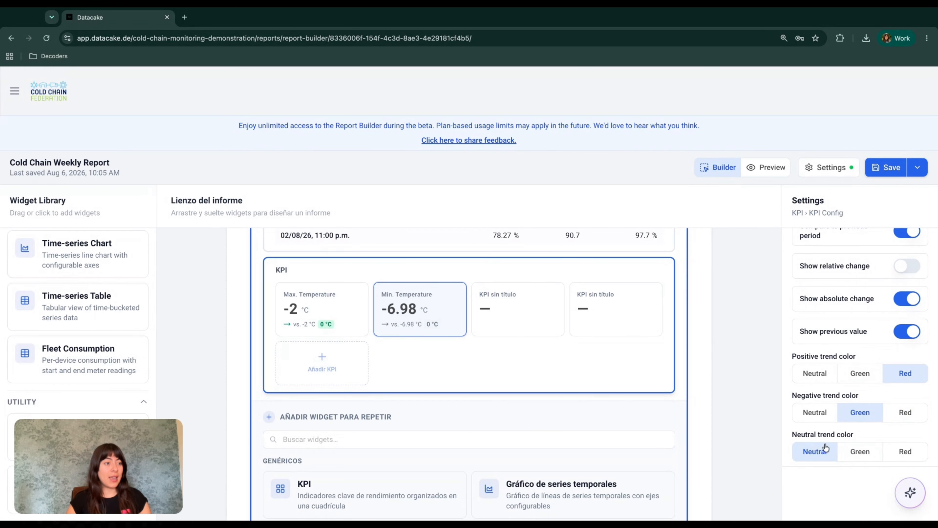
pyautogui.click(865, 456)
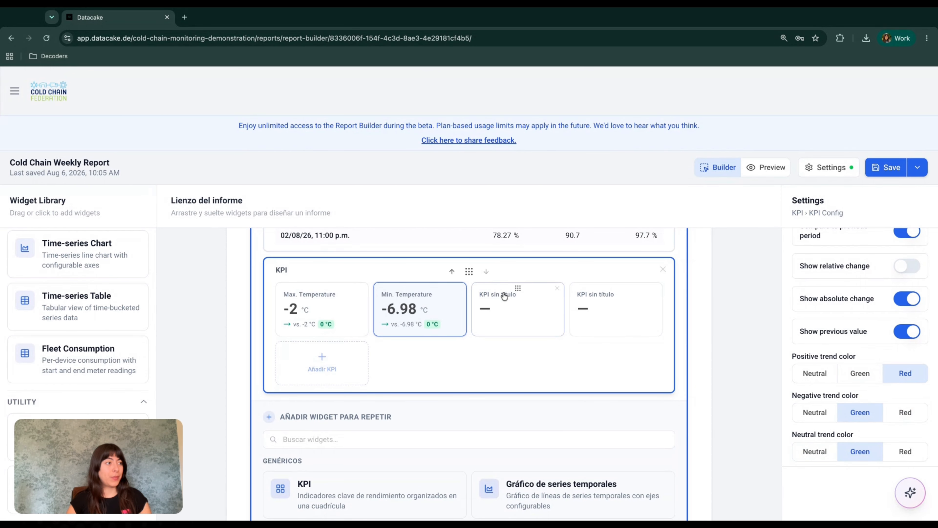
pyautogui.click(503, 301)
pyautogui.scroll(5, 839, 308)
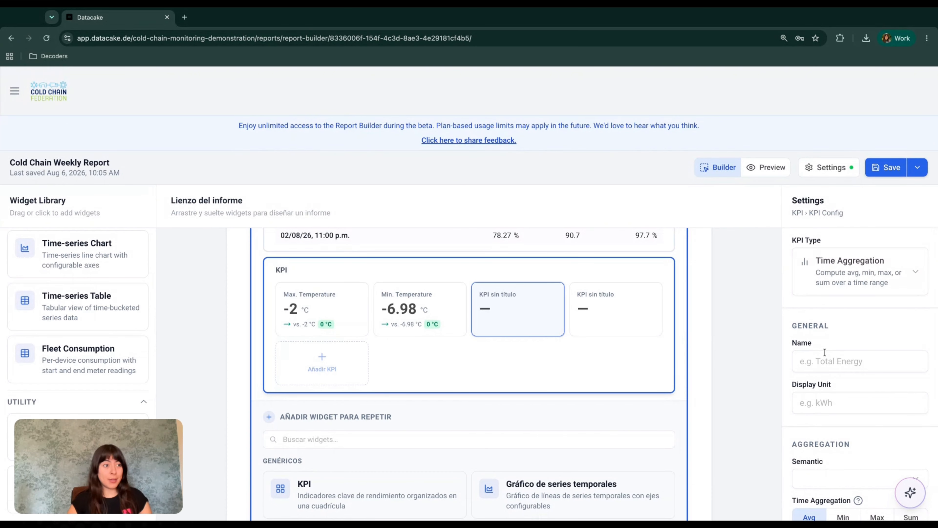
# Step: Name the third KPI Max. Humidity with unit %, Humidity semantic and Max aggregation
pyautogui.click(824, 354)
pyautogui.write('Max-')
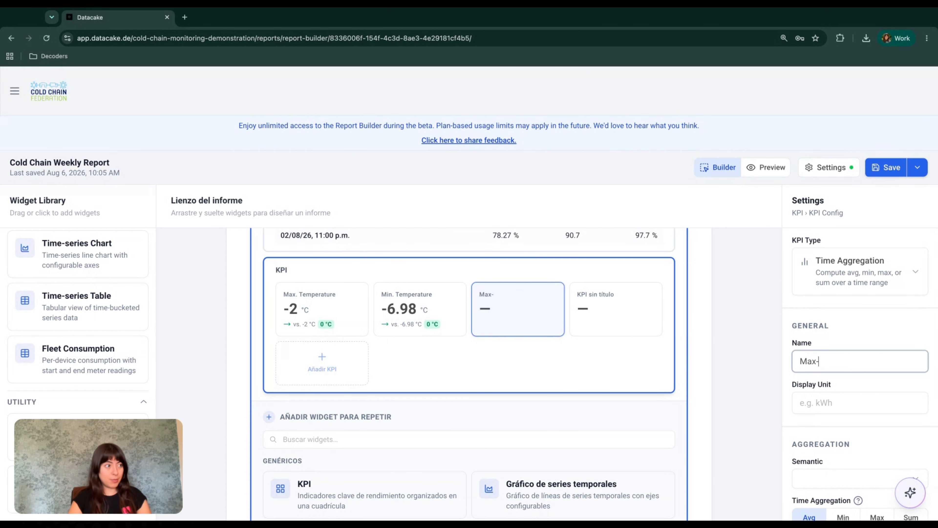
pyautogui.write(' Humidity')
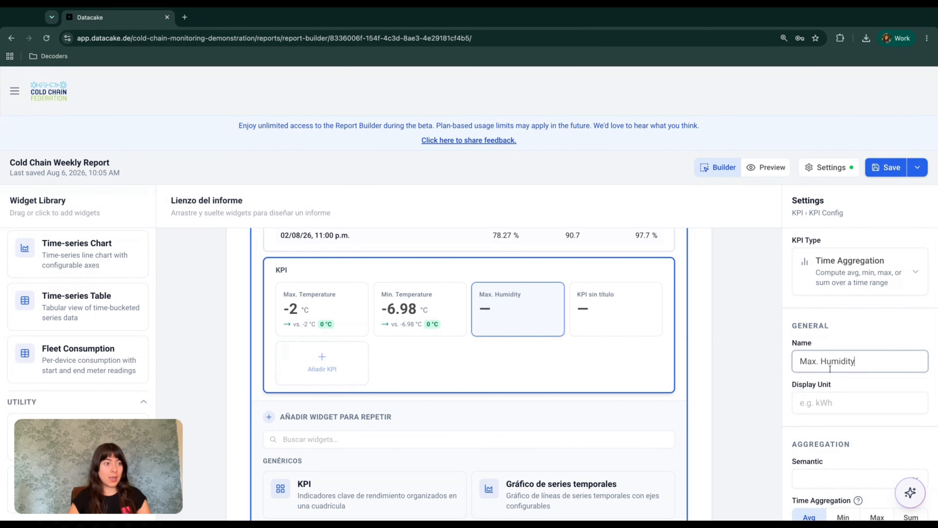
pyautogui.click(832, 403)
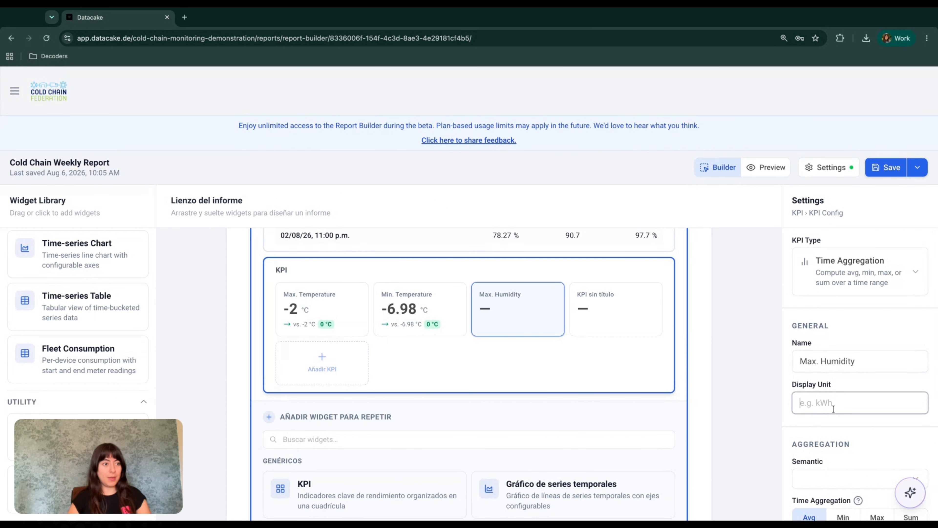
pyautogui.write('%')
pyautogui.click(849, 479)
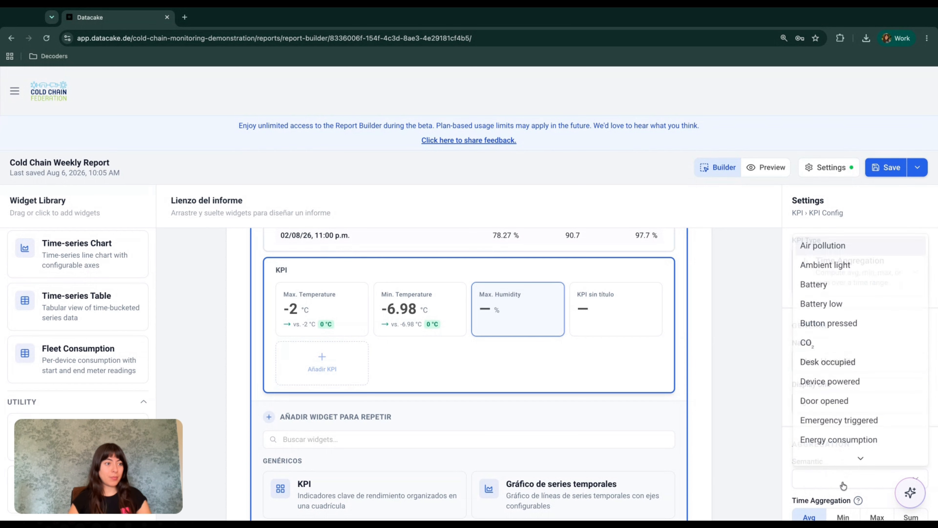
pyautogui.scroll(-5, 836, 369)
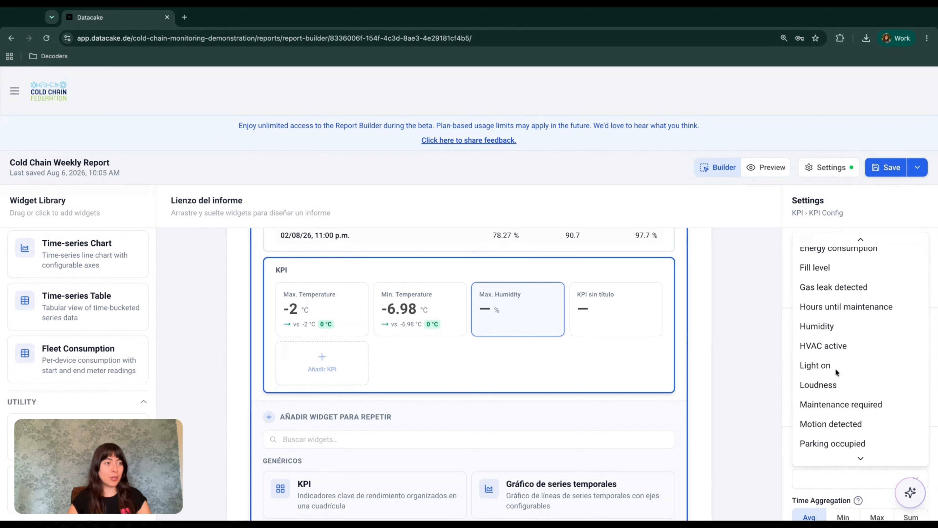
pyautogui.click(822, 332)
pyautogui.scroll(-1, 834, 386)
pyautogui.click(875, 372)
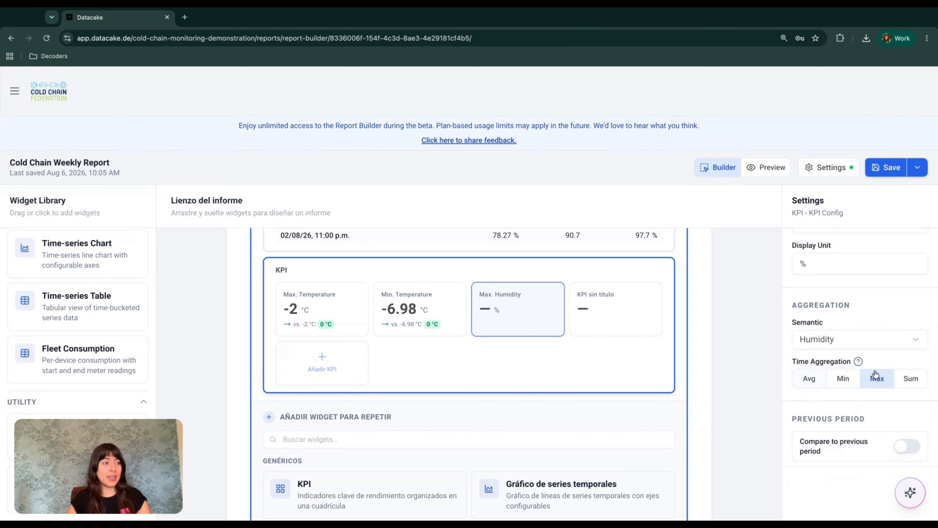
# Step: Compare to the previous period, showing absolute change and previous value but not relative change
pyautogui.click(911, 440)
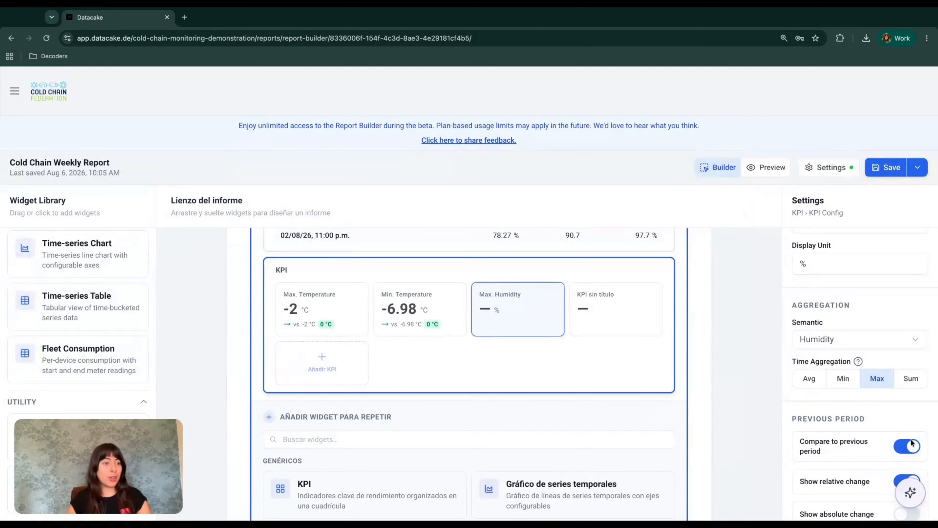
pyautogui.scroll(-1, 857, 447)
pyautogui.scroll(-3, 854, 450)
pyautogui.click(907, 385)
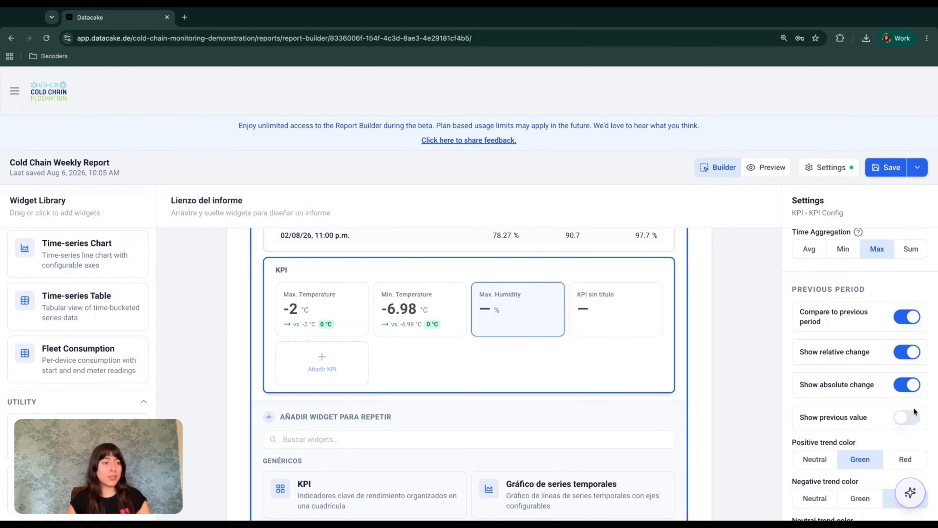
pyautogui.click(910, 419)
pyautogui.click(910, 354)
pyautogui.scroll(-2, 854, 397)
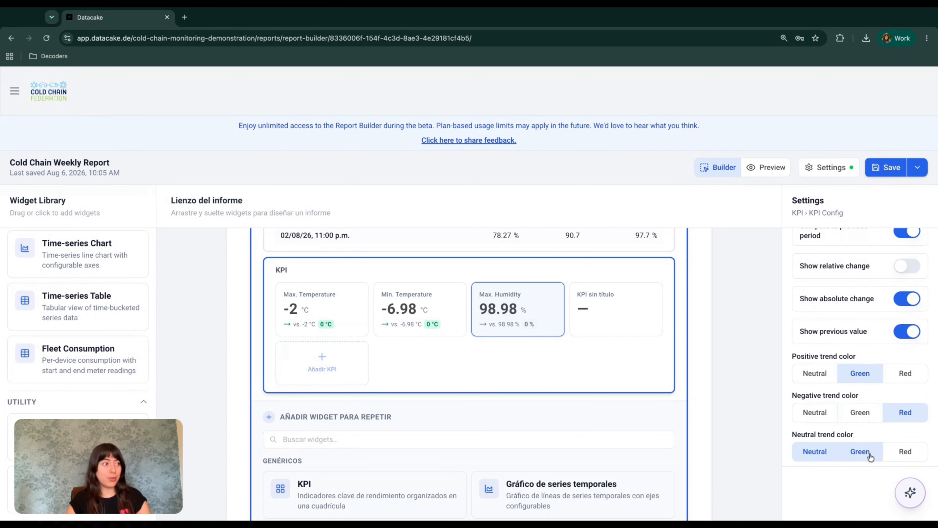
# Step: Make the untitled KPI card Min. Humidity with unit %, Humidity semantic and Min aggregation
pyautogui.click(573, 270)
pyautogui.click(630, 327)
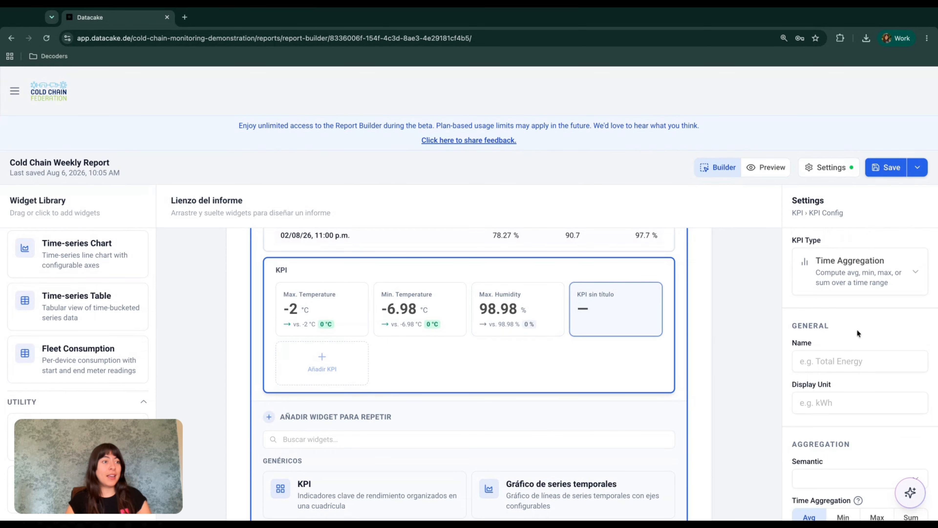
pyautogui.click(844, 362)
pyautogui.write('Min. Humidity')
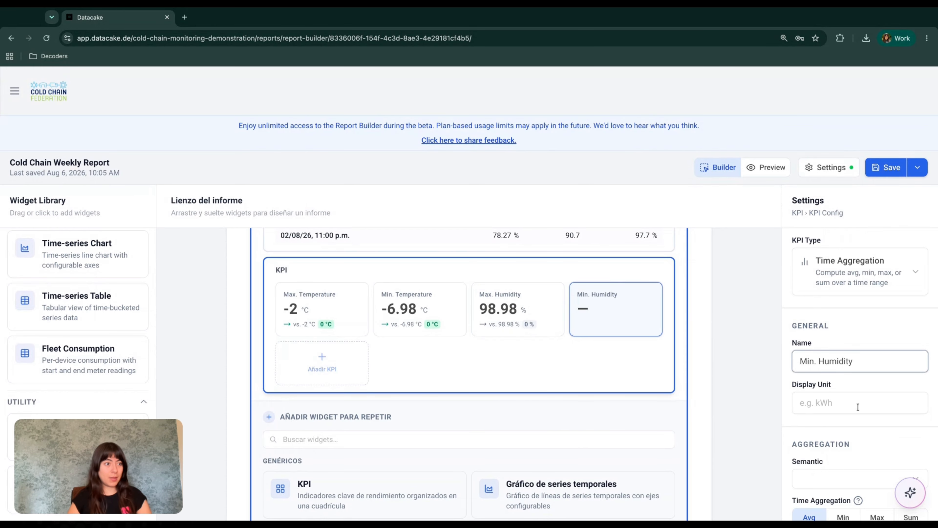
pyautogui.click(857, 406)
pyautogui.write('%')
pyautogui.click(857, 479)
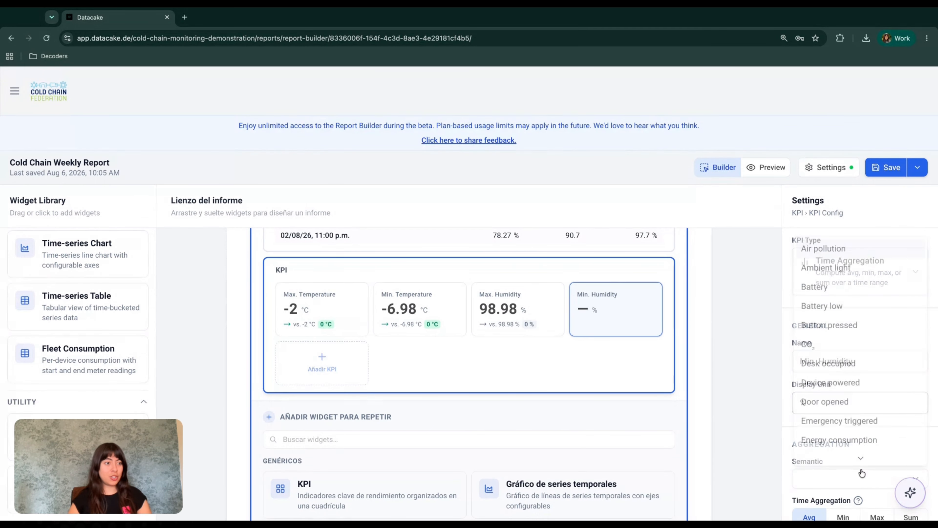
pyautogui.scroll(-3, 854, 396)
pyautogui.scroll(-2, 855, 396)
pyautogui.click(837, 395)
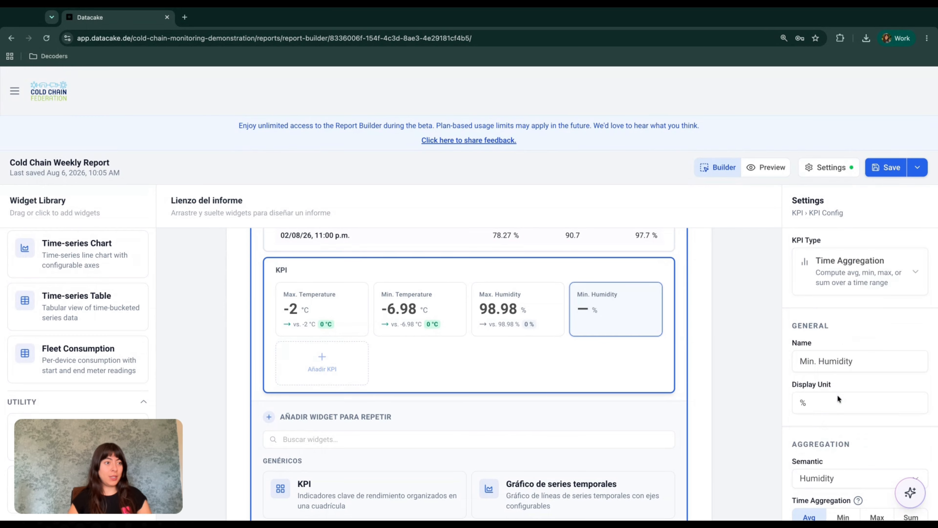
pyautogui.scroll(-5, 837, 394)
pyautogui.click(843, 342)
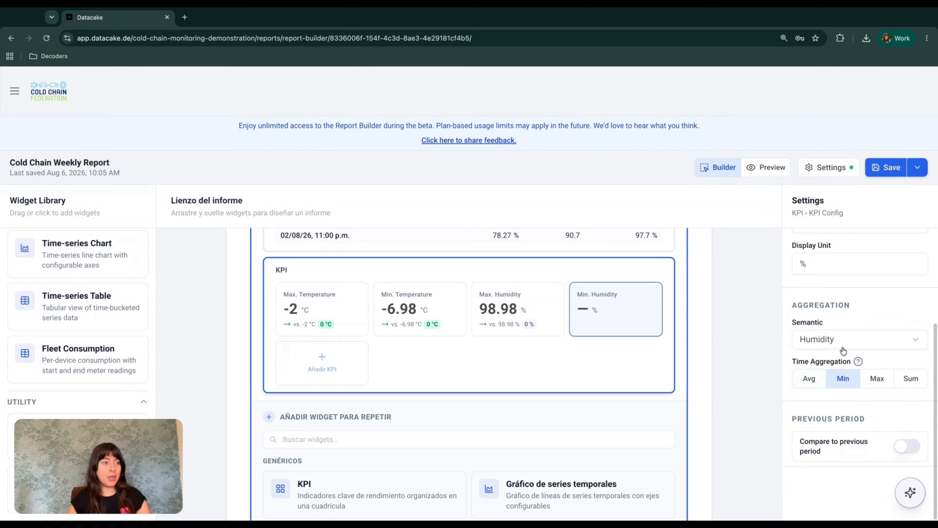
# Step: Compare to the previous period, showing absolute change and previous value but not relative change
pyautogui.click(907, 445)
pyautogui.scroll(-3, 857, 418)
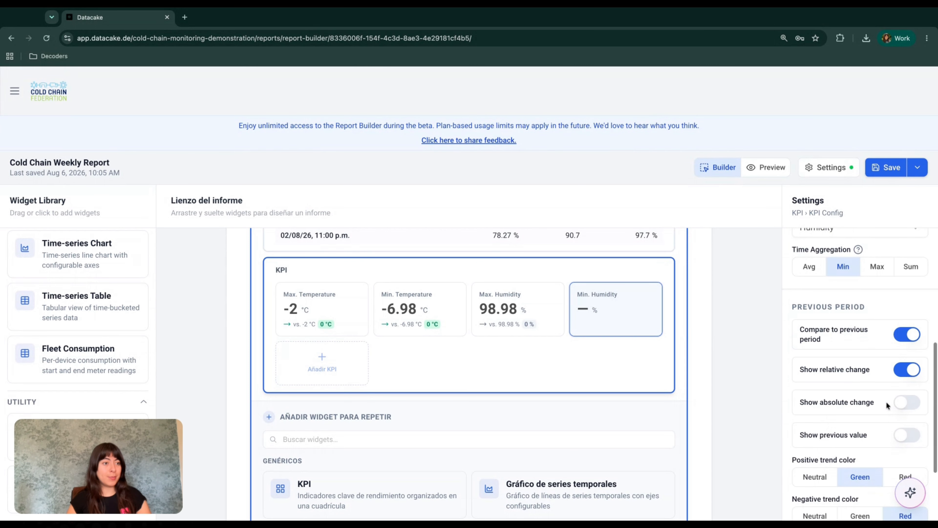
pyautogui.click(905, 403)
pyautogui.click(907, 435)
pyautogui.click(904, 369)
pyautogui.scroll(-3, 854, 420)
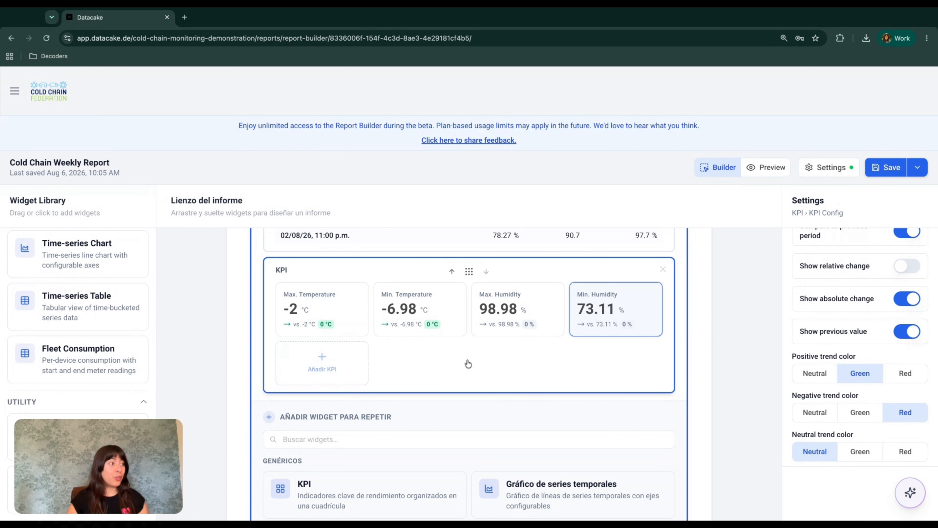
pyautogui.moveTo(467, 273)
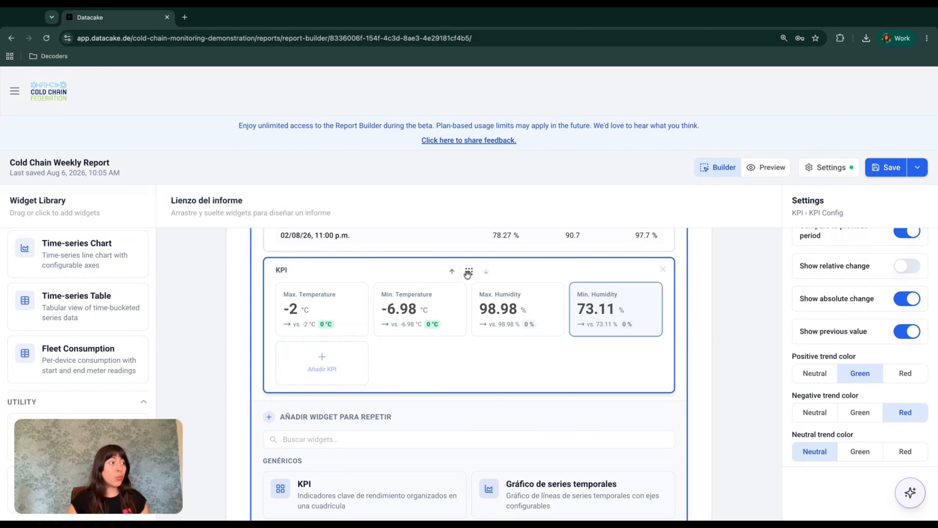
# Step: Move the KPI block up five places to head the device loop, above Temperature History
pyautogui.scroll(10, 468, 273)
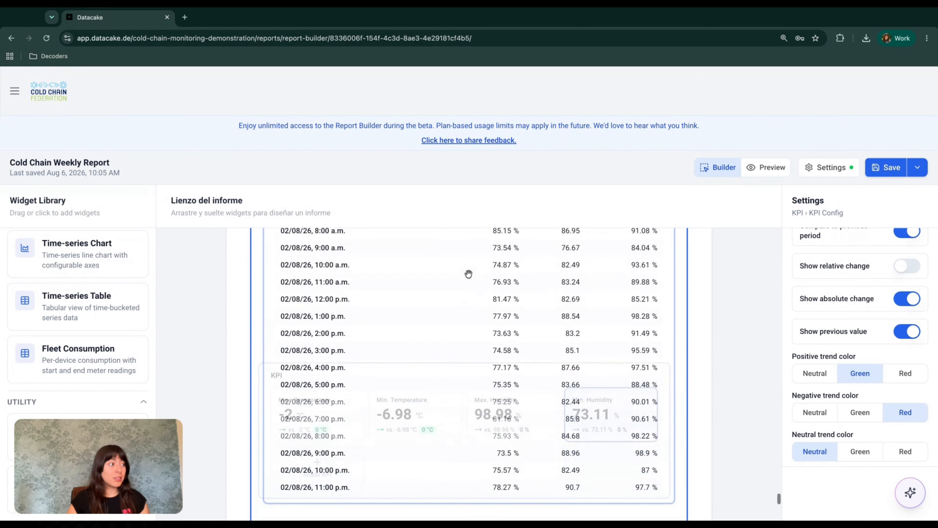
pyautogui.scroll(-12, 474, 436)
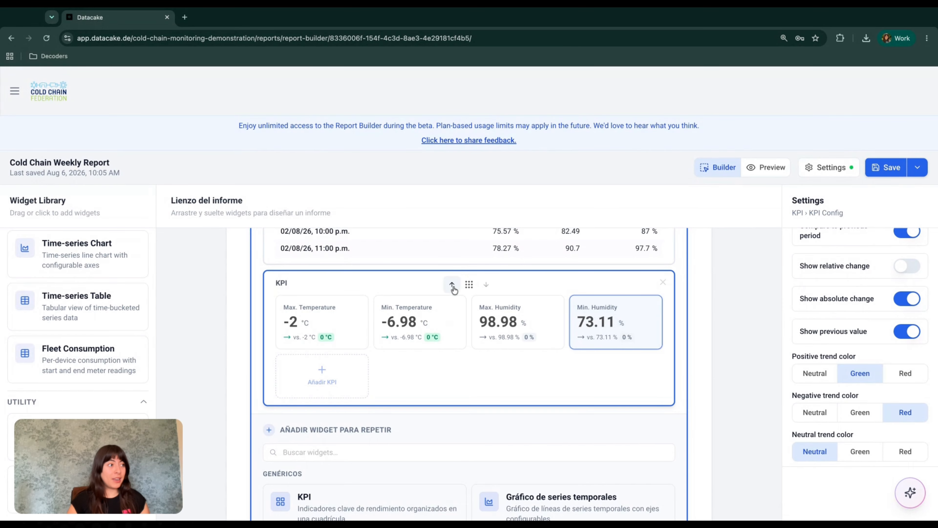
pyautogui.click(452, 285)
pyautogui.click(452, 285)
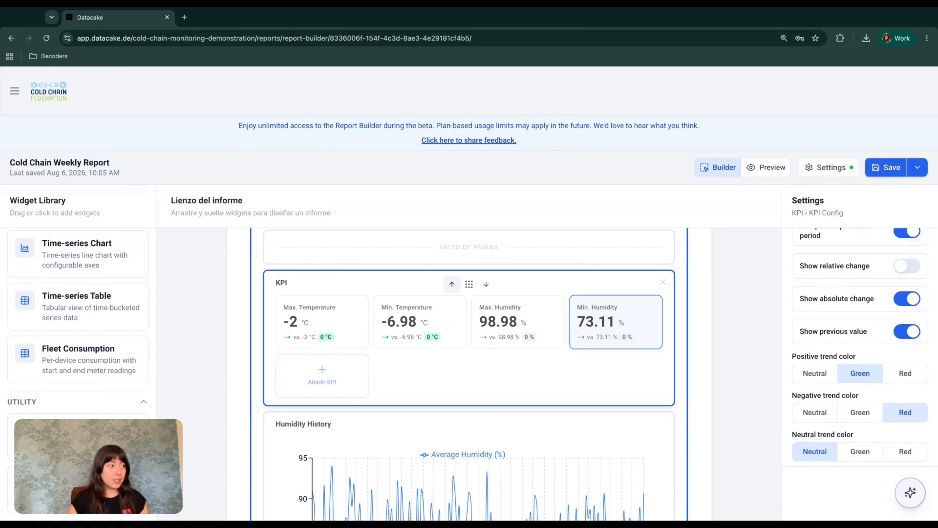
pyautogui.click(452, 284)
pyautogui.click(452, 284)
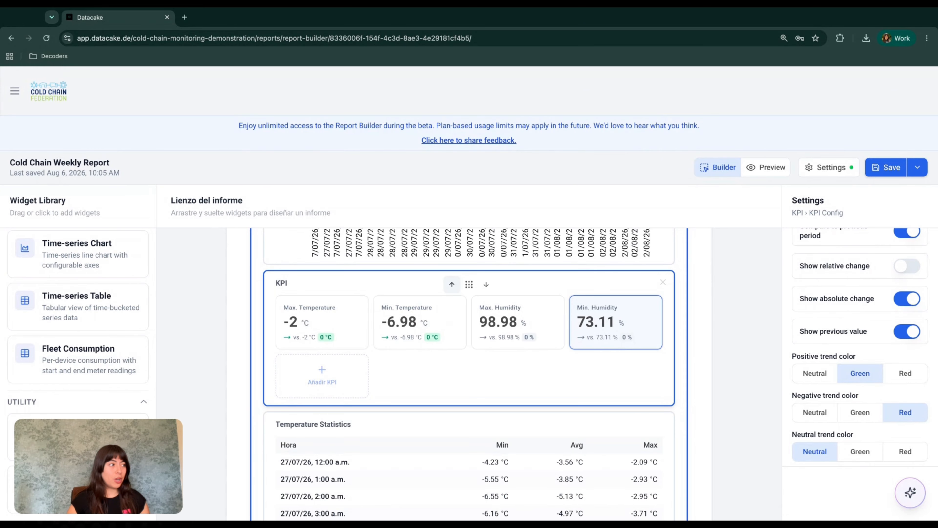
pyautogui.click(452, 284)
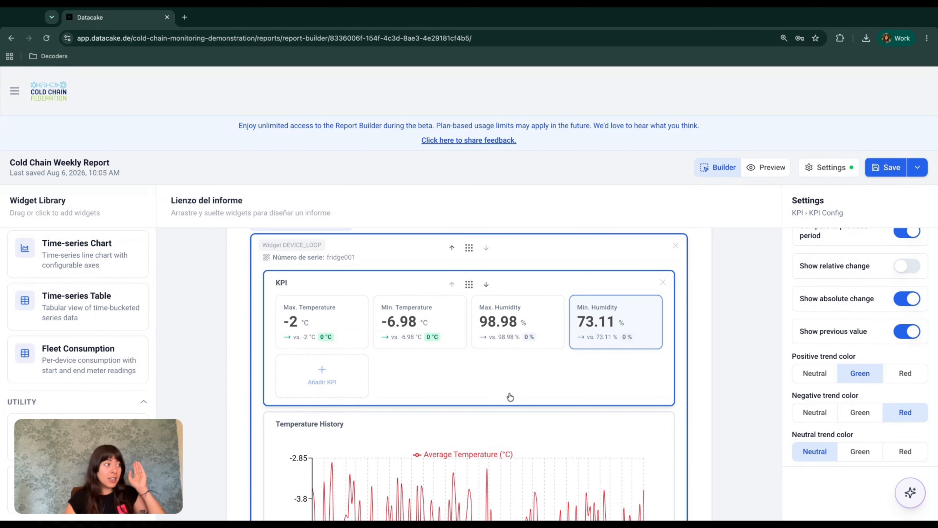
pyautogui.scroll(-4, 506, 392)
pyautogui.scroll(-18, 510, 396)
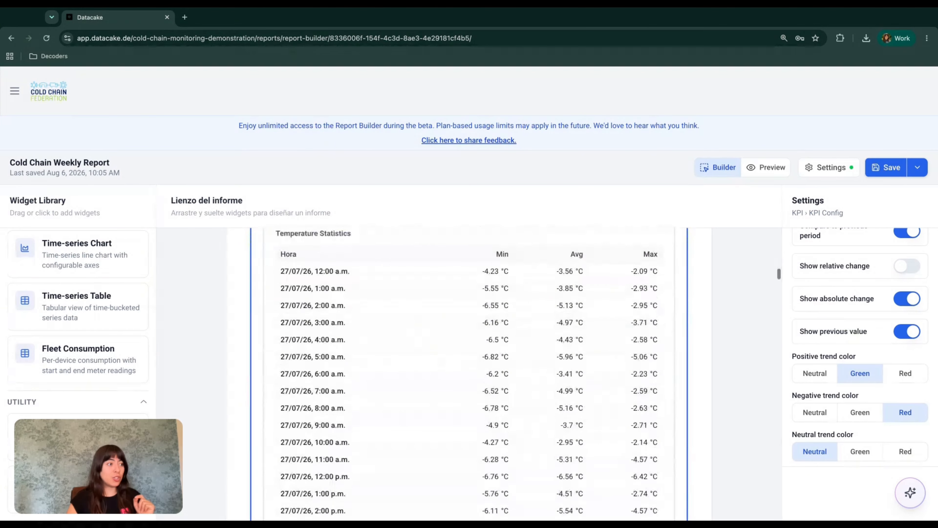
pyautogui.scroll(-15, 504, 392)
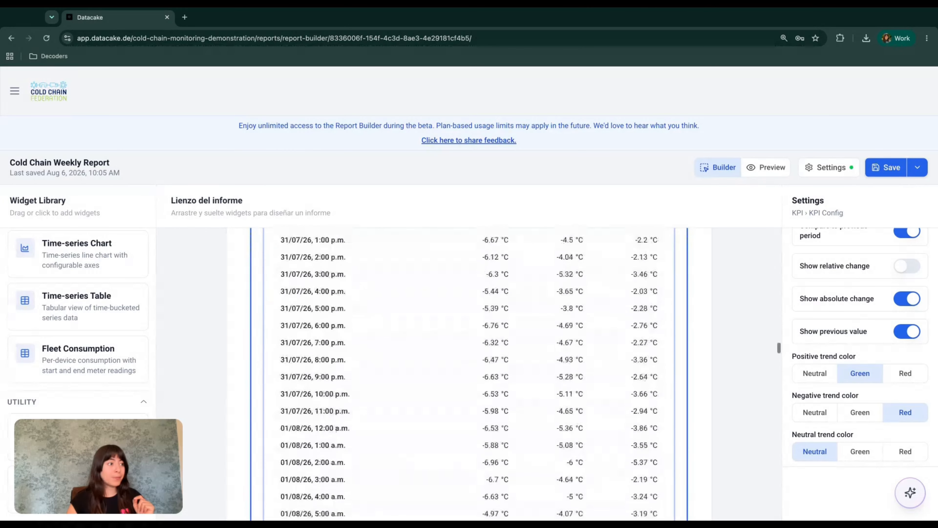
pyautogui.scroll(-15, 504, 391)
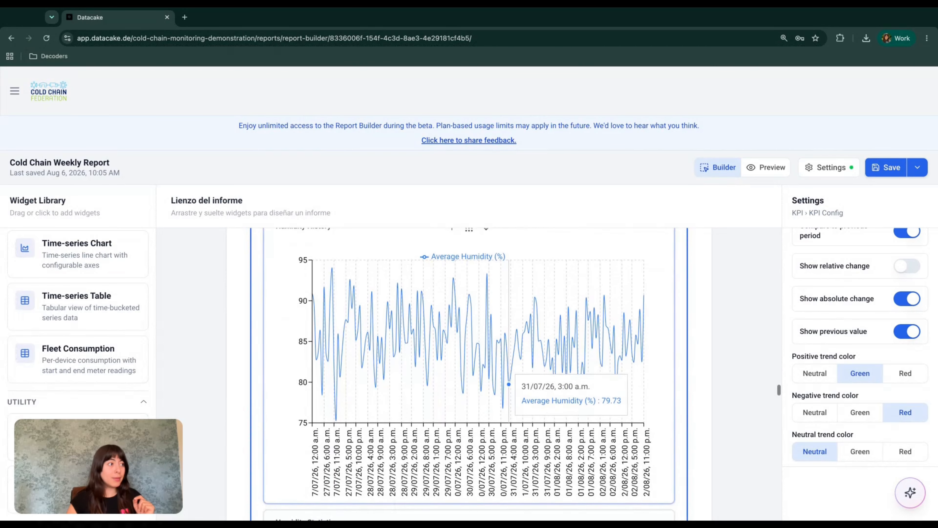
pyautogui.scroll(-12, 469, 374)
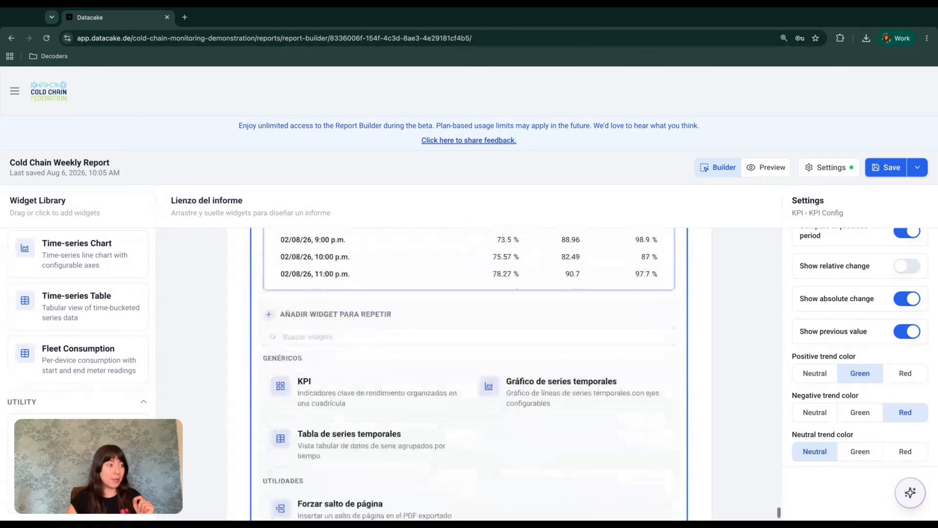
# Step: In Report Settings' Time tab, set Resolution to 1 day and preview the changes
pyautogui.click(814, 167)
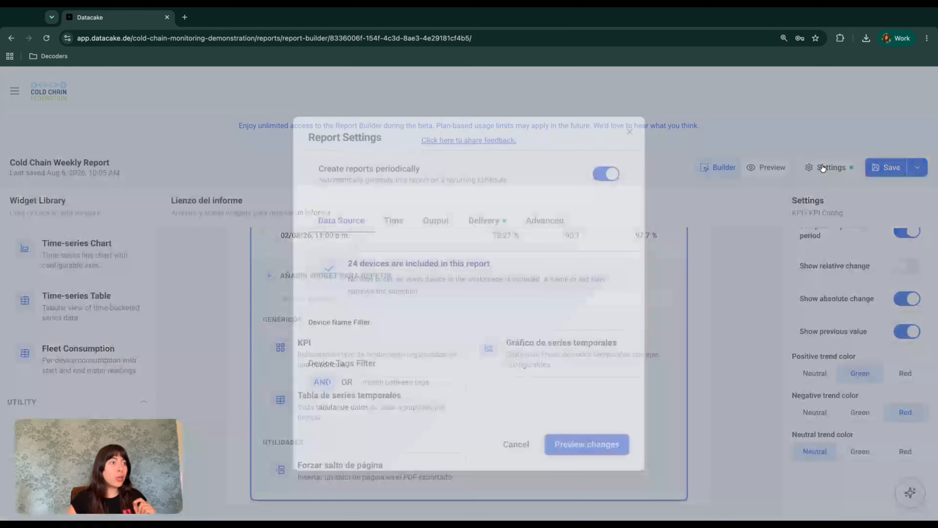
pyautogui.click(436, 226)
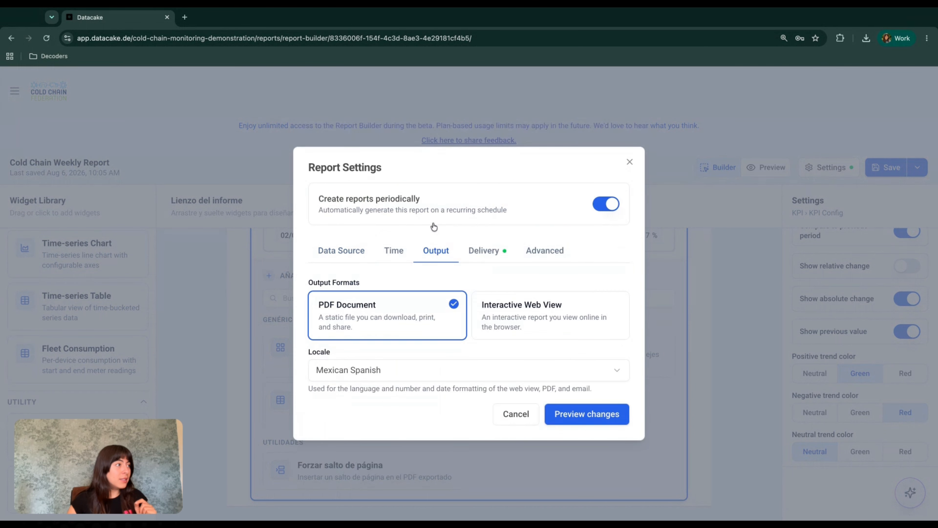
pyautogui.click(399, 258)
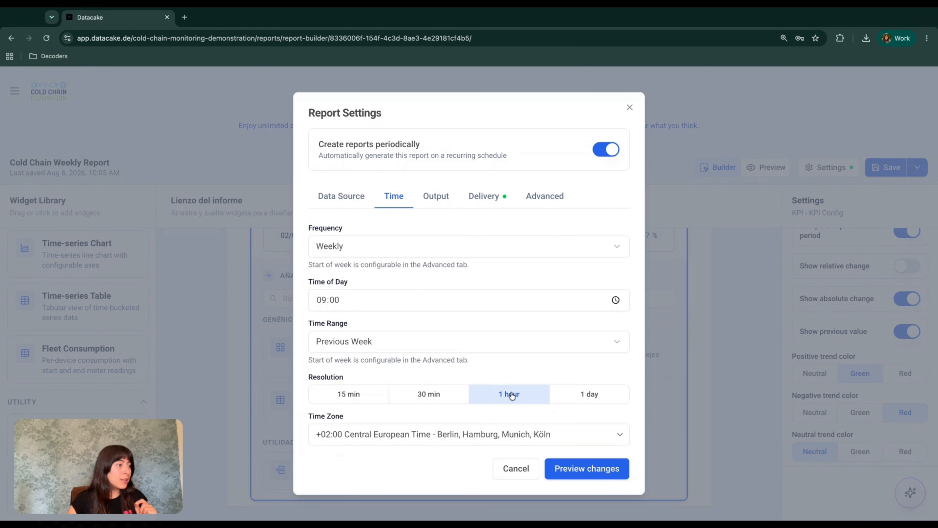
pyautogui.click(583, 392)
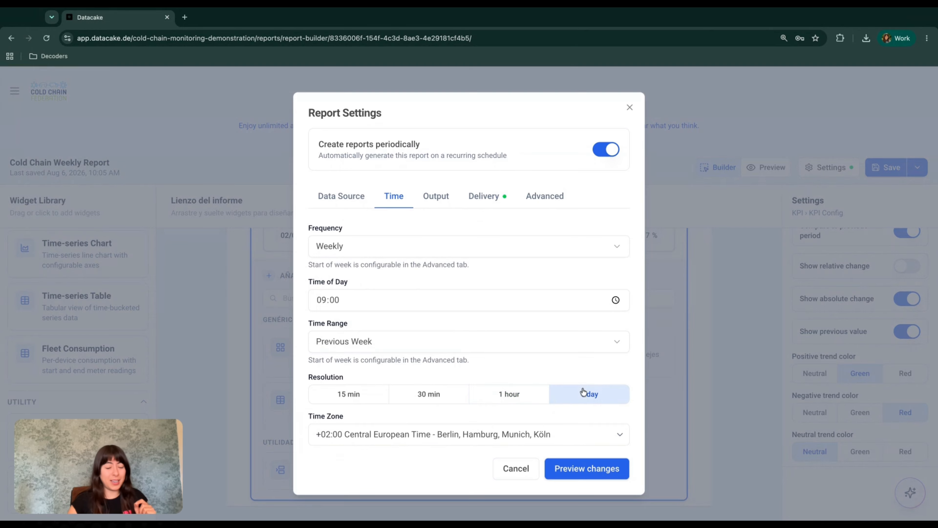
pyautogui.click(586, 475)
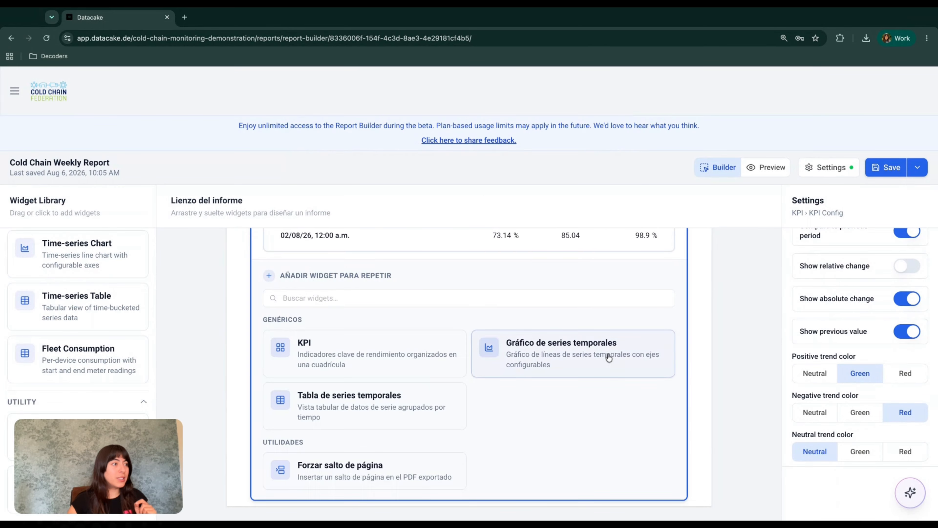
pyautogui.scroll(5, 608, 358)
pyautogui.scroll(5, 608, 357)
pyautogui.scroll(-5, 609, 358)
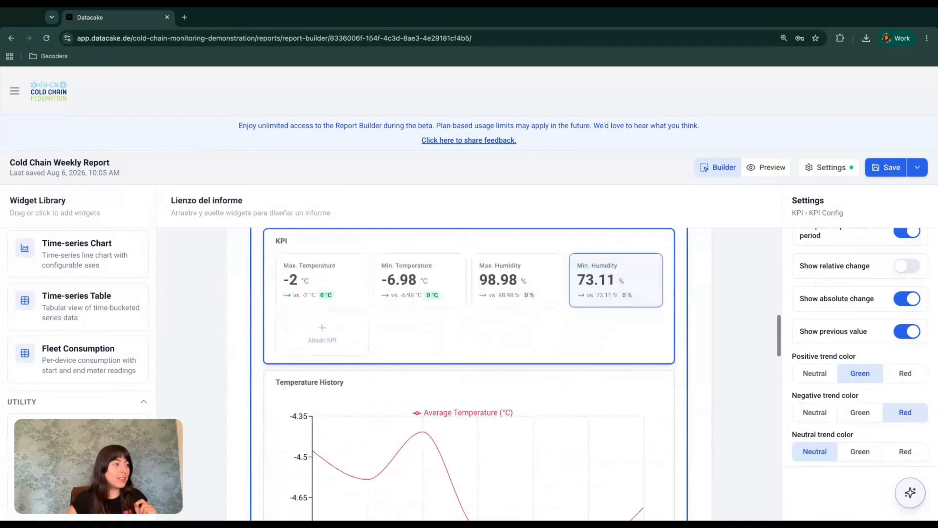
pyautogui.scroll(-2, 419, 341)
pyautogui.scroll(5, 419, 341)
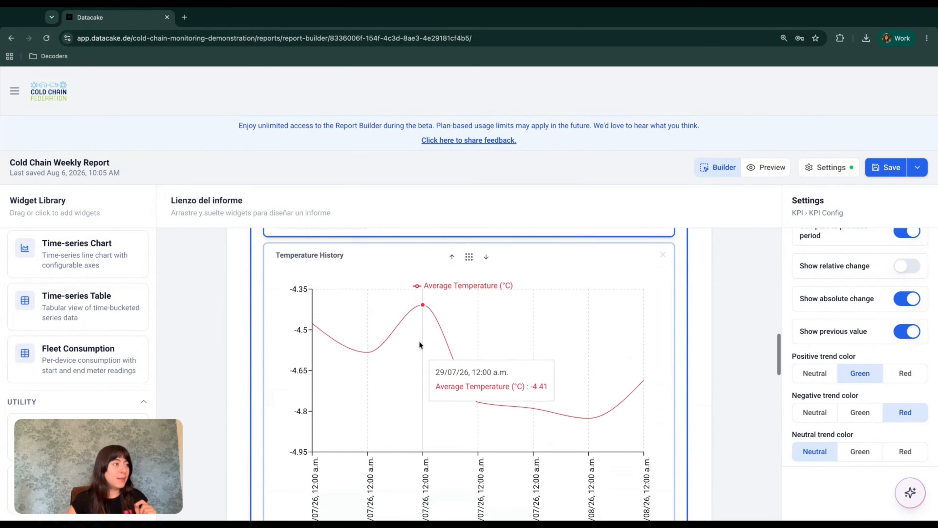
pyautogui.scroll(5, 425, 404)
pyautogui.scroll(-6, 428, 403)
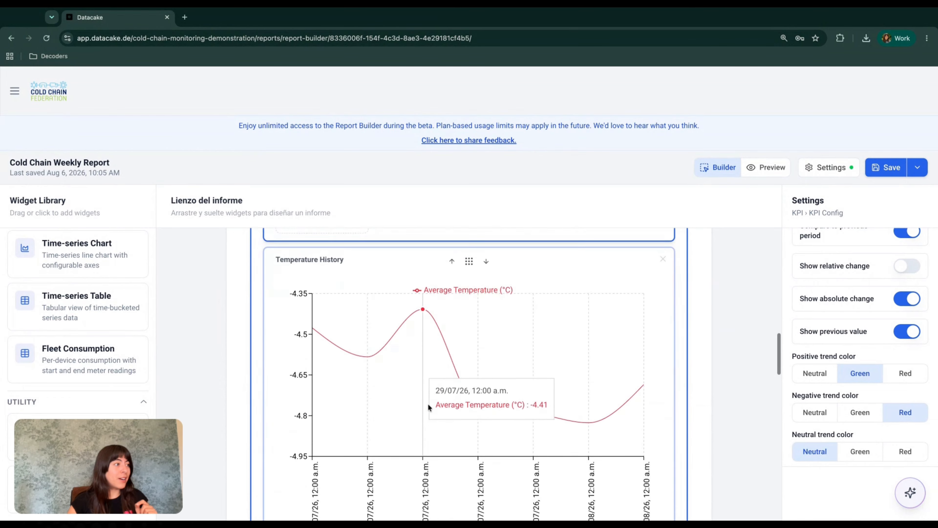
pyautogui.scroll(-2, 541, 379)
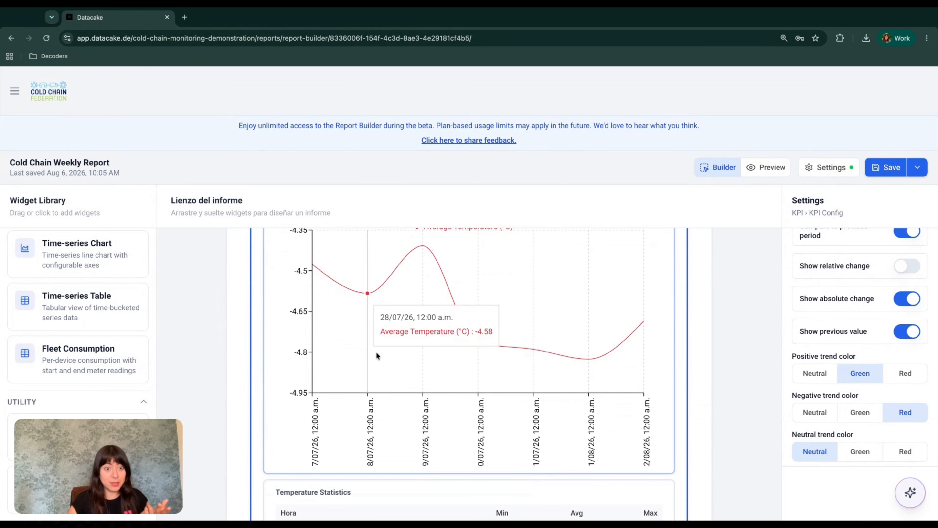
pyautogui.scroll(-5, 407, 351)
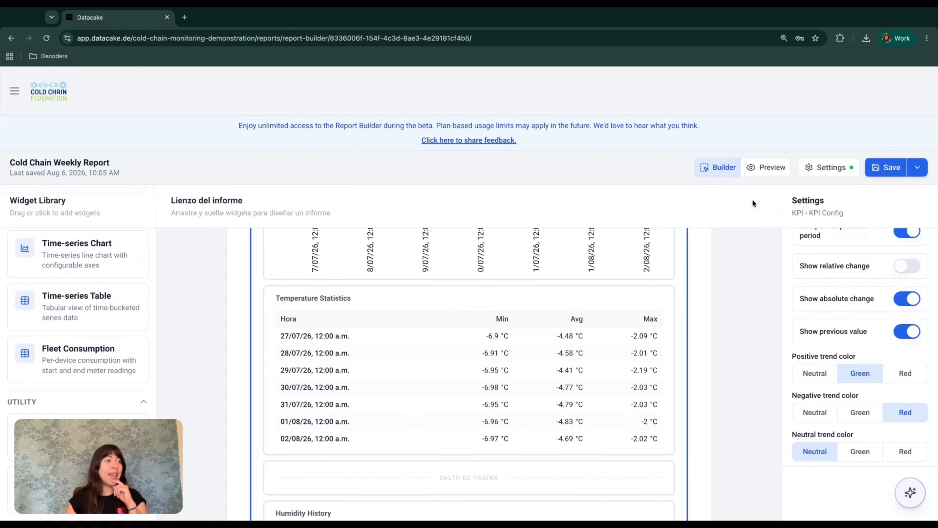
pyautogui.scroll(15, 558, 409)
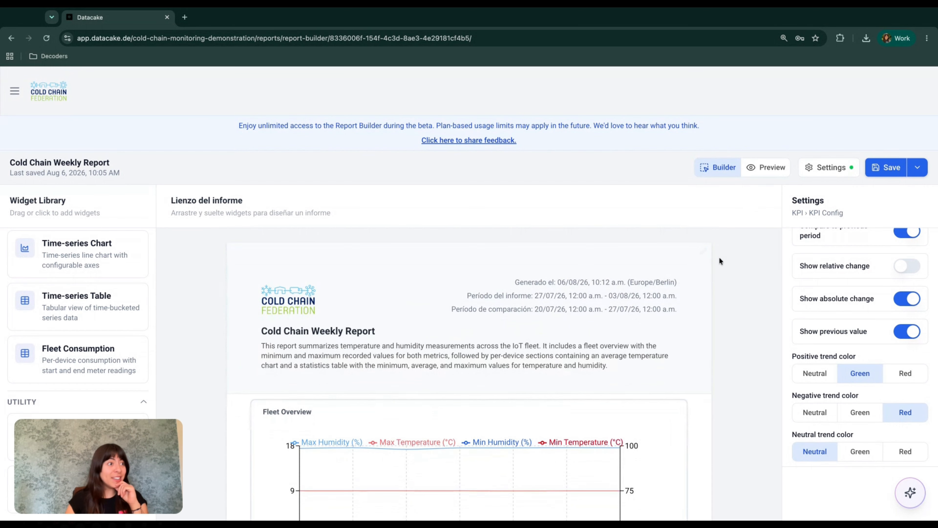
# Step: Preview the Cold Chain Weekly Report and scroll through every fridge's section
pyautogui.click(767, 168)
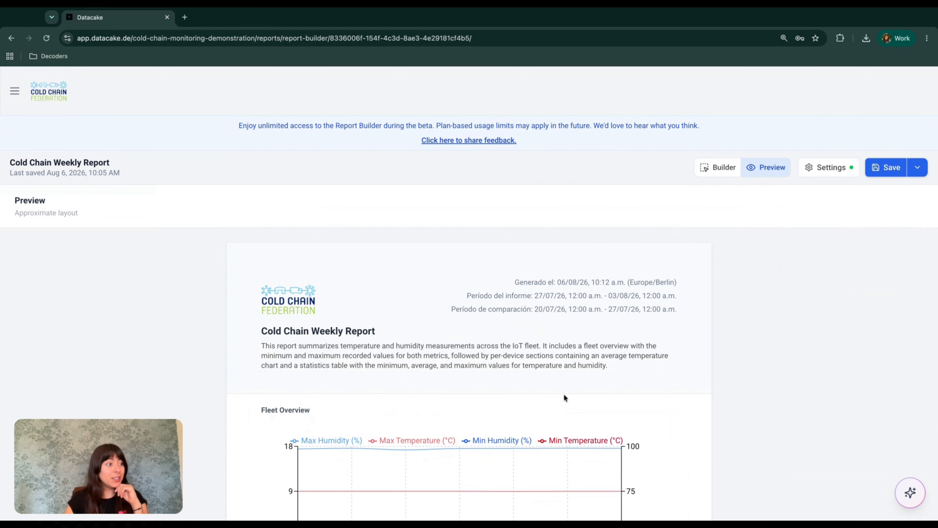
pyautogui.scroll(-5, 564, 384)
pyautogui.scroll(-6, 564, 375)
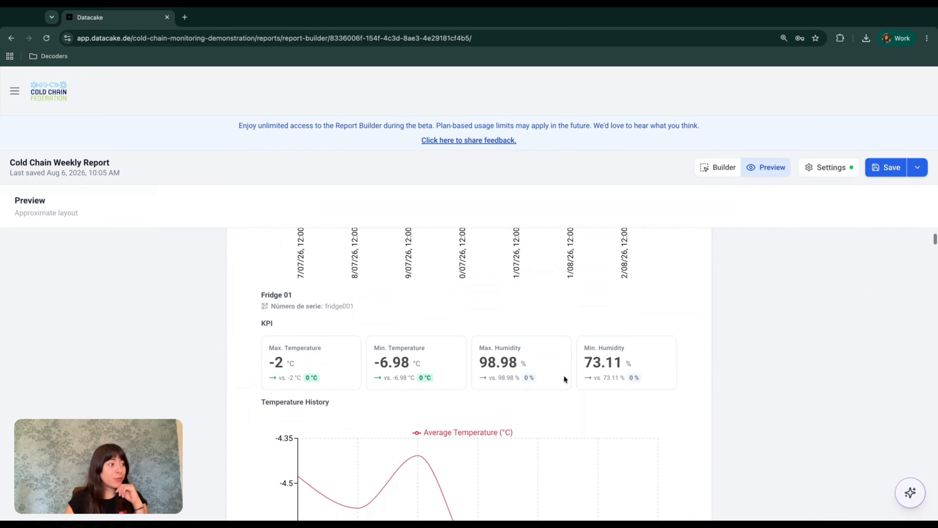
pyautogui.scroll(7, 325, 385)
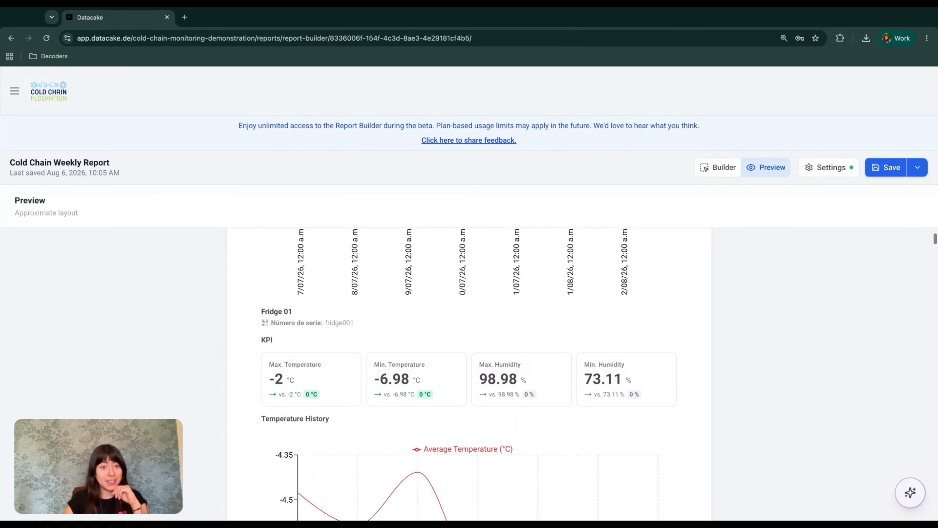
pyautogui.scroll(2, 324, 382)
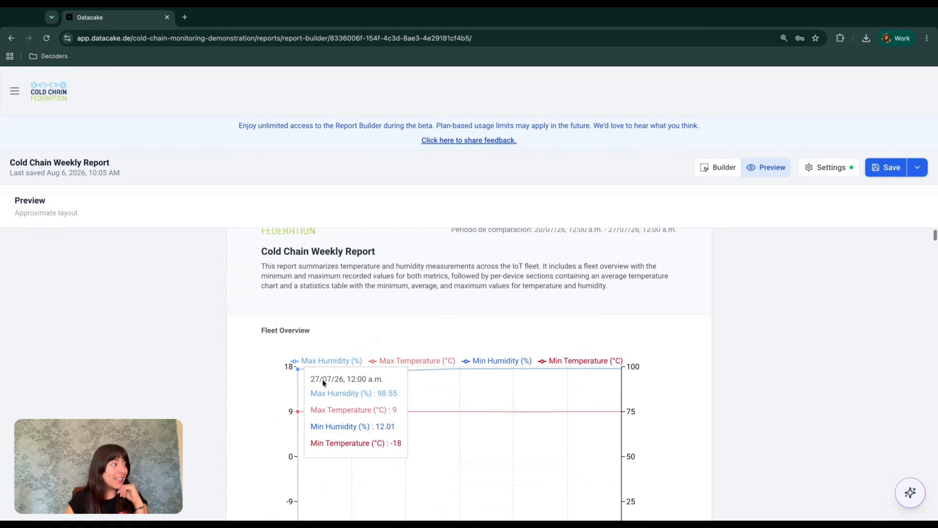
pyautogui.scroll(-5, 323, 379)
pyautogui.scroll(2, 323, 379)
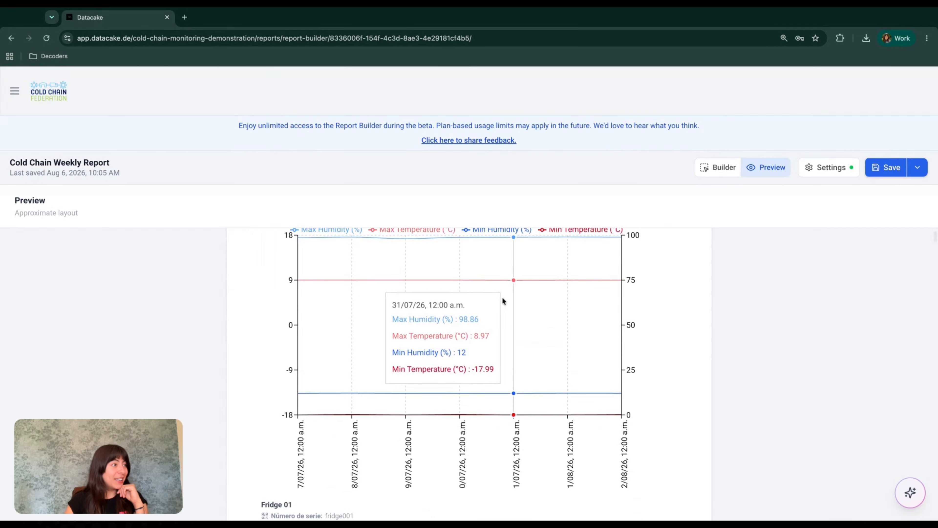
pyautogui.scroll(1, 502, 297)
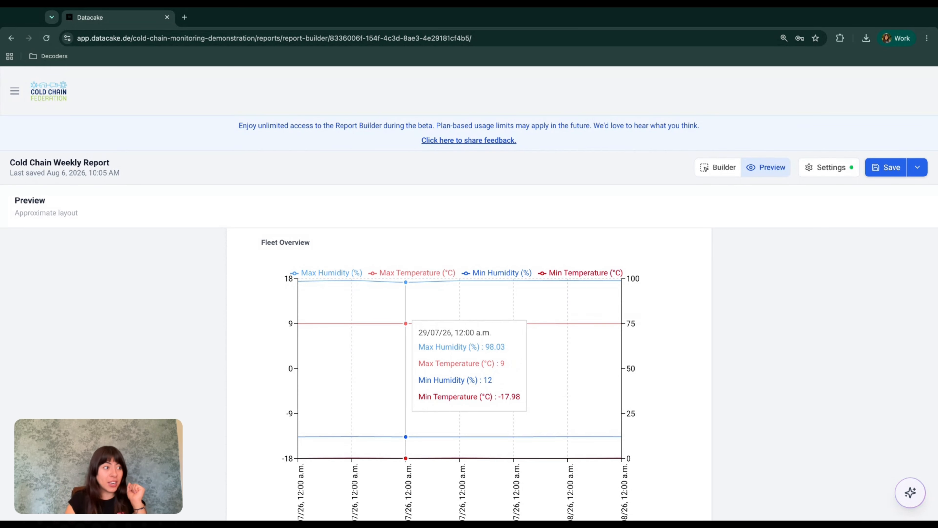
pyautogui.scroll(-5, 568, 324)
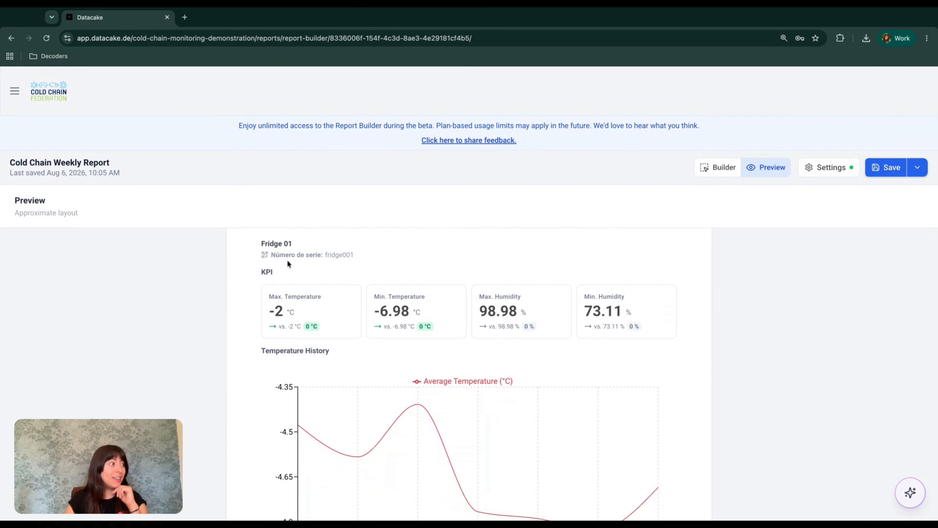
pyautogui.scroll(1, 288, 261)
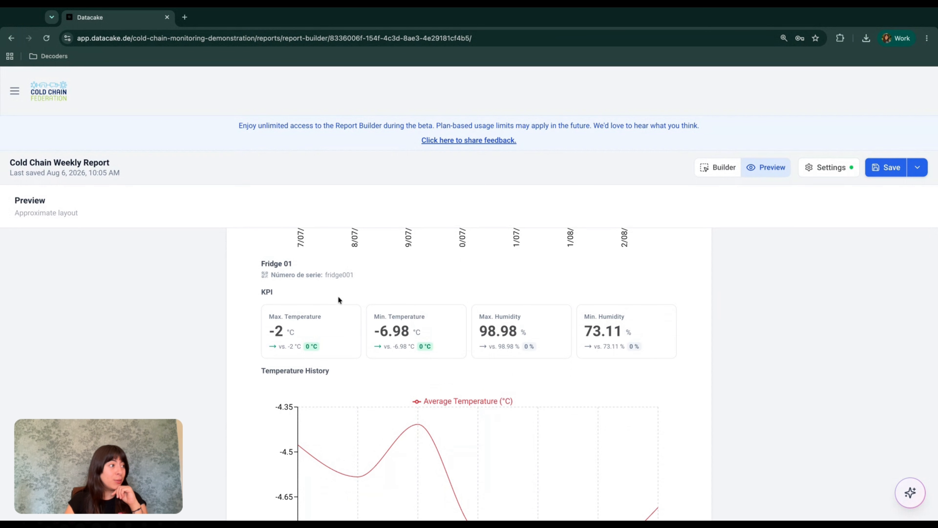
pyautogui.scroll(-1, 314, 303)
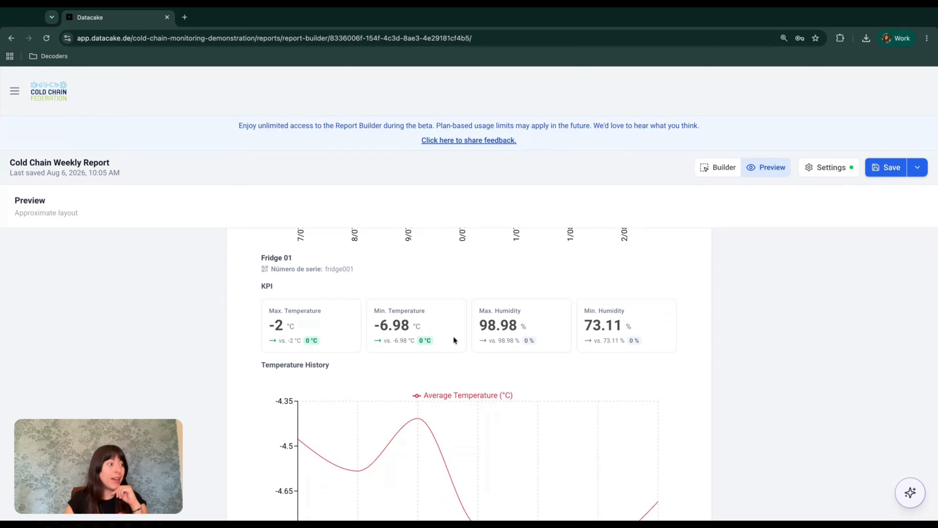
pyautogui.scroll(-3, 454, 339)
pyautogui.scroll(-5, 469, 370)
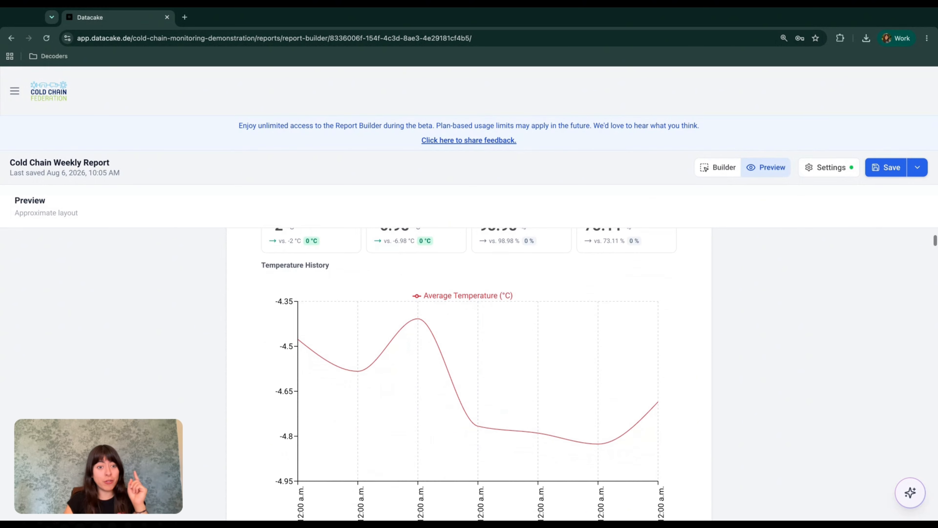
pyautogui.scroll(-7, 469, 370)
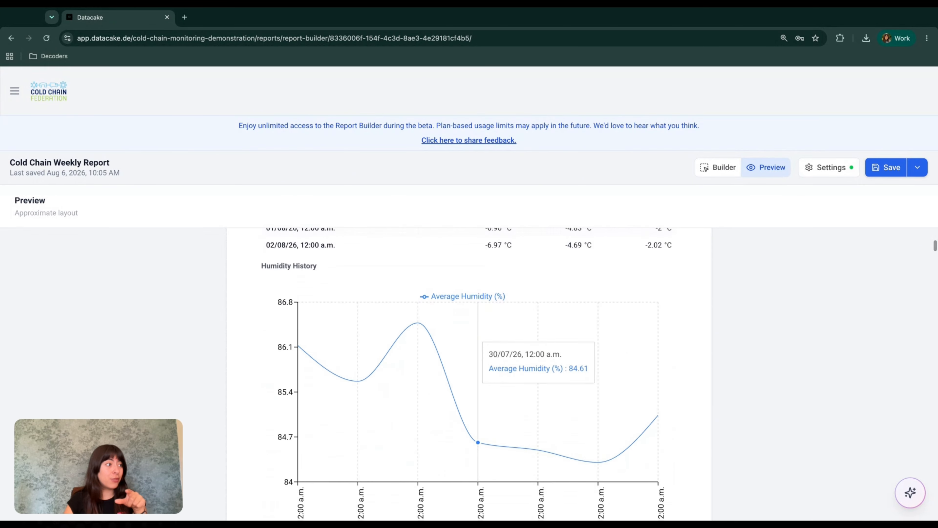
pyautogui.scroll(-4, 476, 355)
pyautogui.scroll(-9, 313, 256)
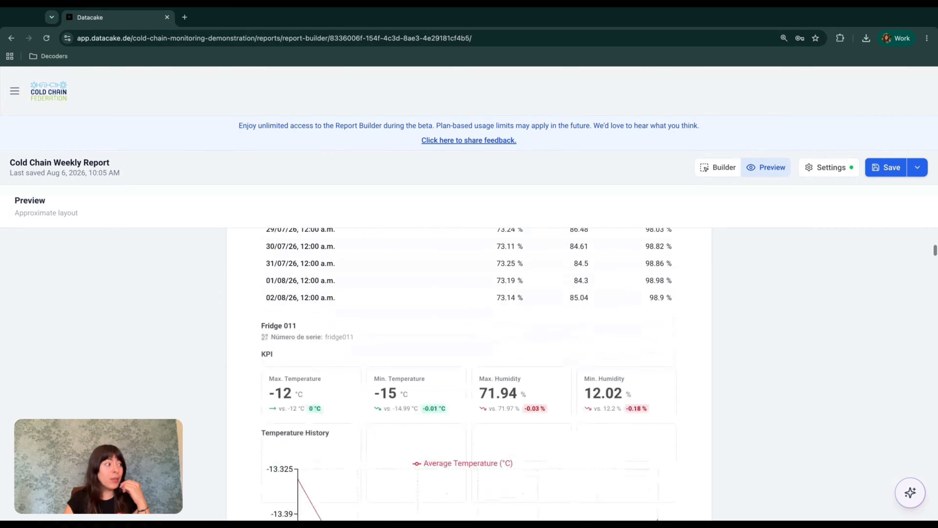
pyautogui.scroll(1, 313, 255)
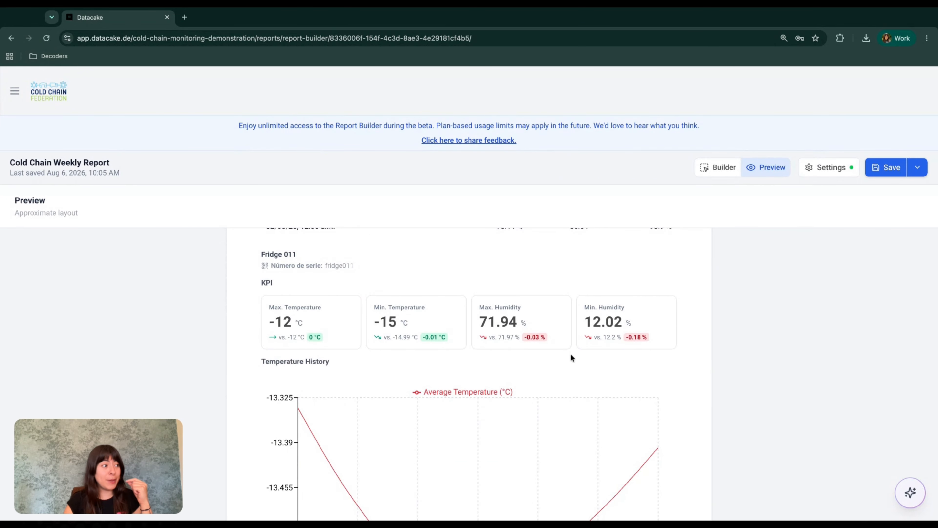
pyautogui.scroll(-4, 571, 354)
pyautogui.scroll(-13, 610, 408)
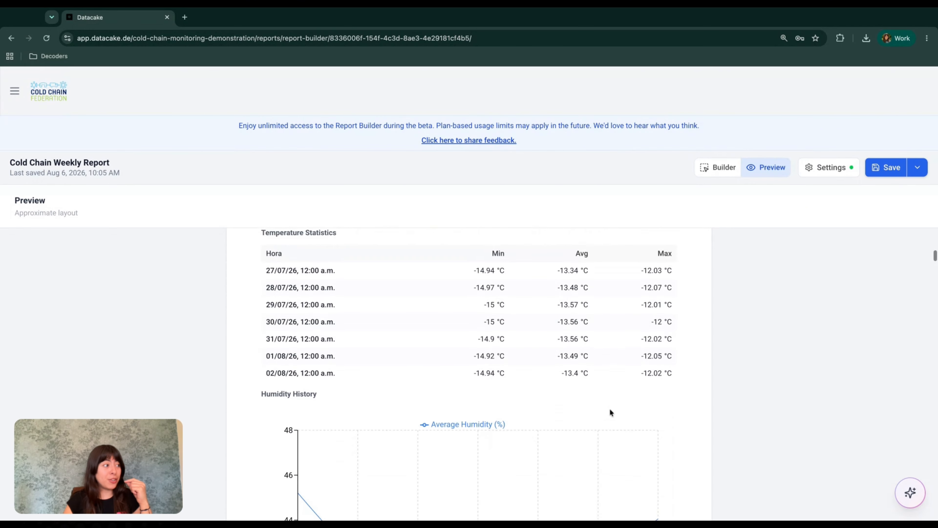
pyautogui.scroll(-8, 610, 409)
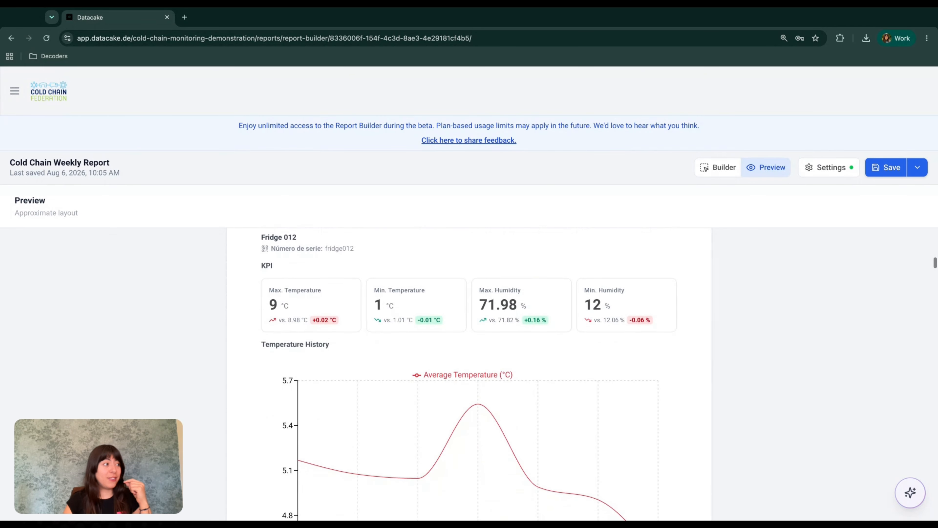
pyautogui.scroll(-12, 501, 442)
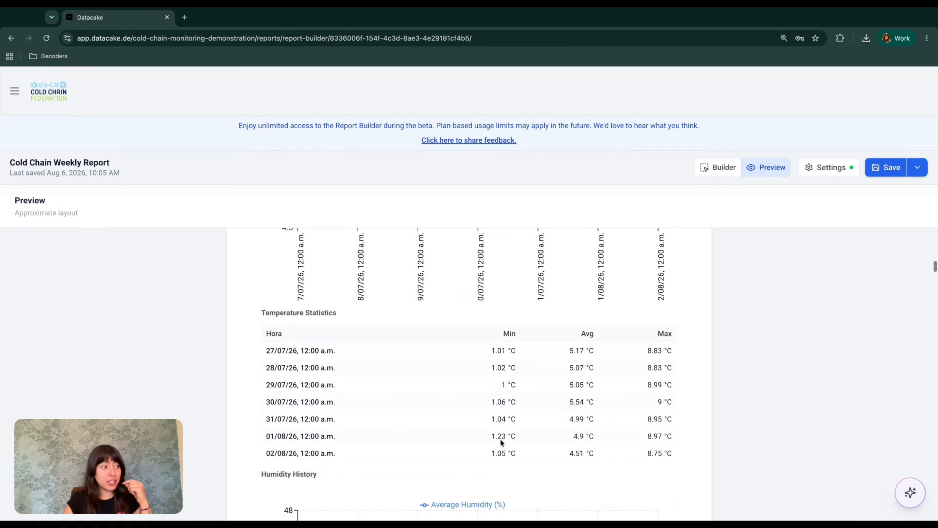
pyautogui.scroll(-15, 499, 439)
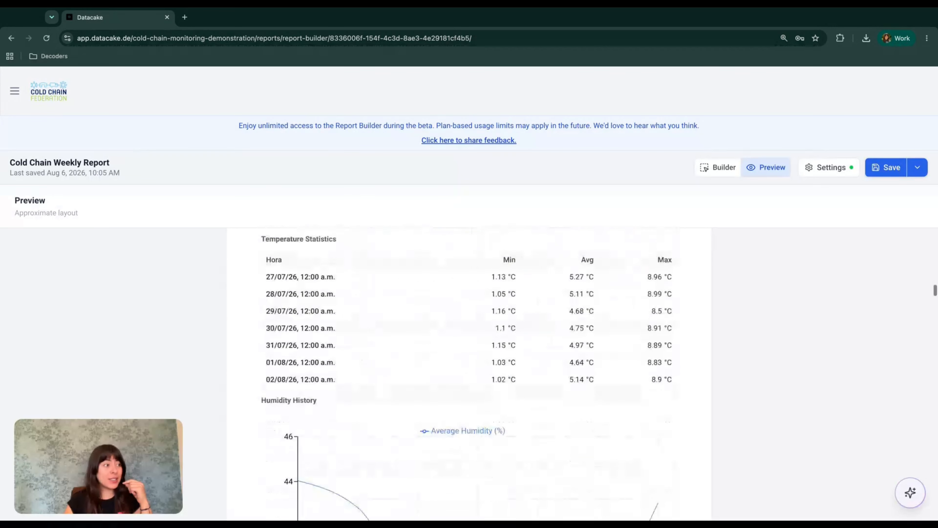
pyautogui.scroll(-15, 470, 374)
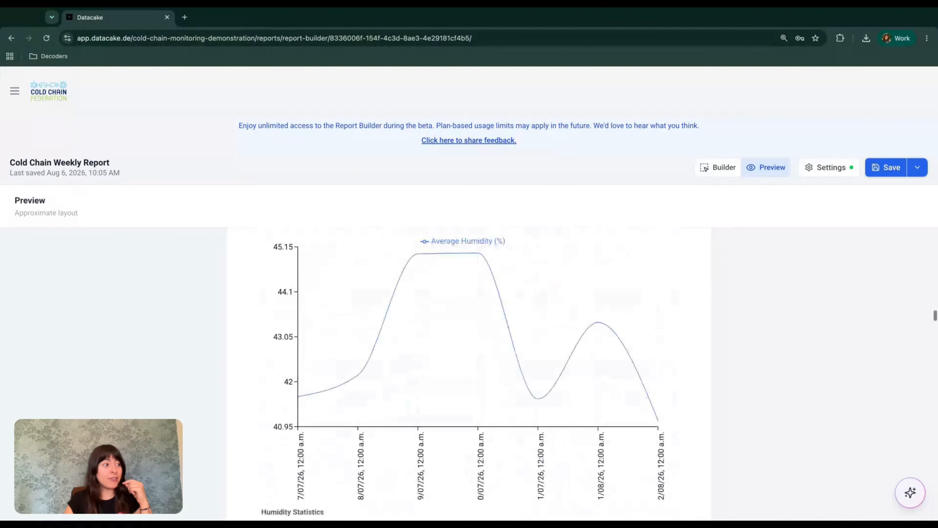
pyautogui.scroll(-8, 478, 370)
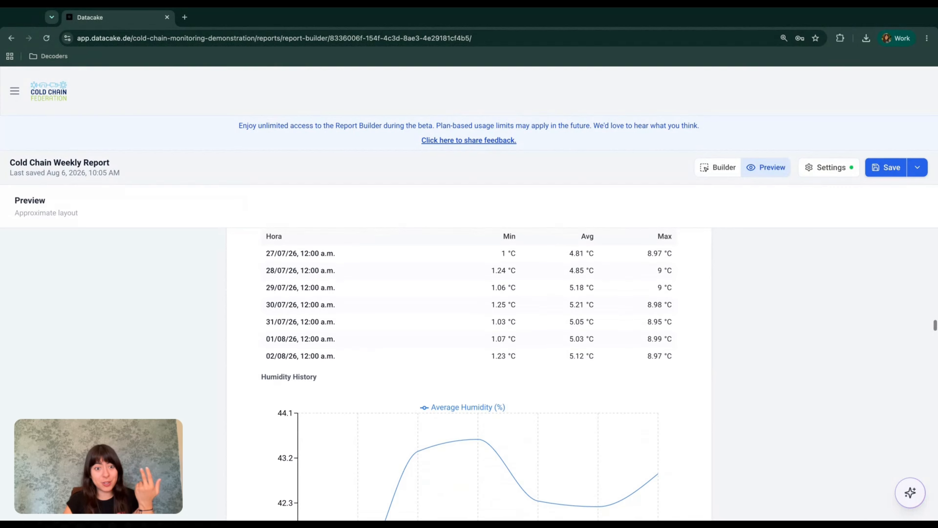
pyautogui.scroll(-3, 478, 370)
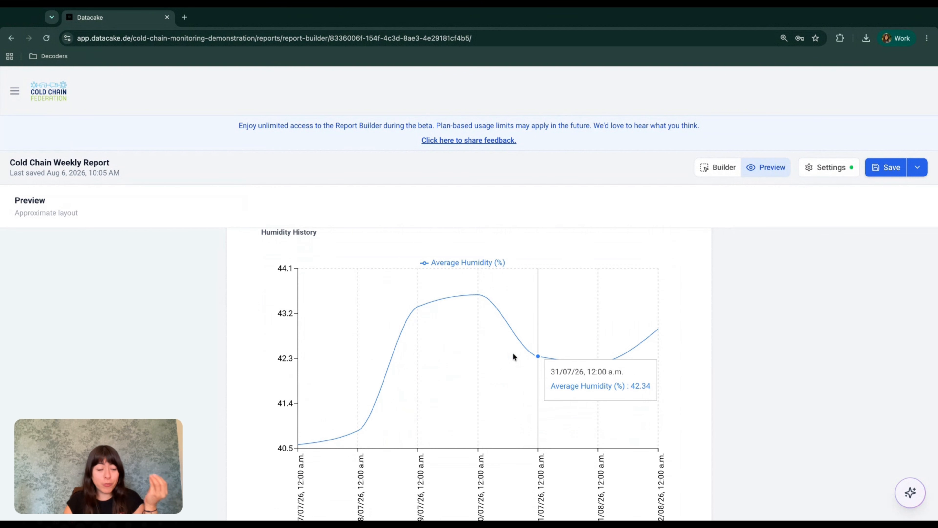
pyautogui.scroll(-6, 513, 353)
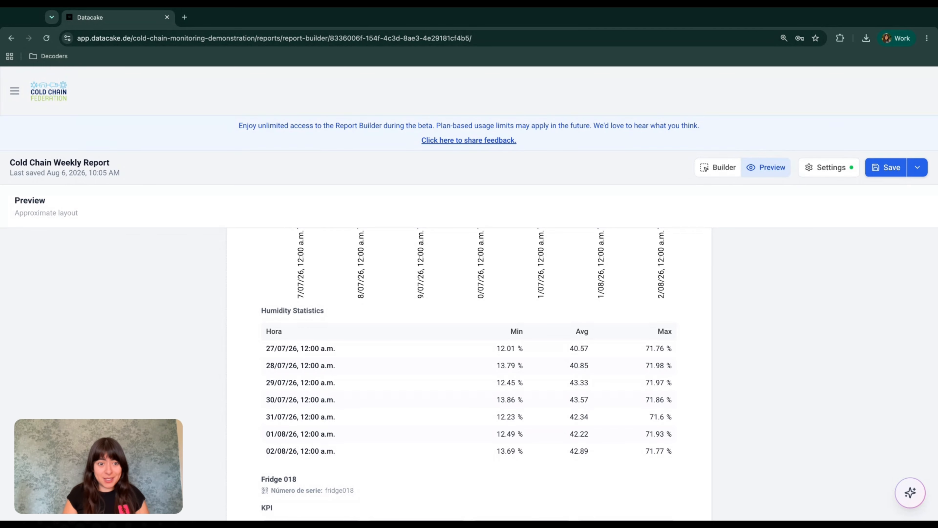
pyautogui.scroll(-5, 468, 370)
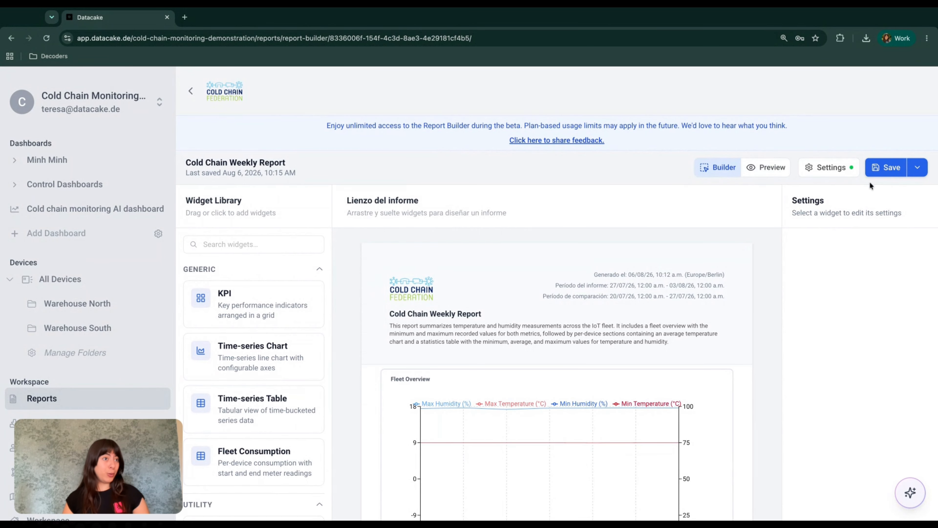
# Step: Save the Cold Chain Weekly Report and go to the Reports list
pyautogui.click(896, 173)
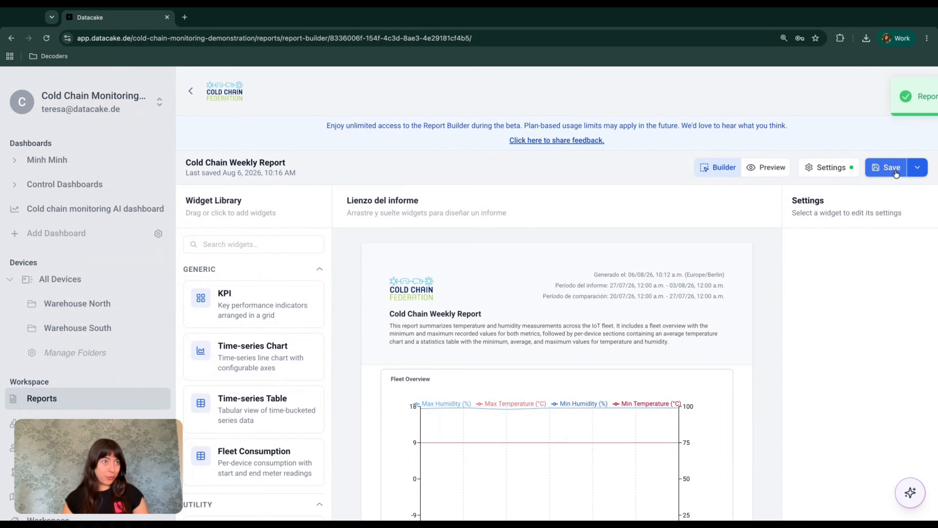
pyautogui.click(898, 172)
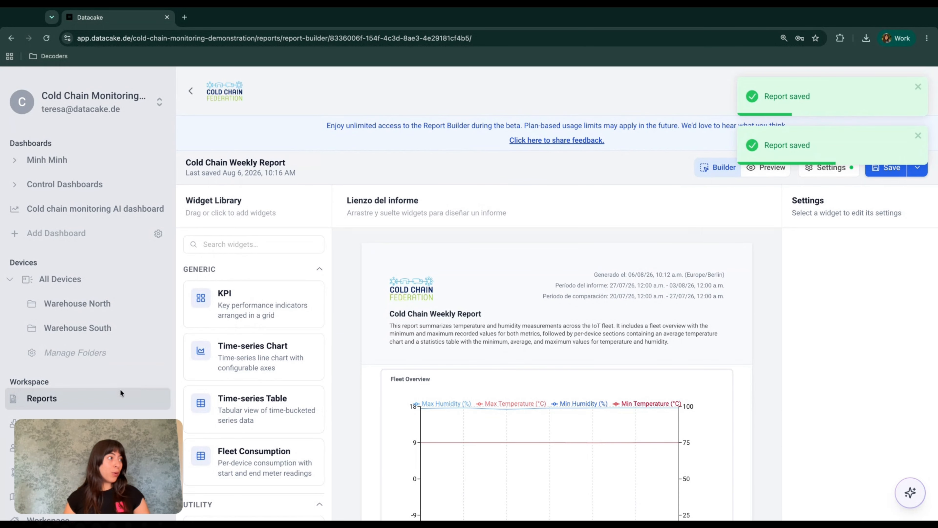
pyautogui.click(77, 401)
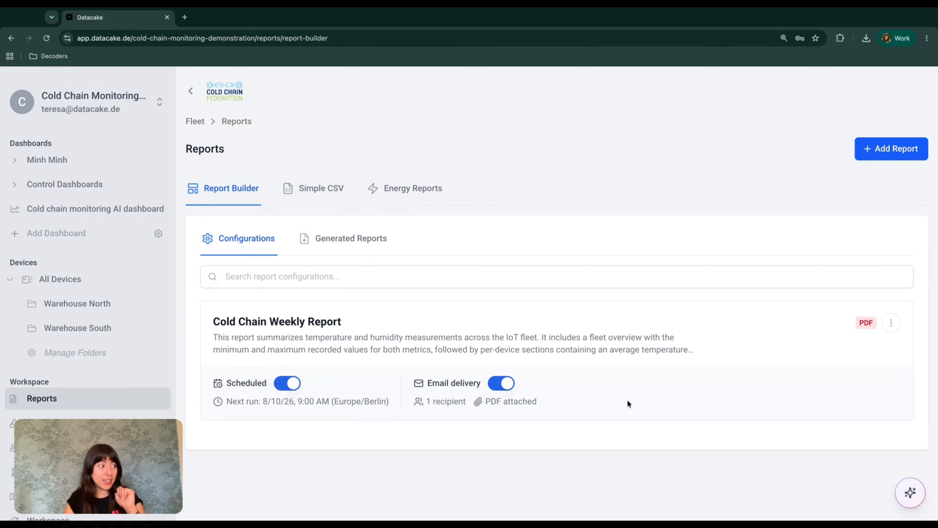
# Step: Turn Email delivery off with confirmation, then switch it back on
pyautogui.click(500, 384)
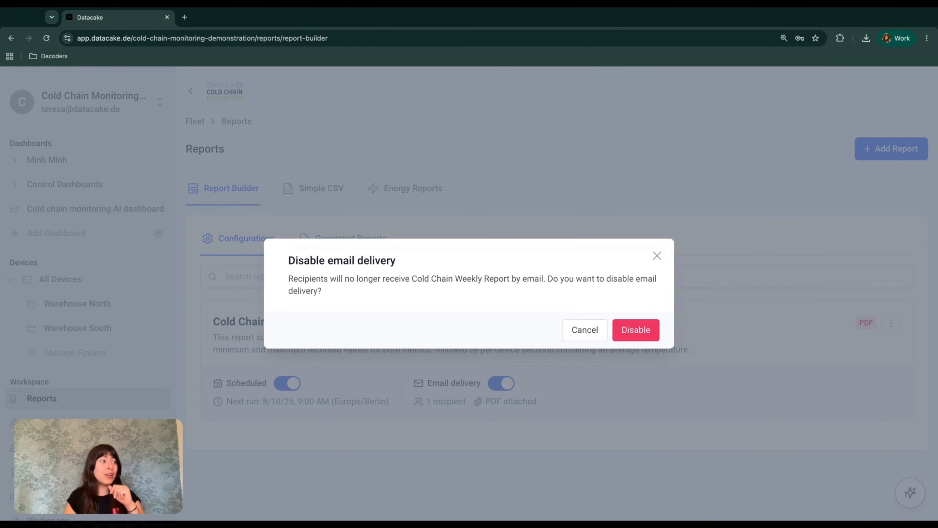
pyautogui.click(636, 330)
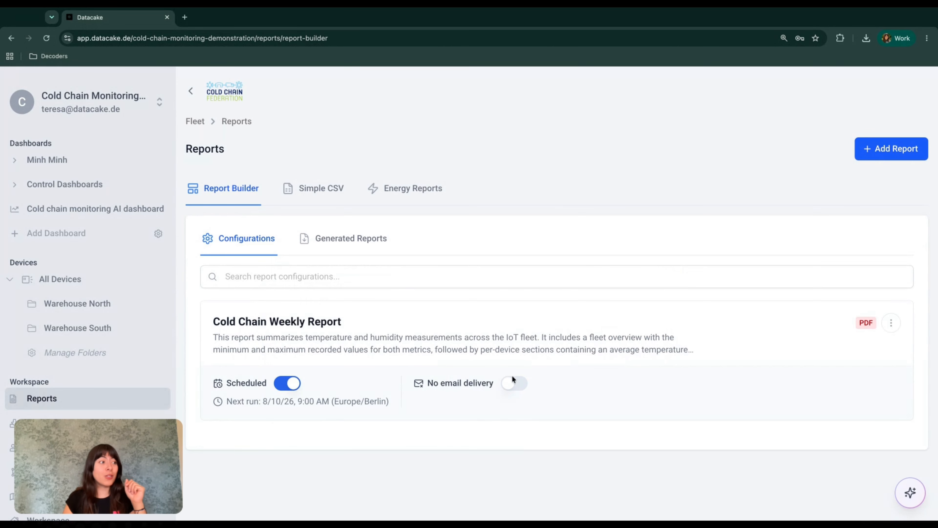
pyautogui.click(517, 387)
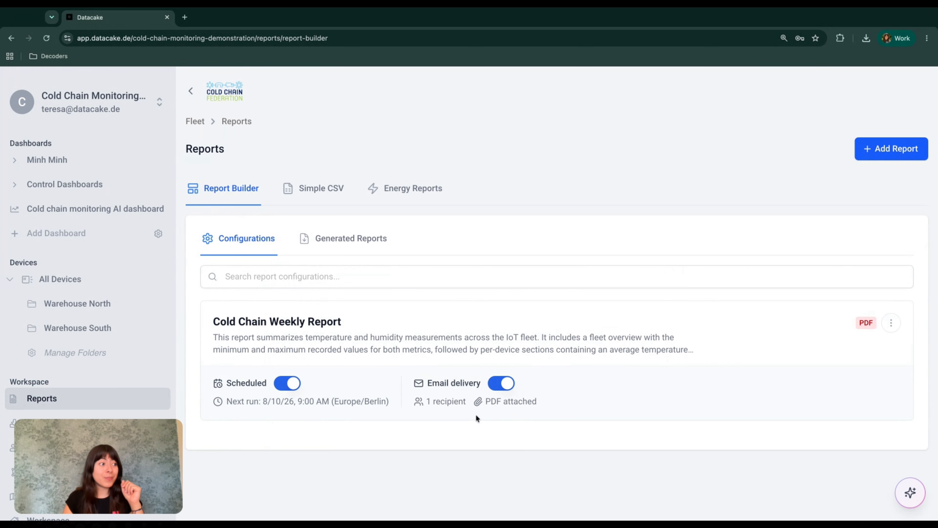
# Step: Switch off the Scheduled toggle and confirm Disable
pyautogui.moveTo(434, 400)
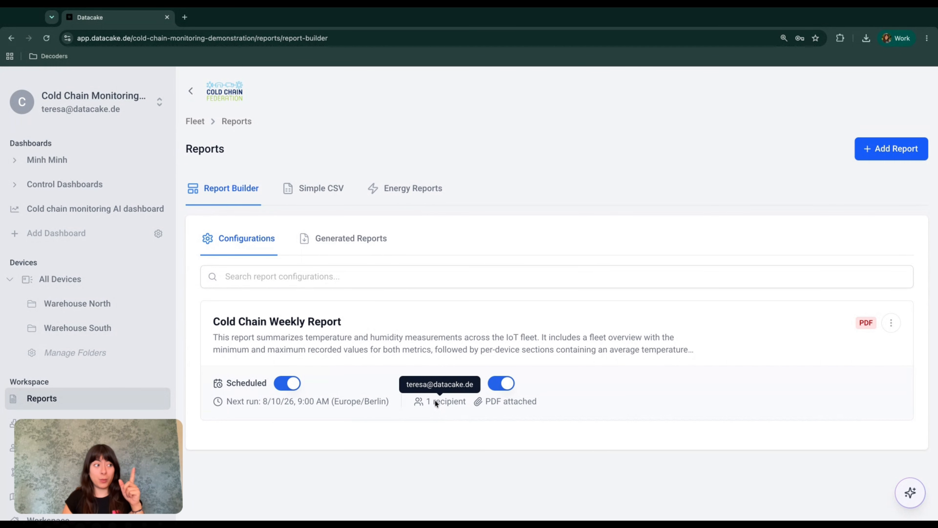
pyautogui.click(287, 386)
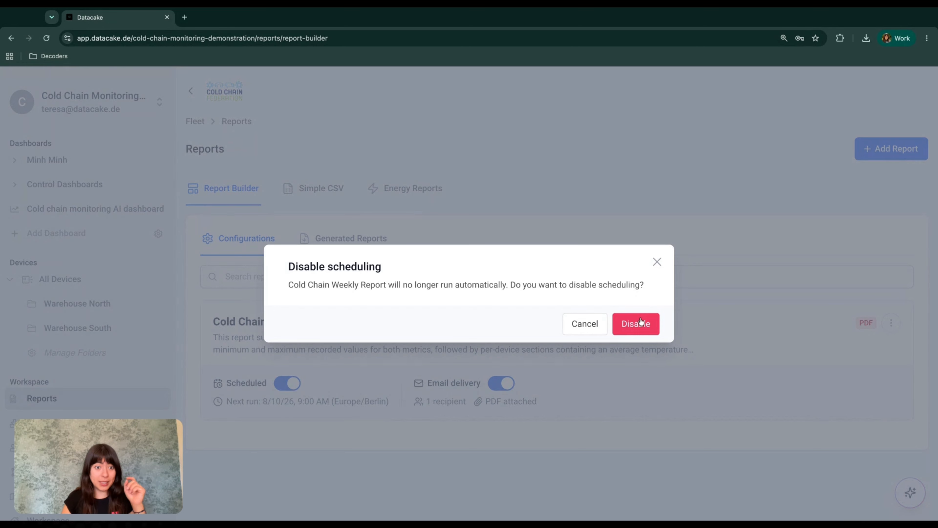
pyautogui.click(630, 330)
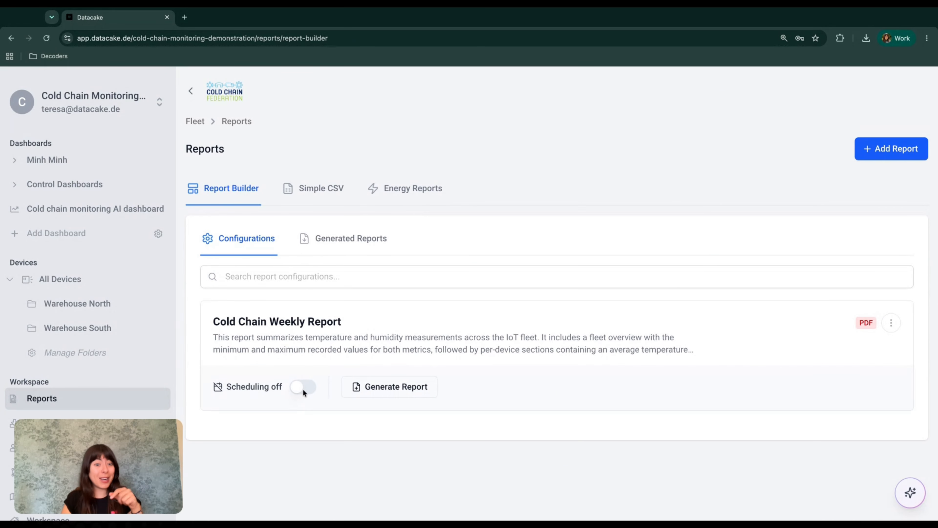
# Step: Generate the report for Jul 27 – Aug 3, 2026 with Send by email enabled
pyautogui.click(407, 388)
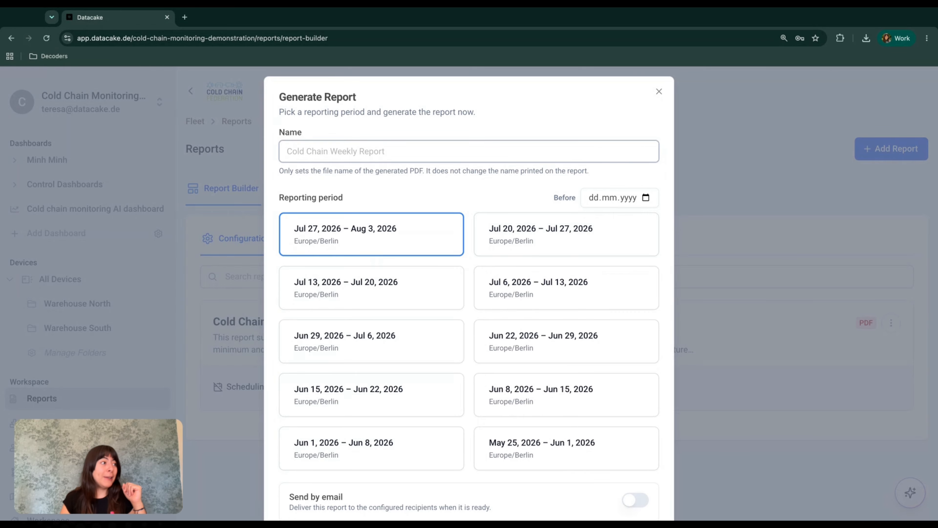
pyautogui.click(563, 236)
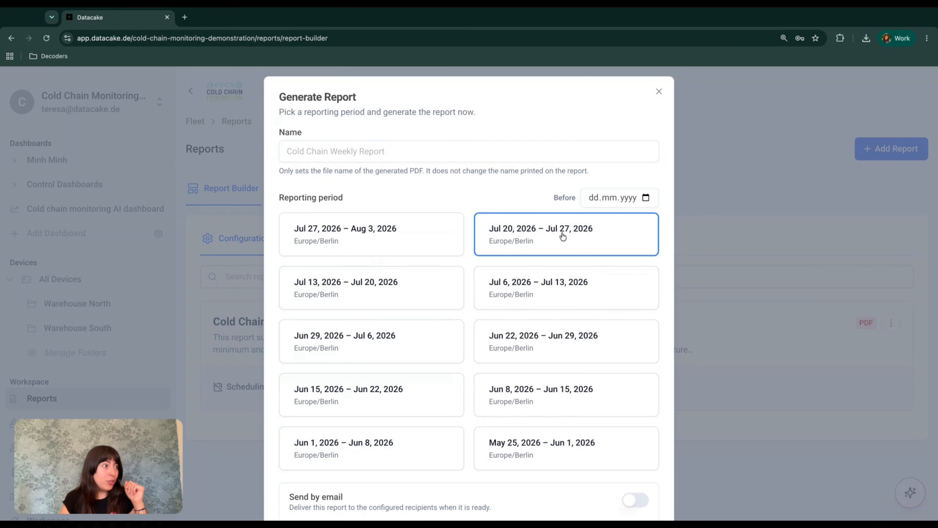
pyautogui.click(391, 282)
pyautogui.click(503, 305)
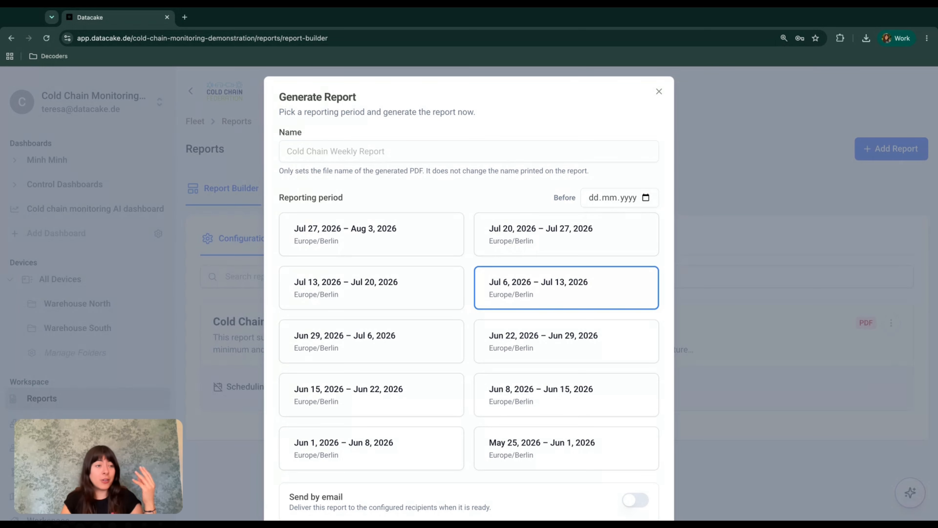
pyautogui.click(364, 218)
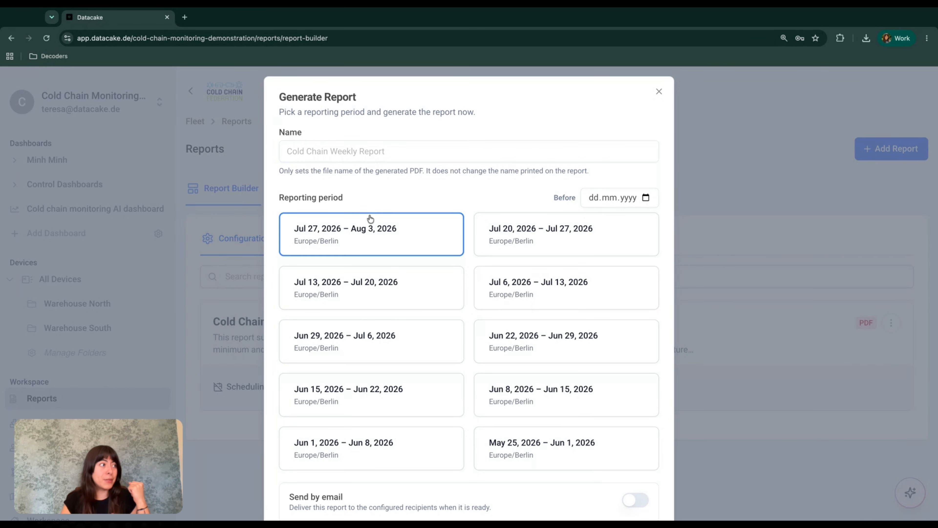
pyautogui.scroll(-1, 399, 184)
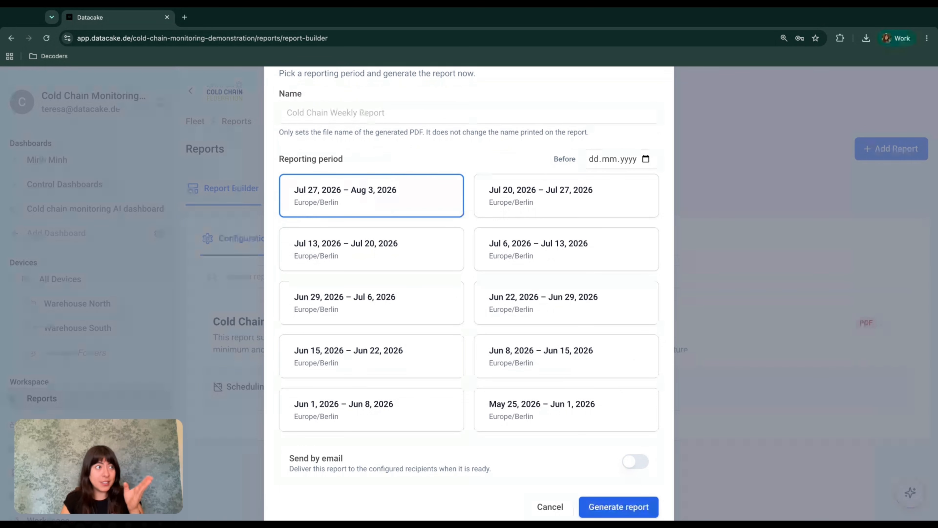
pyautogui.scroll(-1, 494, 444)
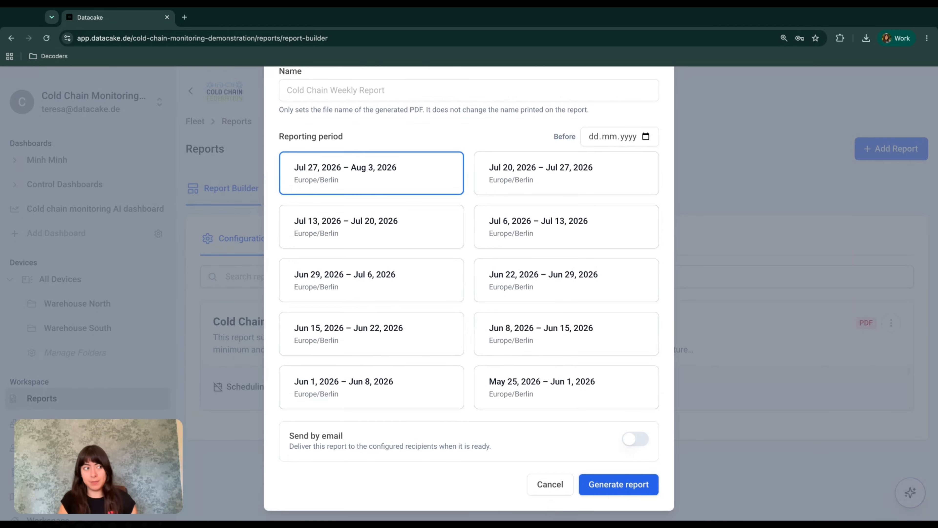
pyautogui.click(639, 444)
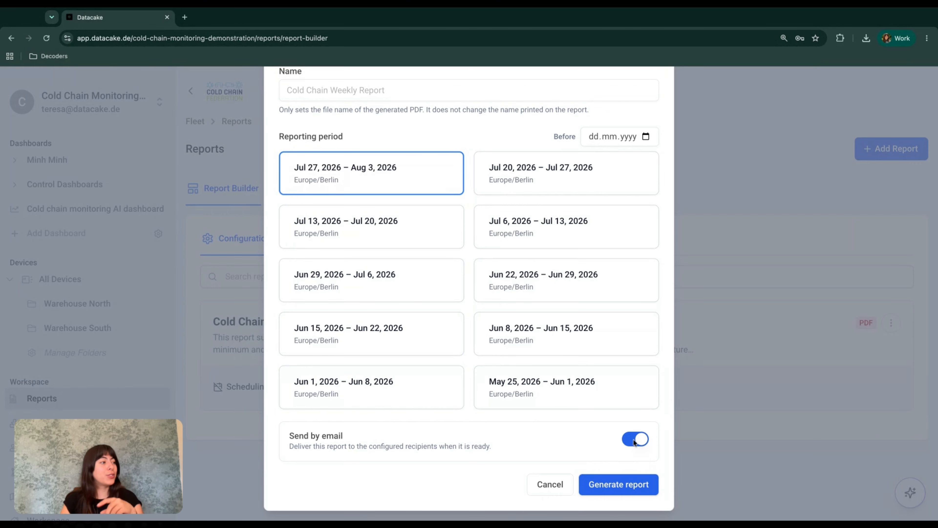
pyautogui.click(614, 487)
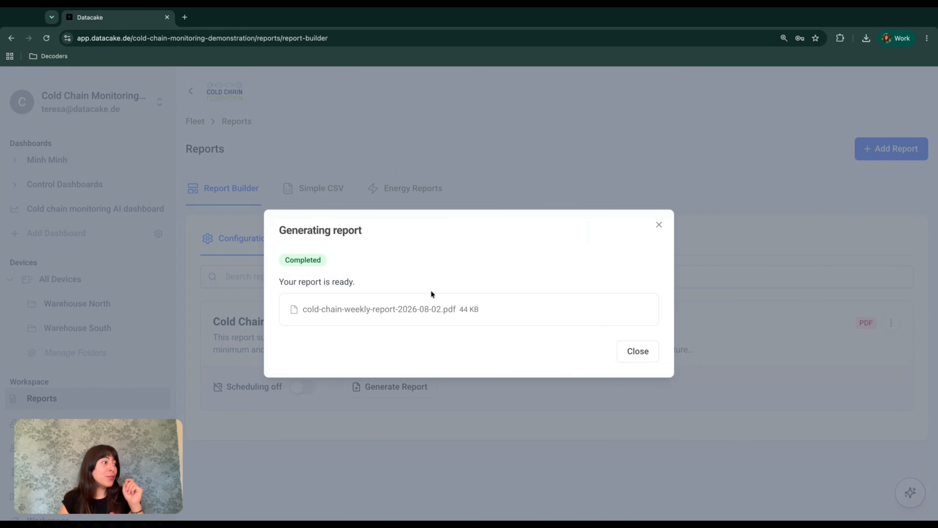
# Step: Open cold-chain-weekly-report-2026-08-02.pdf from the Generating report dialog
pyautogui.click(384, 314)
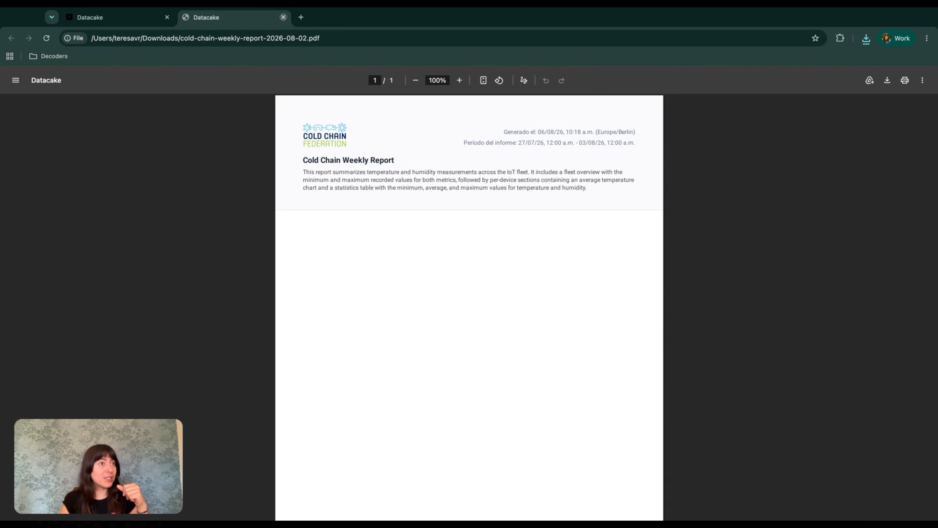
# Step: Close the PDF and completion notice, then turn scheduling back on
pyautogui.click(283, 17)
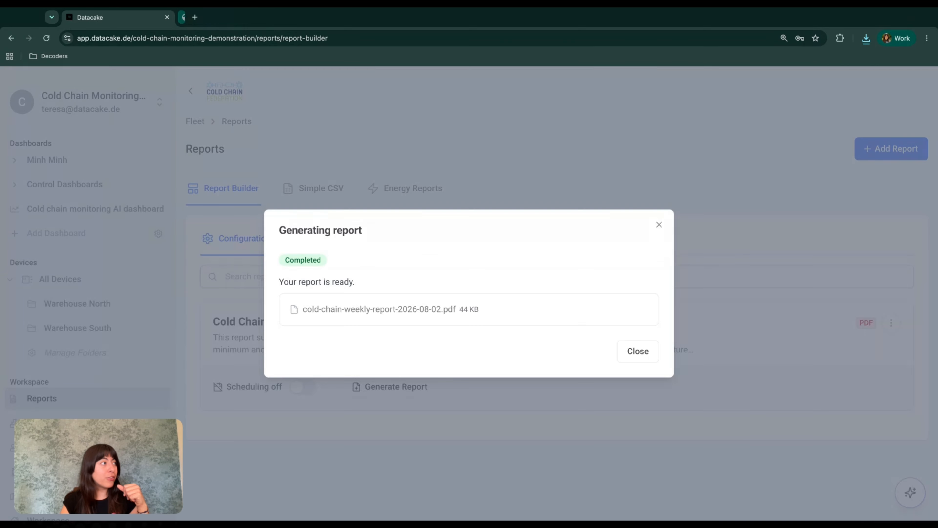
pyautogui.click(659, 225)
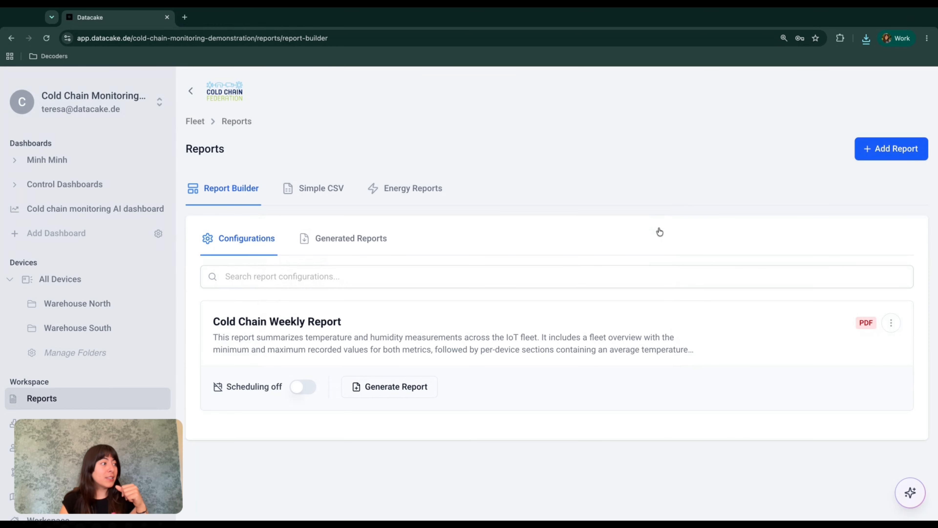
pyautogui.click(301, 388)
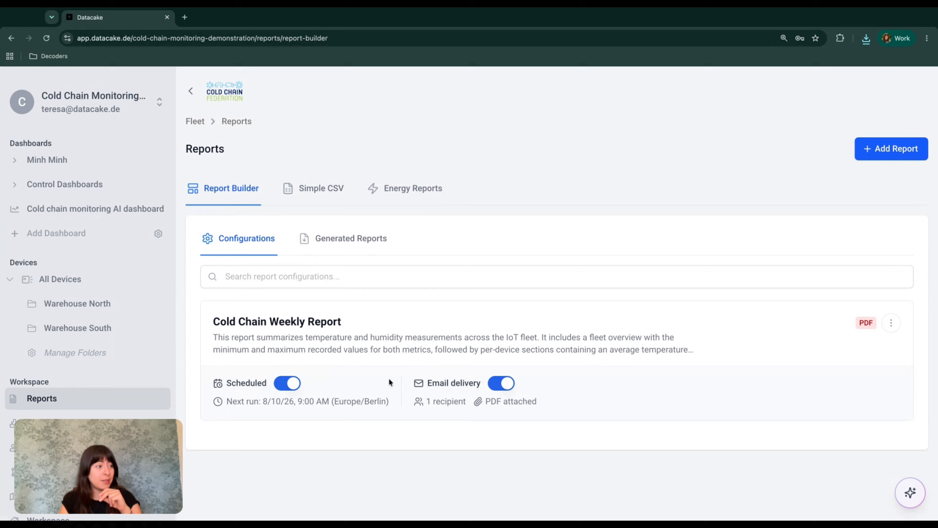
# Step: Reopen Generate Report, enable email, close it unsent, and show Generated Reports
pyautogui.click(891, 326)
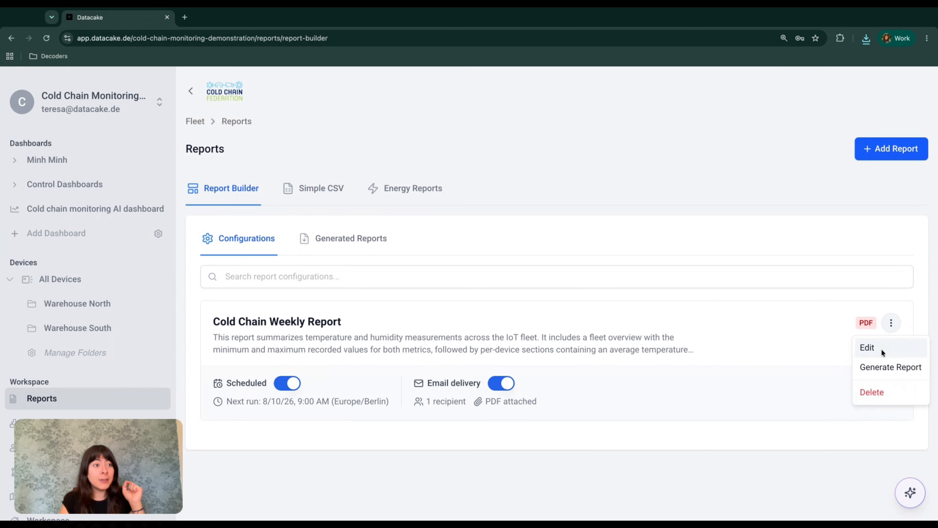
pyautogui.click(887, 368)
pyautogui.scroll(-1, 511, 396)
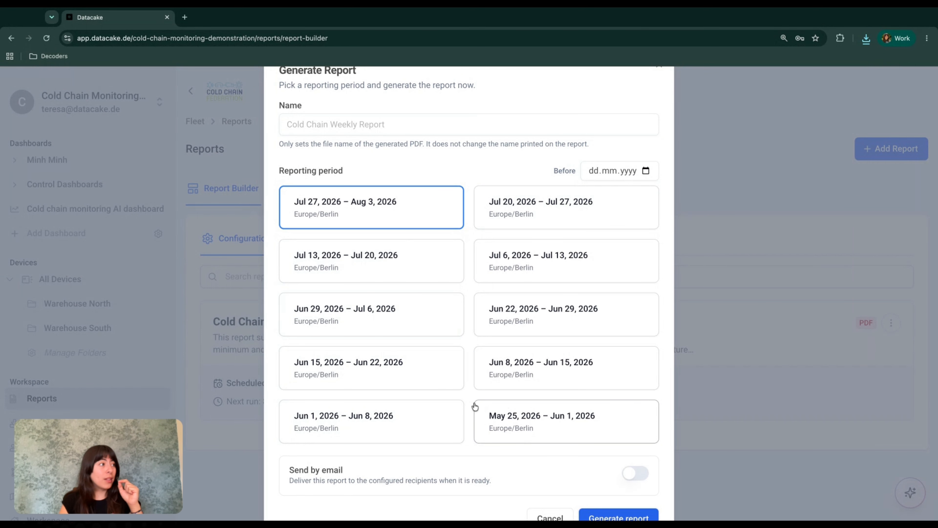
pyautogui.scroll(-1, 360, 202)
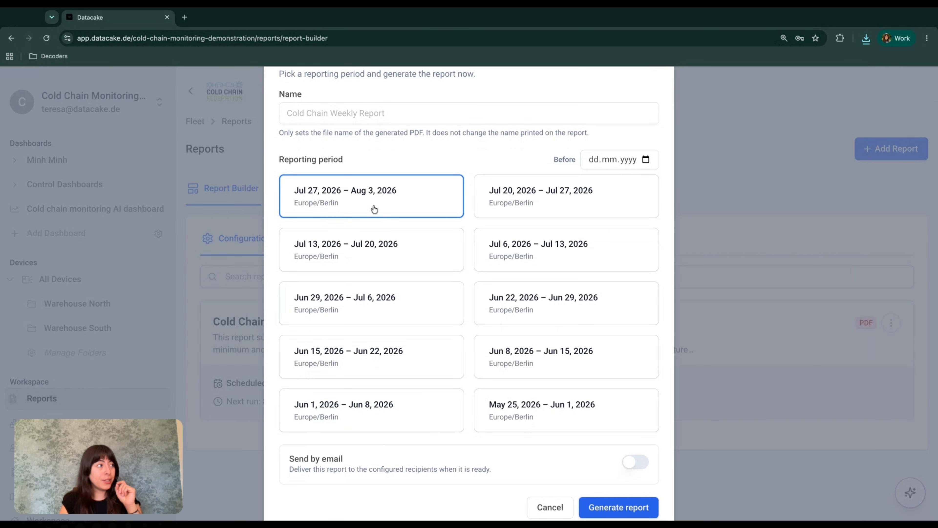
pyautogui.scroll(-2, 374, 209)
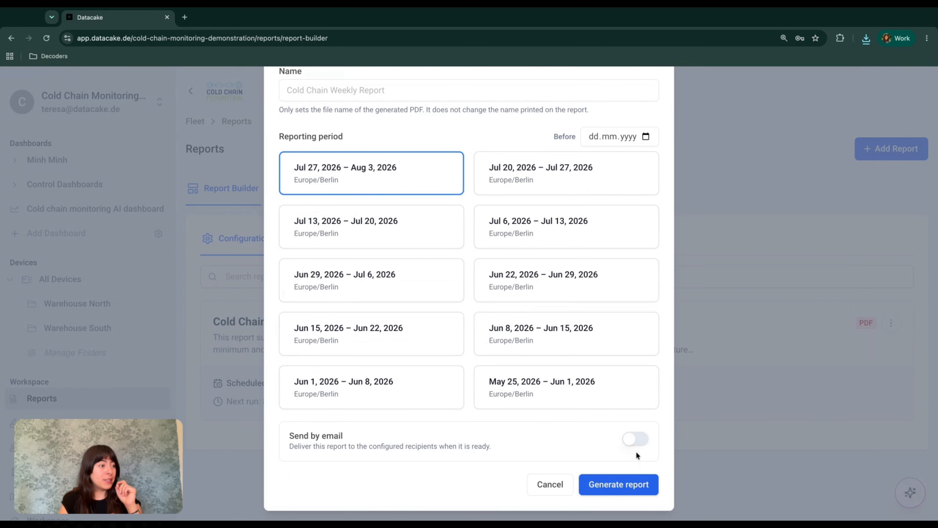
pyautogui.click(637, 441)
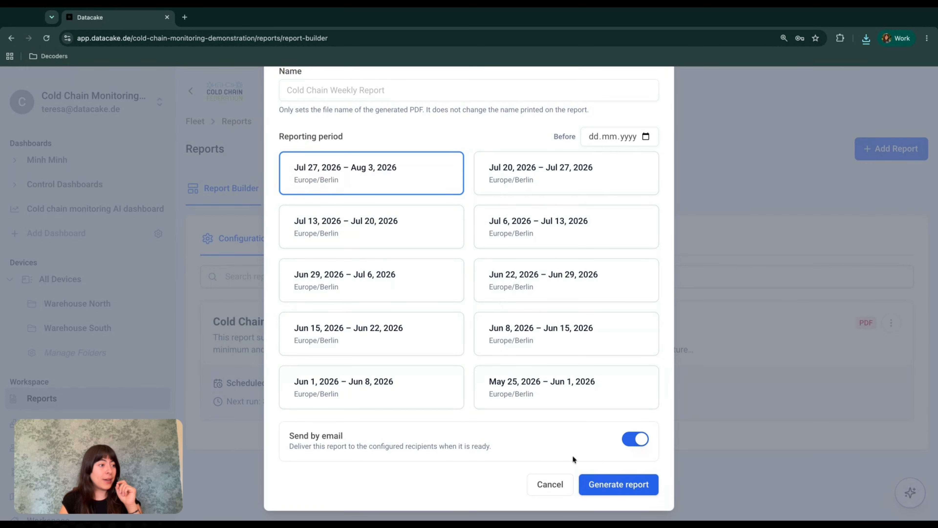
pyautogui.scroll(3, 524, 394)
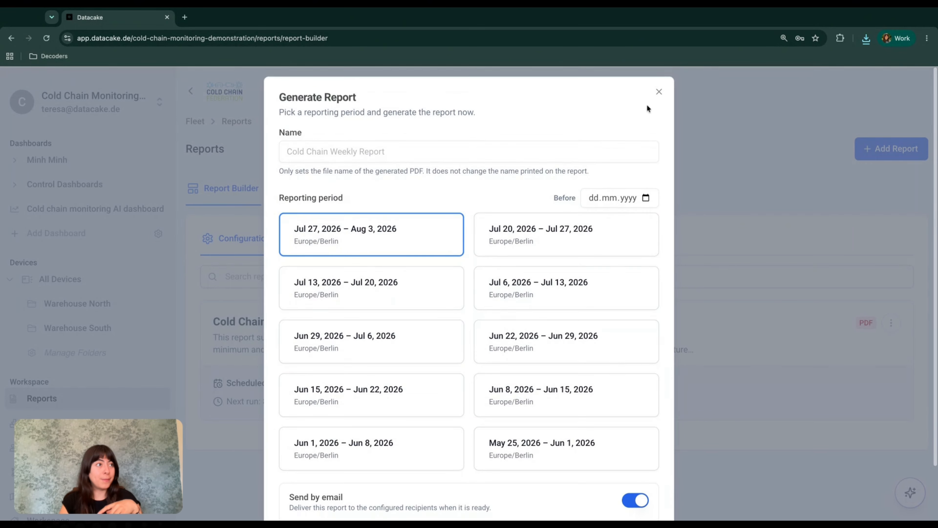
pyautogui.click(659, 92)
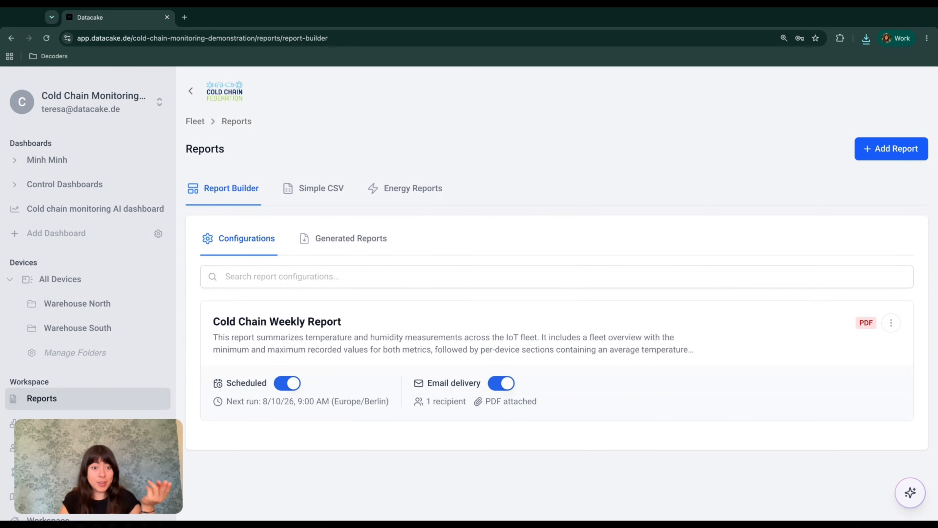
pyautogui.click(333, 251)
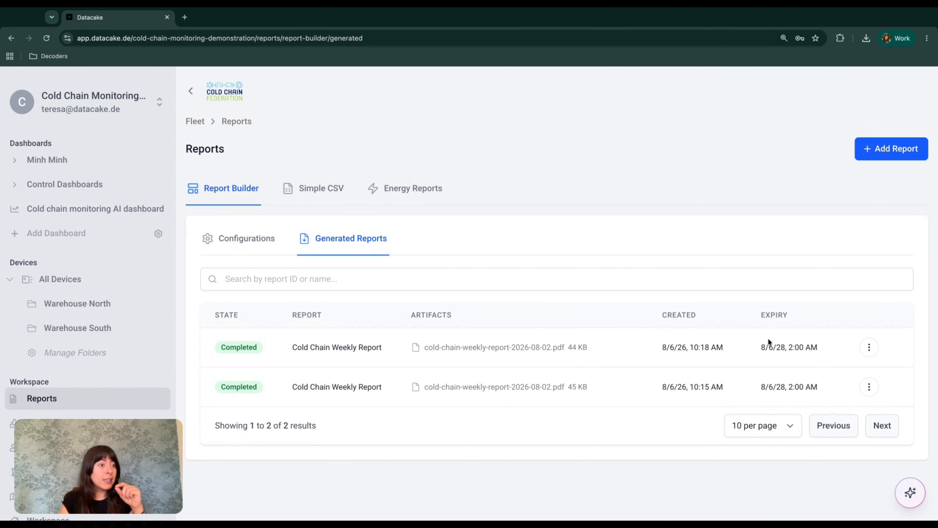
# Step: Open Manage public links for the newest Cold Chain Weekly Report PDF to get its shareable link
pyautogui.click(869, 347)
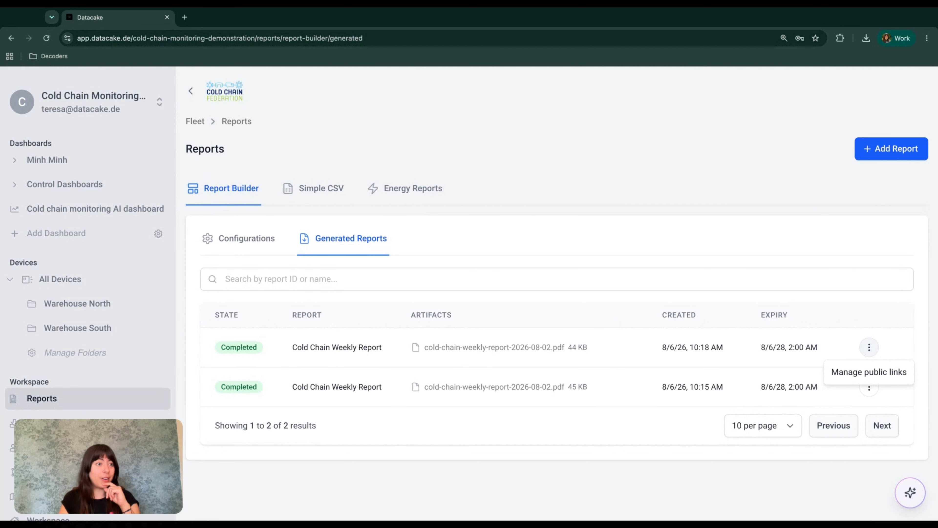
pyautogui.click(866, 372)
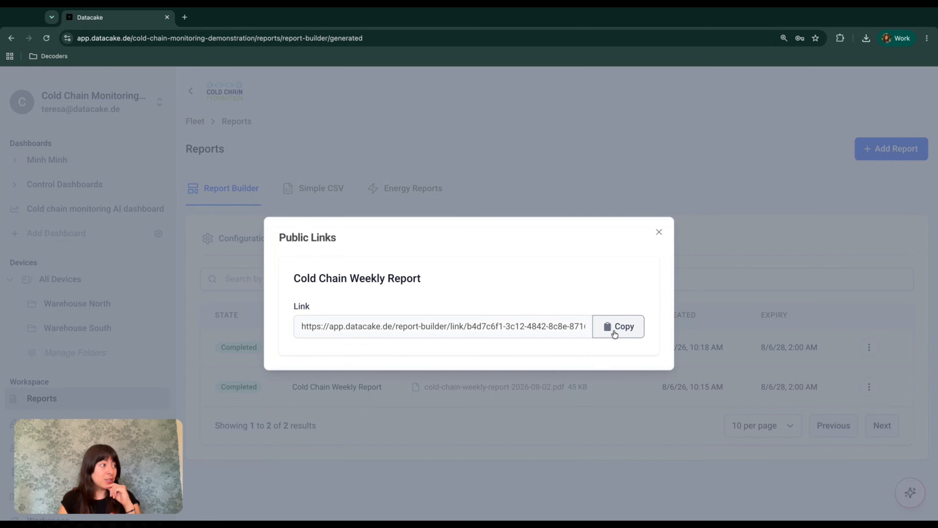